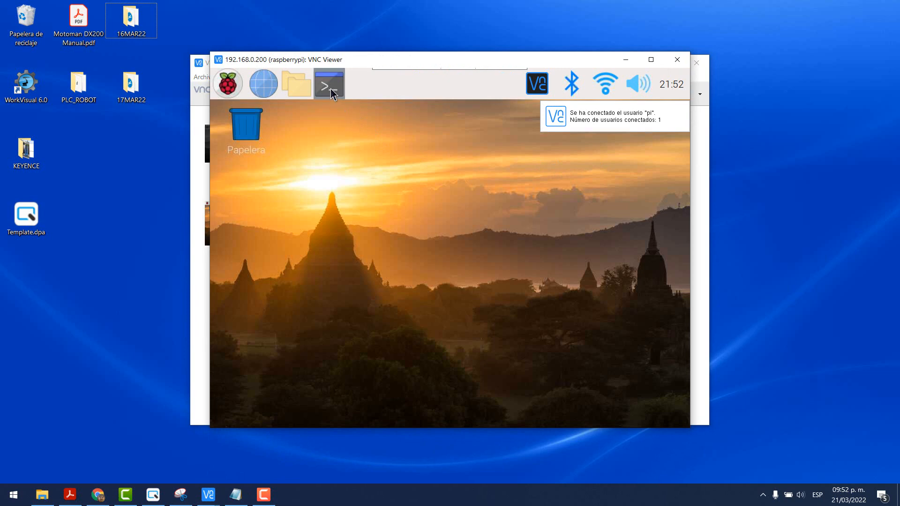
# Step: Open a terminal on the Raspberry Pi and place the raspberry.txt notes window beside the remote desktop
pyautogui.click(331, 89)
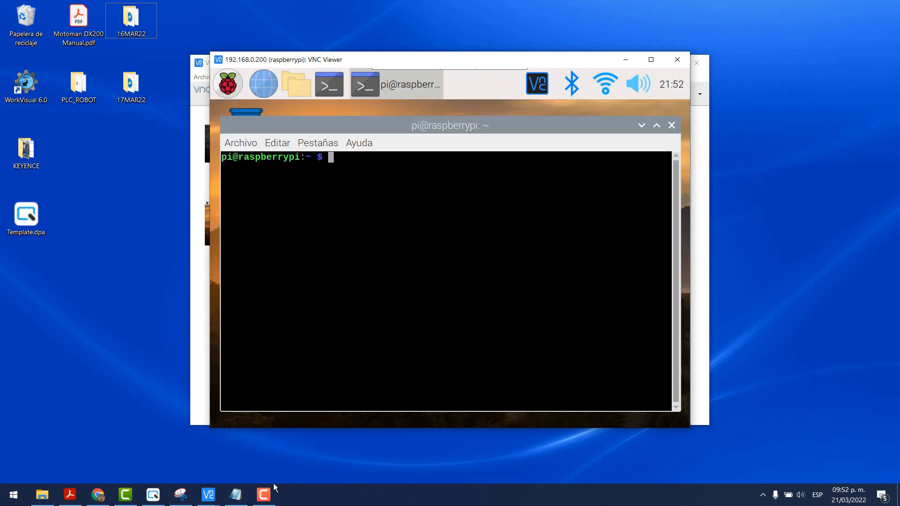
pyautogui.click(236, 494)
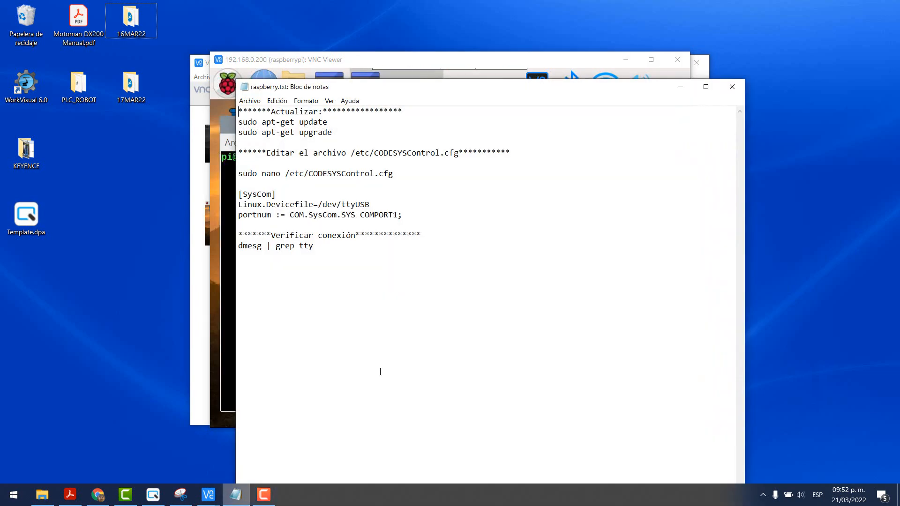
pyautogui.moveTo(411, 94); pyautogui.dragTo(508, 94)
pyautogui.moveTo(567, 94); pyautogui.dragTo(792, 97)
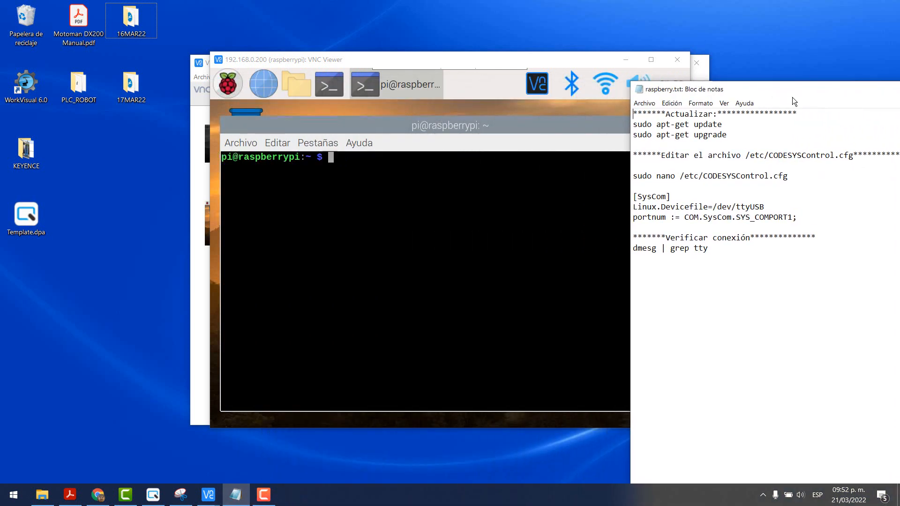
# Step: Copy the command sudo apt-get update from the notes and run it in the Raspberry Pi terminal
pyautogui.moveTo(723, 124); pyautogui.dragTo(632, 124)
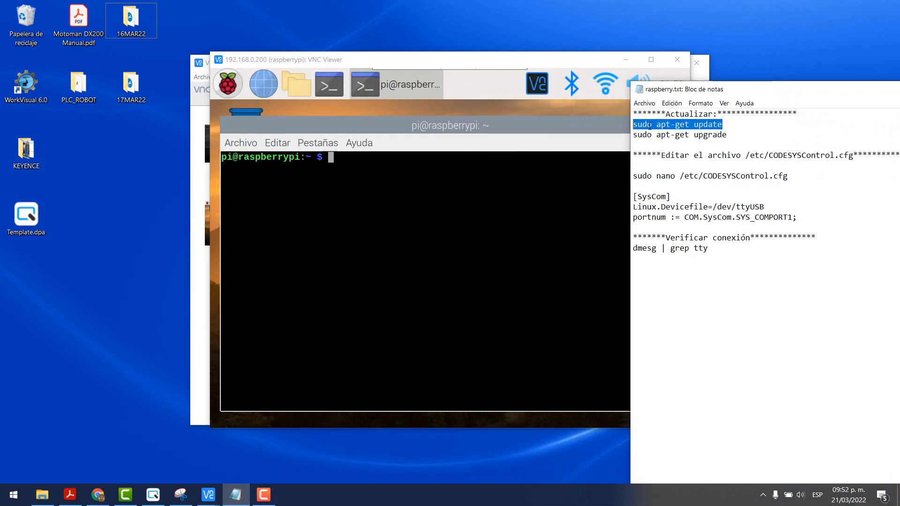
pyautogui.rightClick(658, 129)
pyautogui.click(679, 156)
pyautogui.click(322, 167)
pyautogui.rightClick(347, 160)
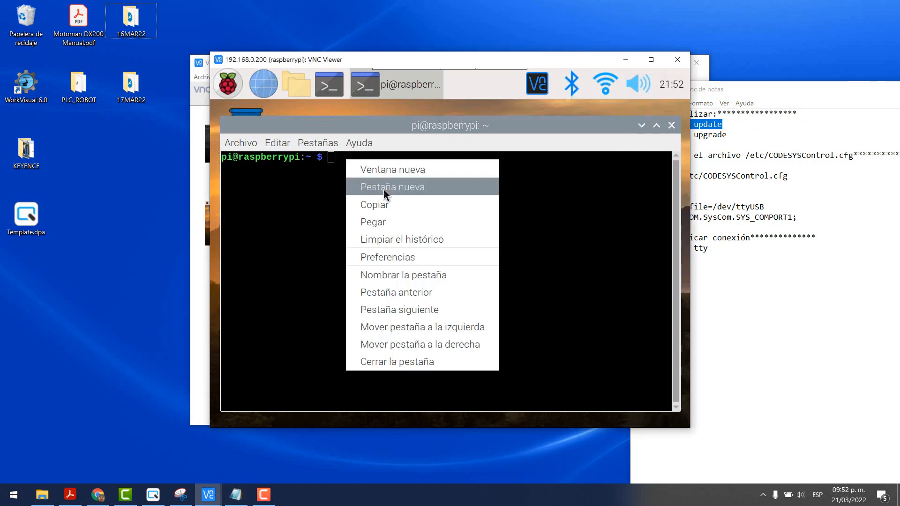
pyautogui.click(373, 222)
pyautogui.press('Return')
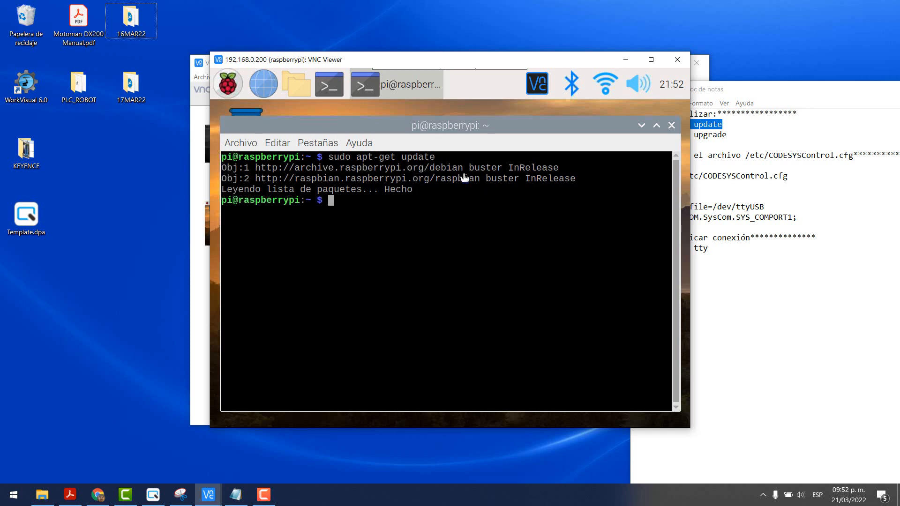
# Step: Copy the command sudo apt-get upgrade from the notes and run it in the Raspberry Pi terminal
pyautogui.moveTo(731, 137); pyautogui.dragTo(634, 137)
pyautogui.rightClick(671, 136)
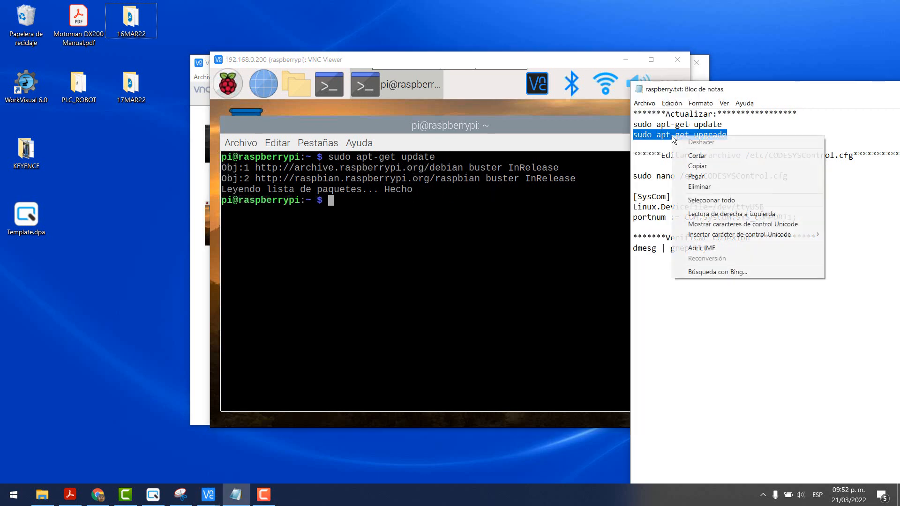
pyautogui.click(707, 166)
pyautogui.click(365, 200)
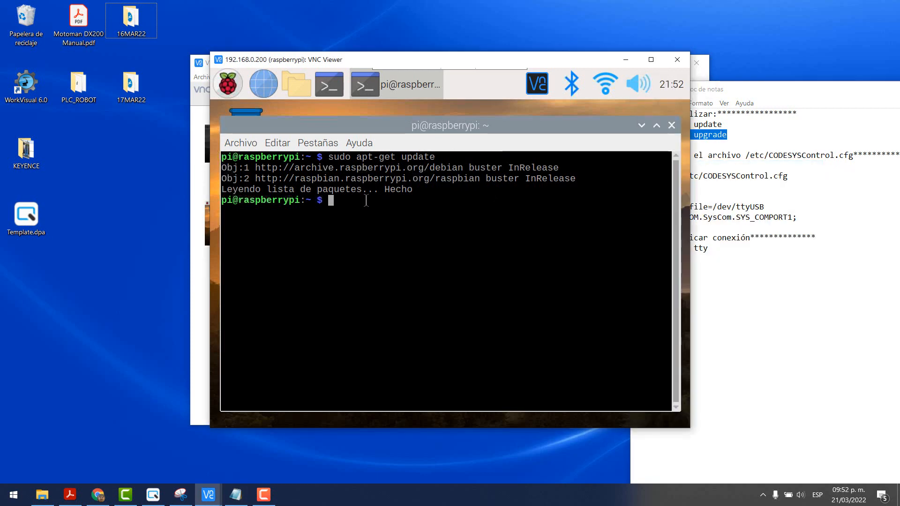
pyautogui.rightClick(366, 201)
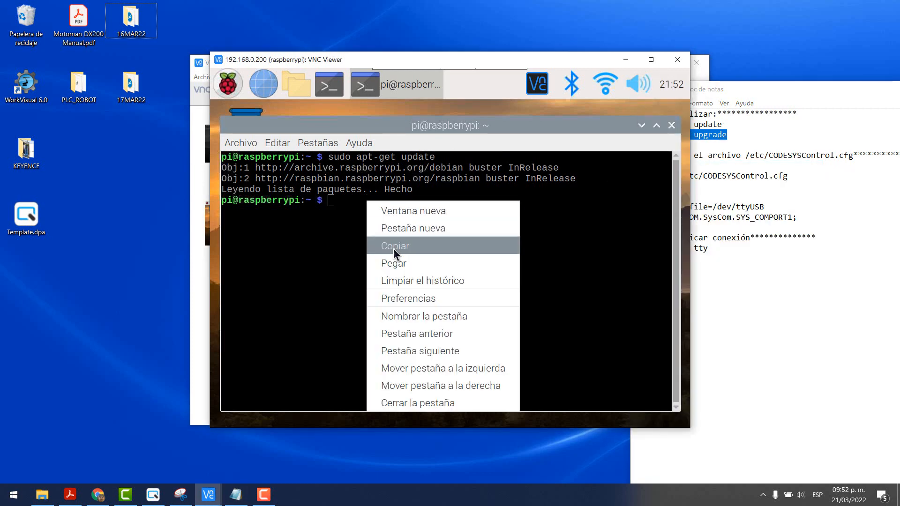
pyautogui.click(393, 263)
pyautogui.press('Return')
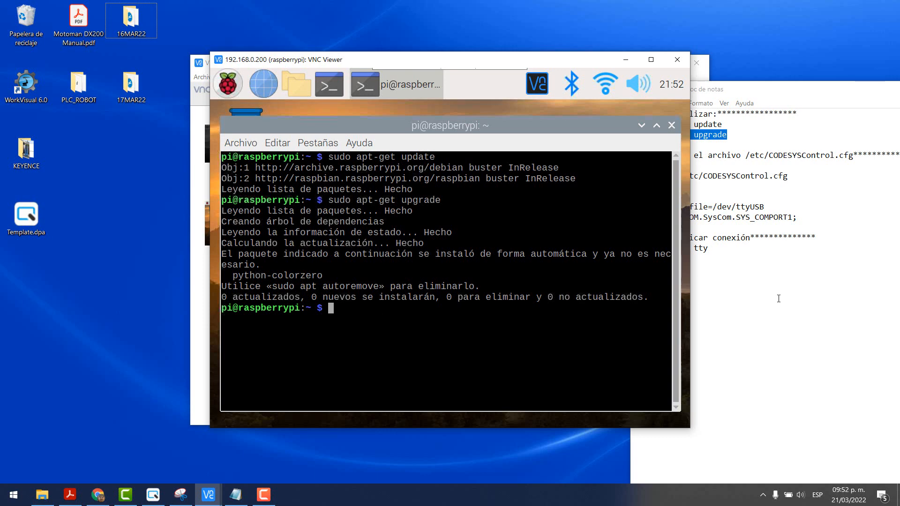
# Step: Copy sudo nano /etc/CODESYSControl.cfg from the notes and run it in the terminal to open the configuration file
pyautogui.click(719, 135)
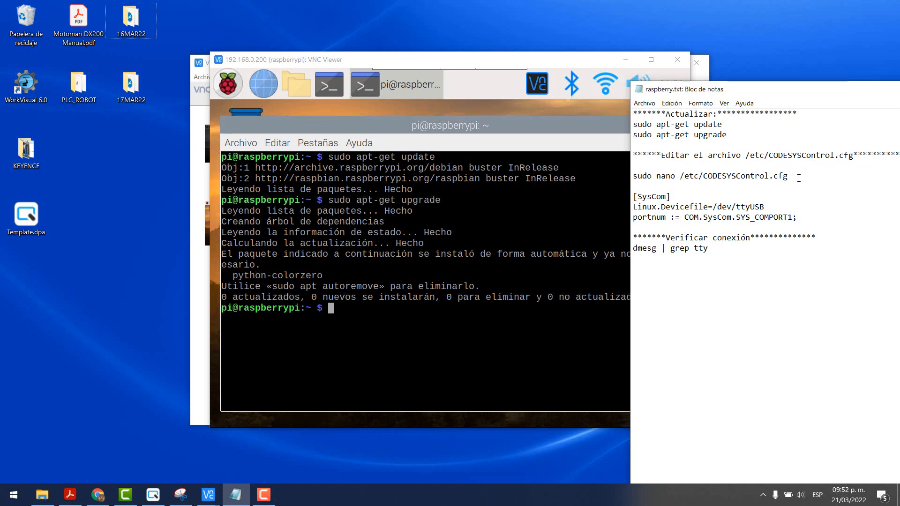
pyautogui.moveTo(795, 176); pyautogui.dragTo(630, 176)
pyautogui.rightClick(708, 176)
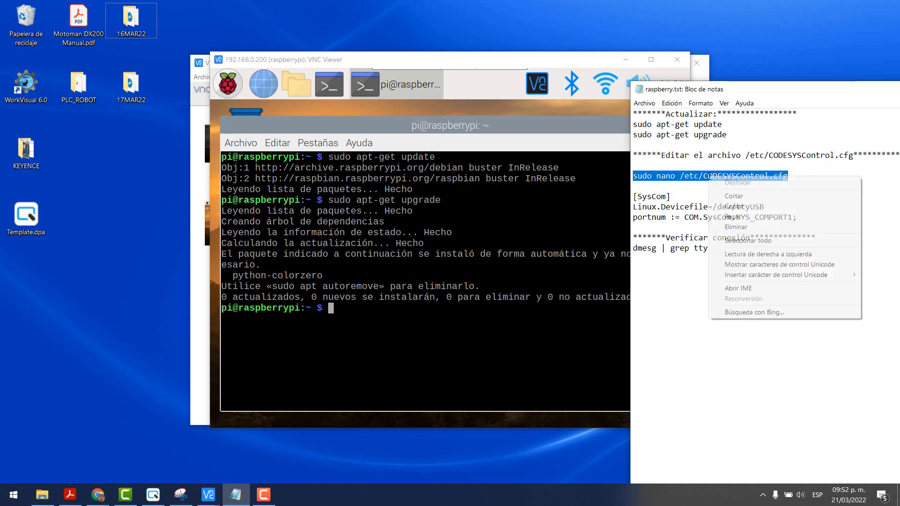
pyautogui.click(724, 203)
pyautogui.click(311, 319)
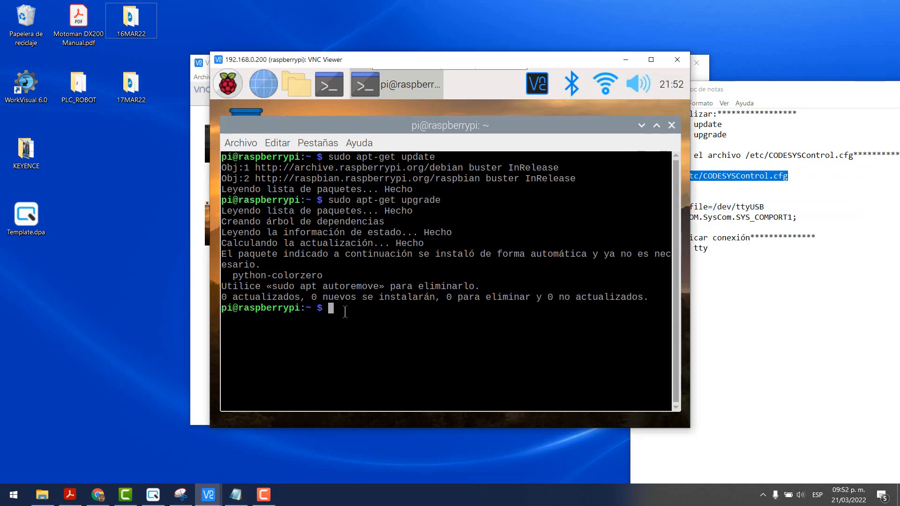
pyautogui.rightClick(347, 310)
pyautogui.click(372, 163)
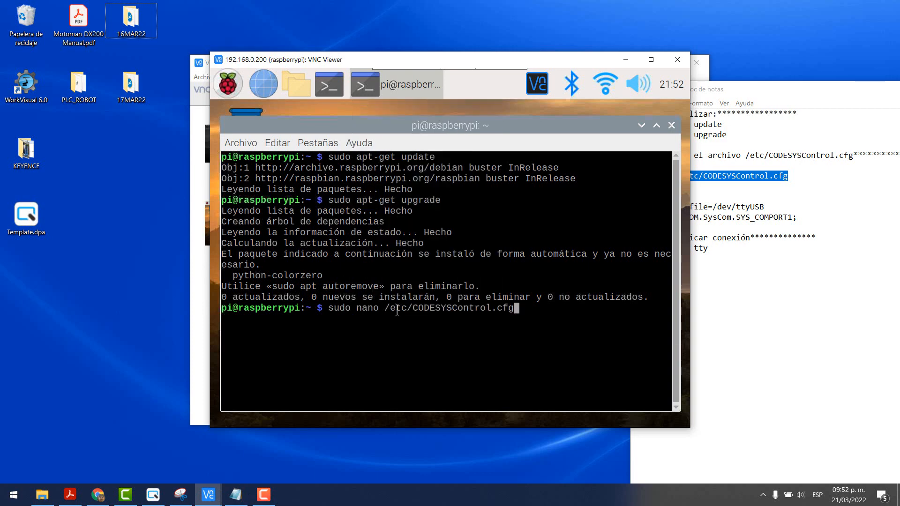
pyautogui.press('Return')
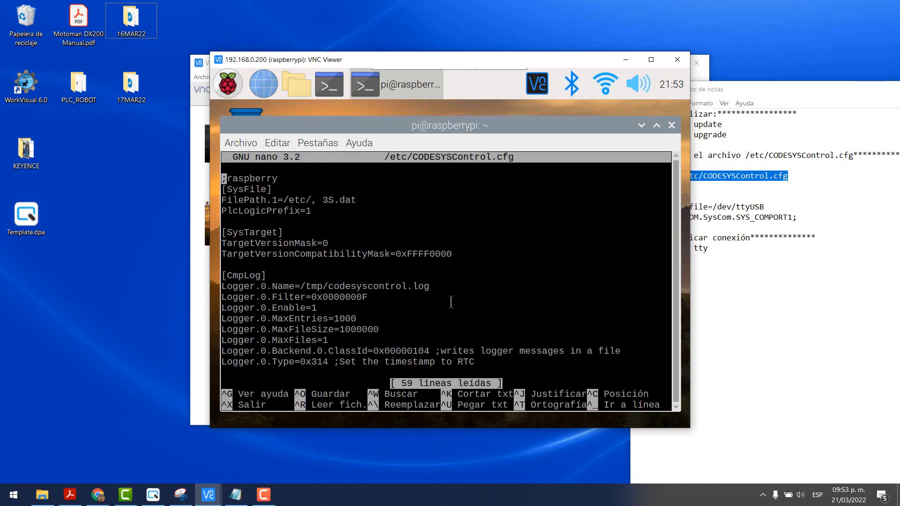
# Step: Look through CODESYSControl.cfg down to its last line and examine the [SysCom] section at the end
pyautogui.press('Down')
pyautogui.press('Down')
pyautogui.press('Down')
pyautogui.press('Down')
pyautogui.press('Down')
pyautogui.press('Down')
pyautogui.press('Down')
pyautogui.press('Down')
pyautogui.press('Down')
pyautogui.press('Down')
pyautogui.press('Down')
pyautogui.press('Down')
pyautogui.press('Down')
pyautogui.press('Down')
pyautogui.press('Down')
pyautogui.press('Down')
pyautogui.press('Down')
pyautogui.press('Down')
pyautogui.press('Down')
pyautogui.press('Down')
pyautogui.press('Down')
pyautogui.press('Down')
pyautogui.press('Down')
pyautogui.press('Down')
pyautogui.press('Down')
pyautogui.press('Down')
pyautogui.press('Down')
pyautogui.press('Down')
pyautogui.press('Down')
pyautogui.press('Down')
pyautogui.press('Down')
pyautogui.press('Down')
pyautogui.press('Down')
pyautogui.press('Down')
pyautogui.press('Down')
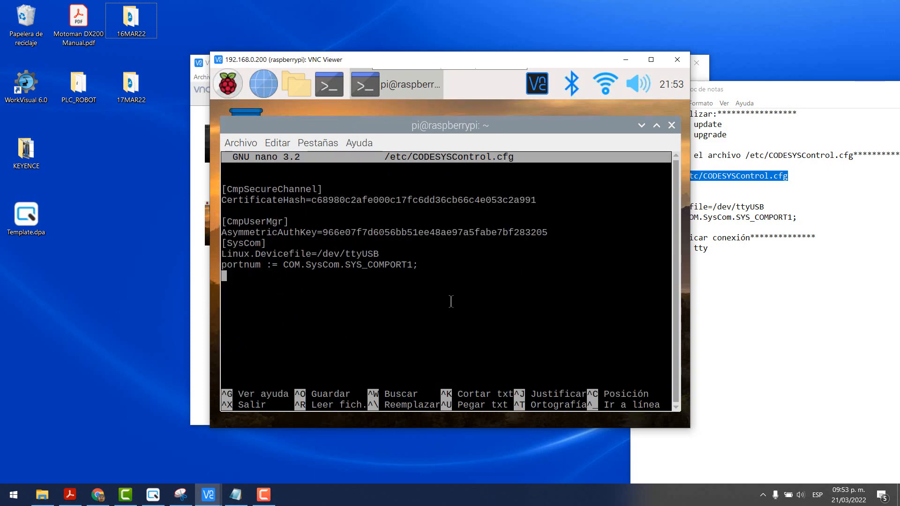
pyautogui.press('Up')
pyautogui.press('Up')
pyautogui.press('Up')
pyautogui.press('Up')
pyautogui.press('Up')
pyautogui.press('Up')
pyautogui.press('Up')
pyautogui.press('Up')
pyautogui.press('Up')
pyautogui.press('Up')
pyautogui.press('Up')
pyautogui.press('Up')
pyautogui.press('Up')
pyautogui.press('Up')
pyautogui.press('Up')
pyautogui.press('Down')
pyautogui.press('Down')
pyautogui.press('Down')
pyautogui.press('Down')
pyautogui.press('Down')
pyautogui.press('Down')
pyautogui.press('Down')
pyautogui.press('Down')
pyautogui.press('Down')
pyautogui.press('Down')
pyautogui.press('Down')
pyautogui.press('Down')
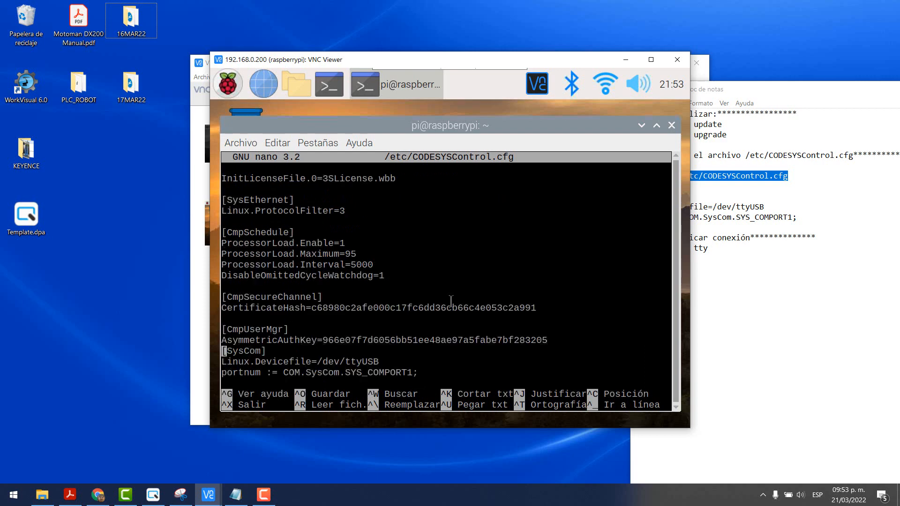
pyautogui.press('Down')
pyautogui.press('Down')
pyautogui.press('Down')
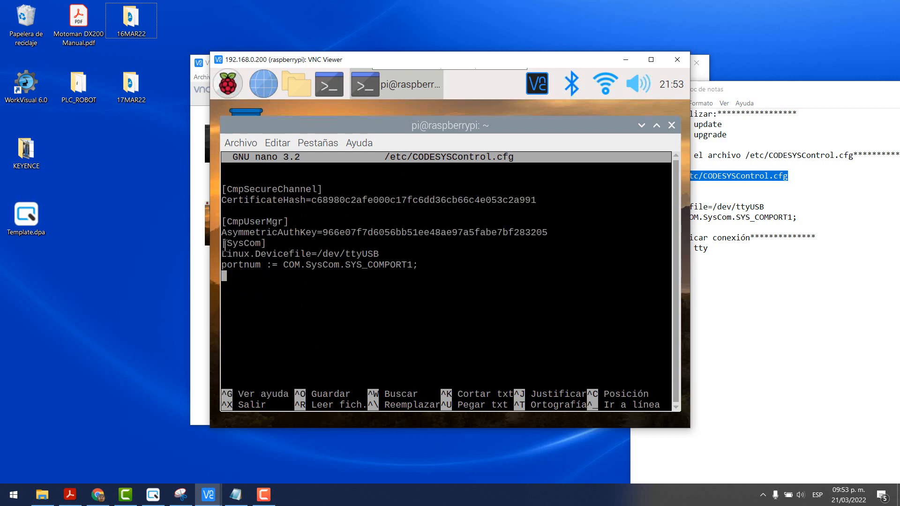
# Step: Copy the three-line [SysCom] block with the Linux.Devicefile and portnum entries from the raspberry.txt notes
pyautogui.click(719, 255)
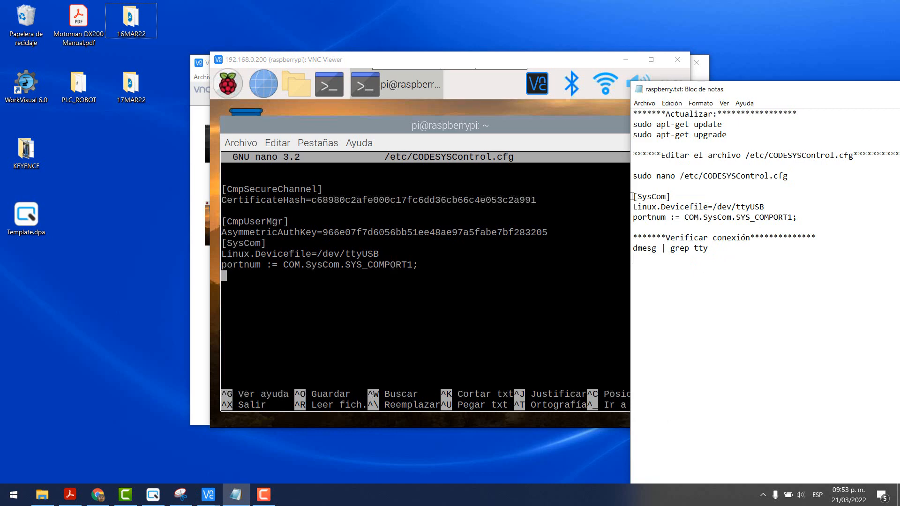
pyautogui.moveTo(641, 196); pyautogui.dragTo(803, 218)
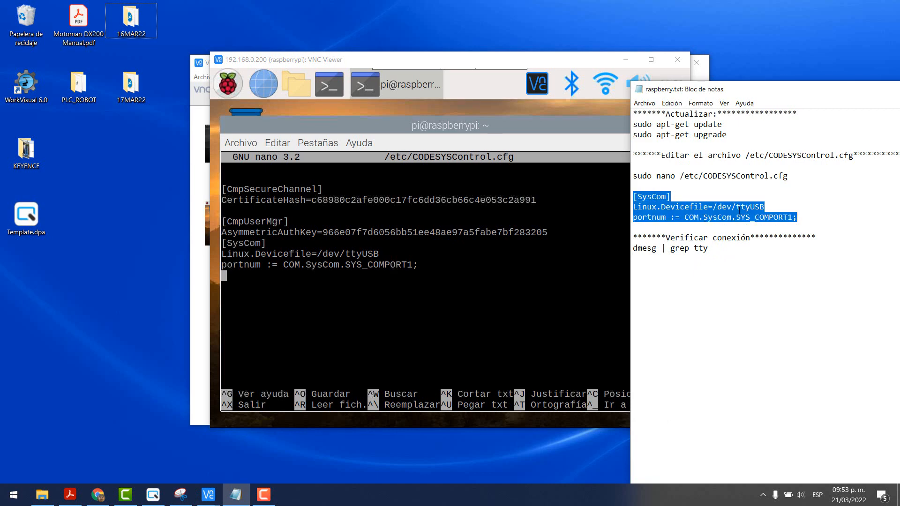
pyautogui.rightClick(656, 209)
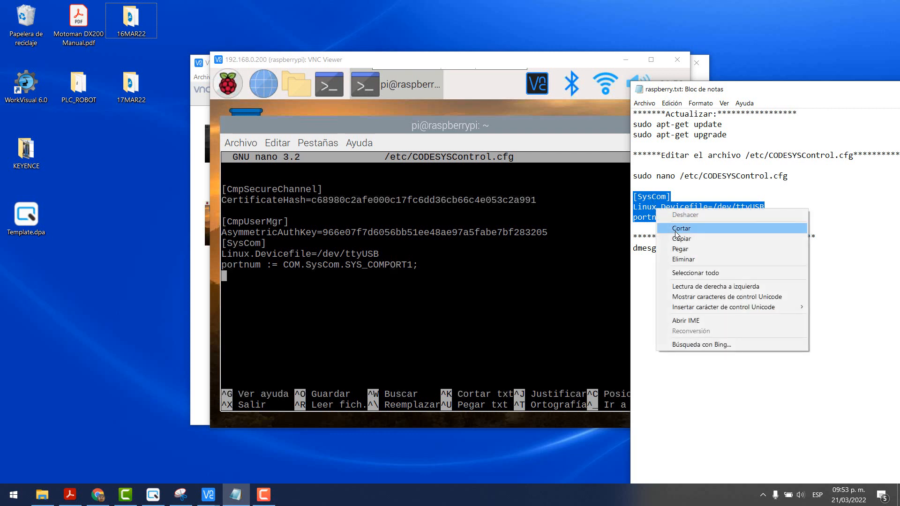
pyautogui.click(674, 237)
# Step: Delete the existing [SysCom] header, Linux.Devicefile line and portnum line from the end of CODESYSControl.cfg
pyautogui.click(408, 266)
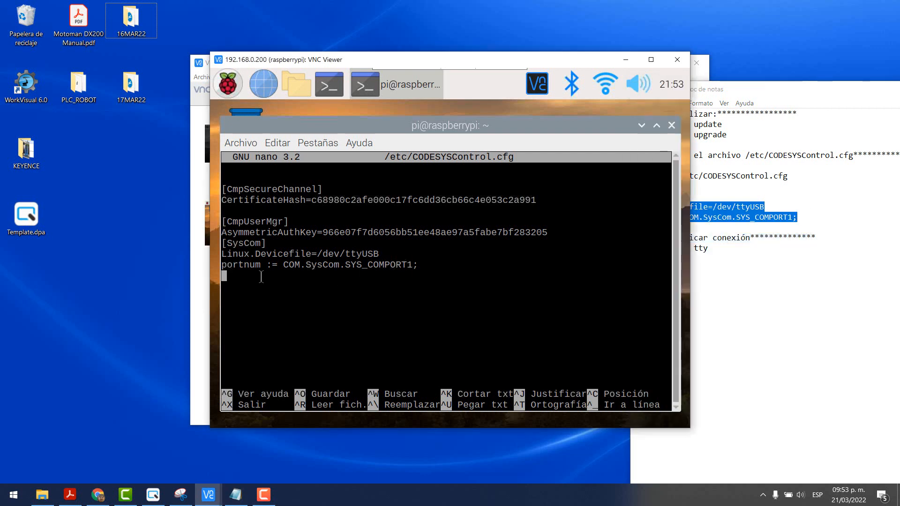
pyautogui.moveTo(233, 271); pyautogui.dragTo(217, 247)
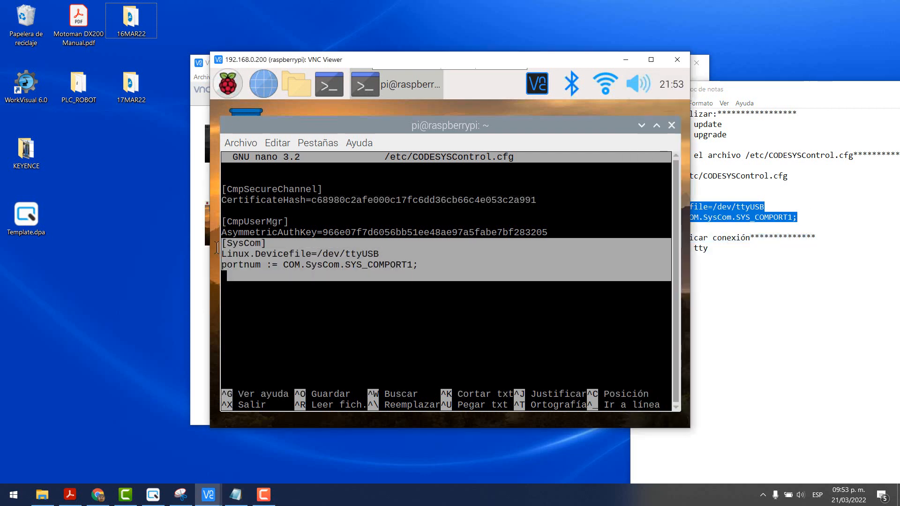
pyautogui.press('BackSpace')
pyautogui.press('BackSpace')
pyautogui.press('BackSpace')
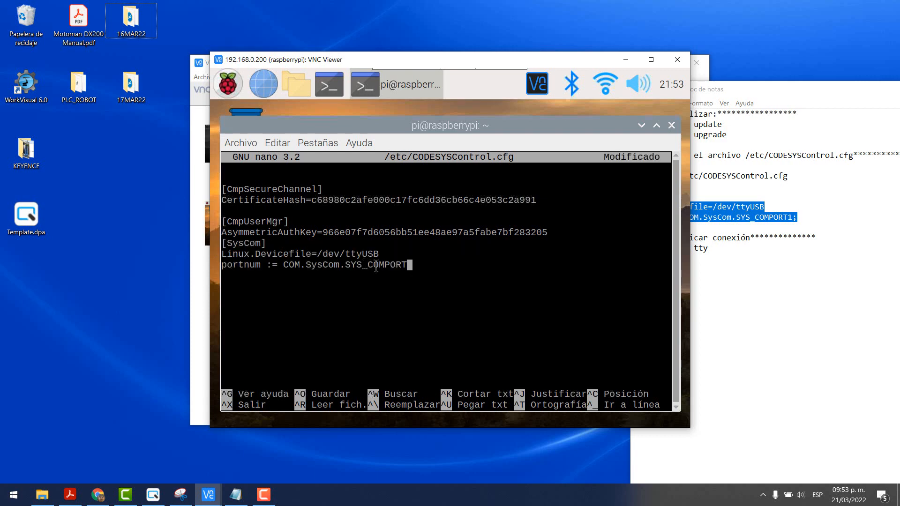
pyautogui.press('BackSpace')
pyautogui.press('BackSpace')
pyautogui.press('BackSpace')
pyautogui.press('BackSpace')
pyautogui.press('BackSpace')
pyautogui.press('BackSpace')
pyautogui.press('BackSpace')
pyautogui.press('BackSpace')
pyautogui.press('BackSpace')
pyautogui.press('BackSpace')
pyautogui.press('BackSpace')
pyautogui.press('BackSpace')
pyautogui.press('BackSpace')
pyautogui.press('BackSpace')
pyautogui.press('BackSpace')
pyautogui.press('BackSpace')
pyautogui.press('BackSpace')
pyautogui.press('BackSpace')
pyautogui.press('BackSpace')
pyautogui.press('BackSpace')
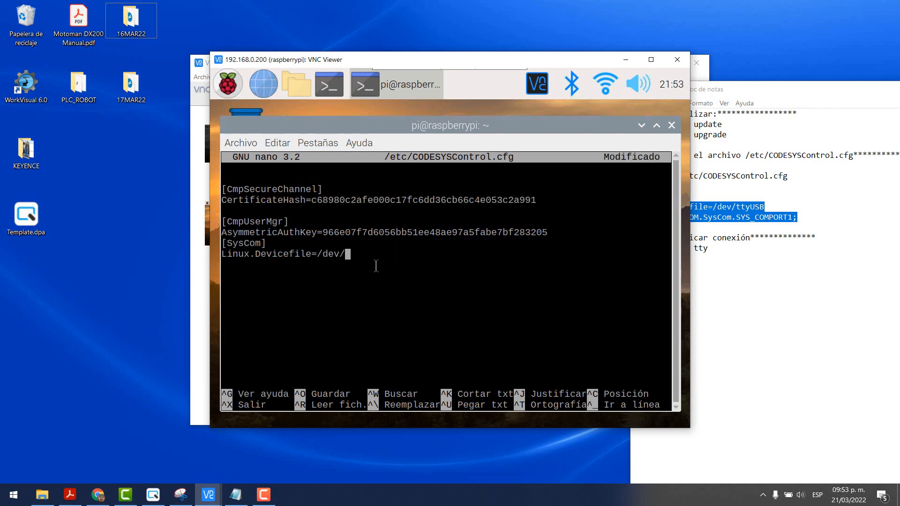
pyautogui.press('BackSpace')
pyautogui.press('BackSpace')
pyautogui.press('BackSpace')
pyautogui.press('BackSpace')
pyautogui.press('BackSpace')
pyautogui.press('BackSpace')
pyautogui.press('BackSpace')
pyautogui.press('BackSpace')
pyautogui.press('BackSpace')
pyautogui.press('BackSpace')
pyautogui.press('BackSpace')
pyautogui.press('BackSpace')
pyautogui.press('BackSpace')
pyautogui.press('BackSpace')
pyautogui.press('BackSpace')
pyautogui.press('BackSpace')
pyautogui.press('BackSpace')
pyautogui.press('BackSpace')
pyautogui.press('BackSpace')
pyautogui.press('BackSpace')
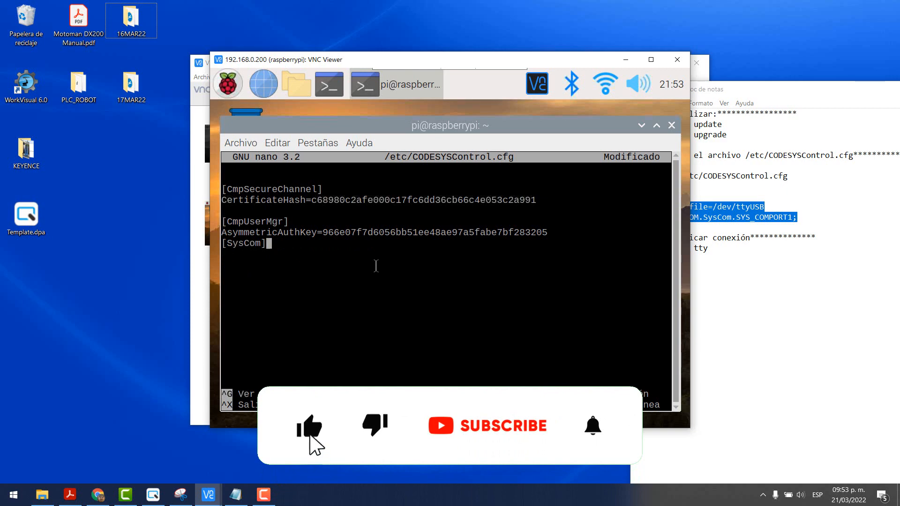
pyautogui.press('BackSpace')
pyautogui.press('BackSpace')
pyautogui.press('BackSpace')
pyautogui.press('BackSpace')
pyautogui.press('BackSpace')
pyautogui.press('BackSpace')
pyautogui.press('BackSpace')
pyautogui.press('BackSpace')
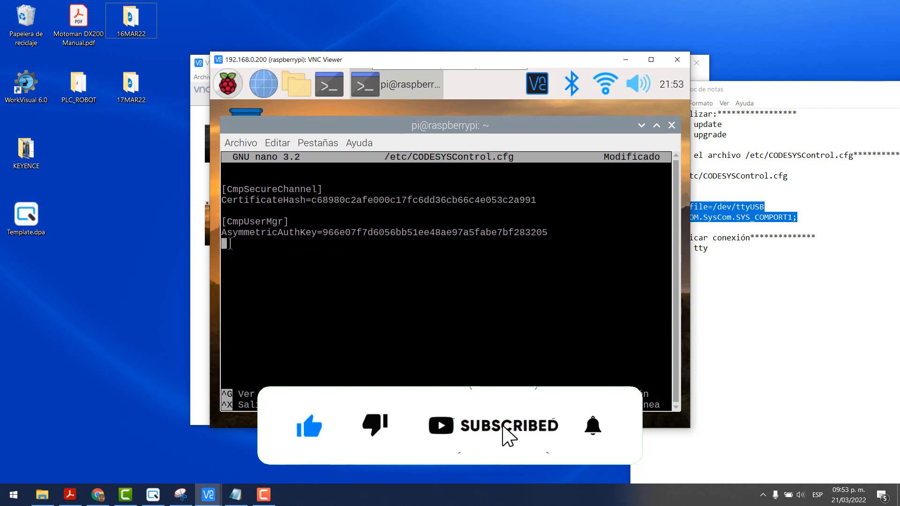
# Step: Add a blank line after the [CmpUserMgr] section and paste the copied [SysCom] block with Linux.Devicefile=/dev/ttyUSB and portnum := COM.SysCom.SYS_COMPORT1;
pyautogui.press('Return')
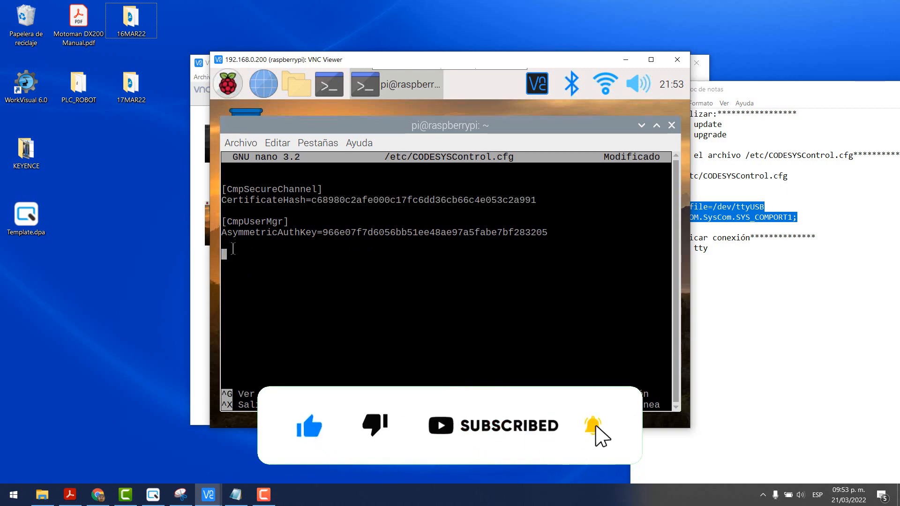
pyautogui.rightClick(233, 249)
pyautogui.click(301, 279)
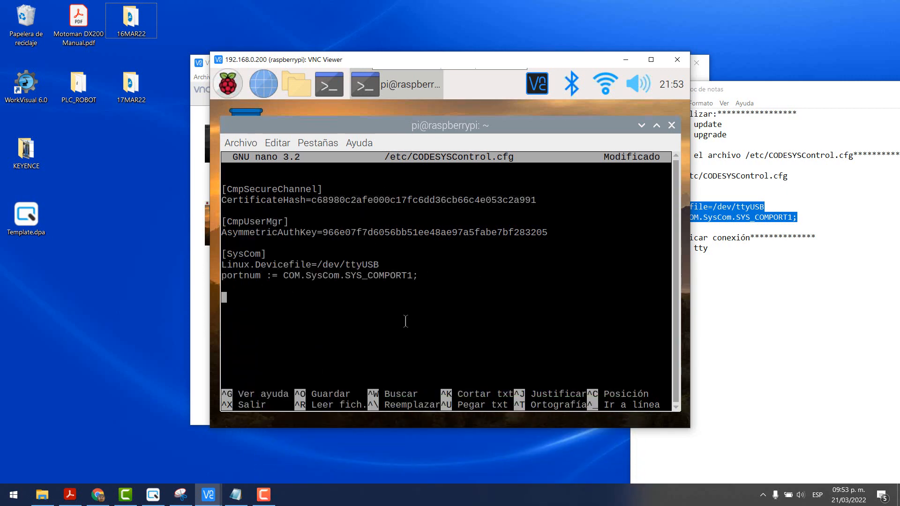
# Step: Exit nano, saving the modified buffer under the same file name /etc/CODESYSControl.cfg
pyautogui.hotkey('ctrl', 'x')
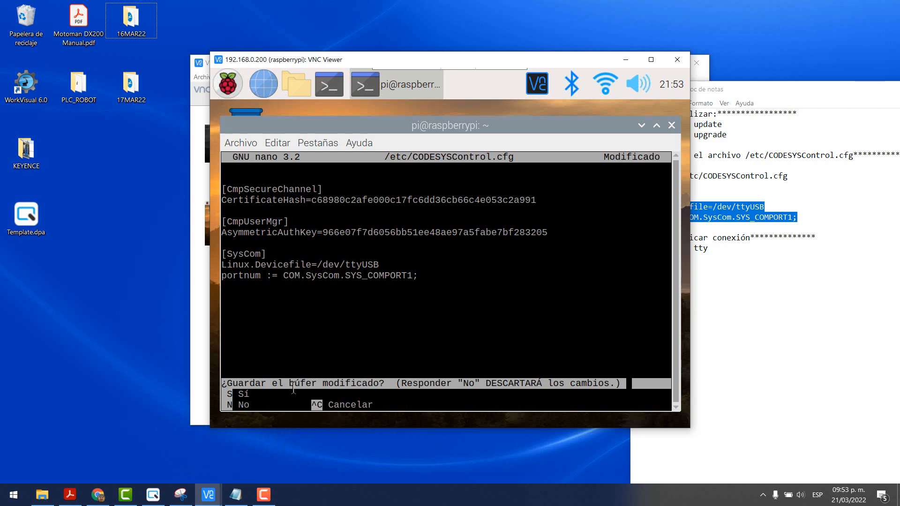
pyautogui.press('s')
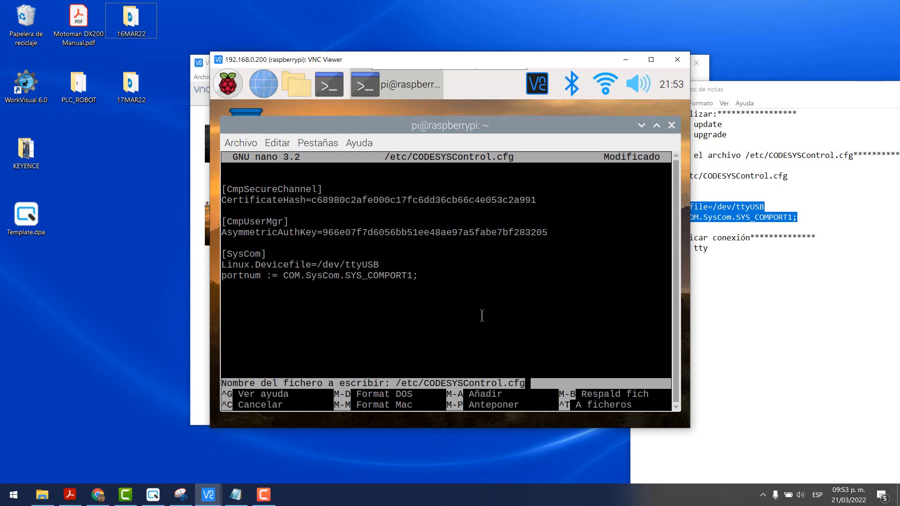
pyautogui.press('Return')
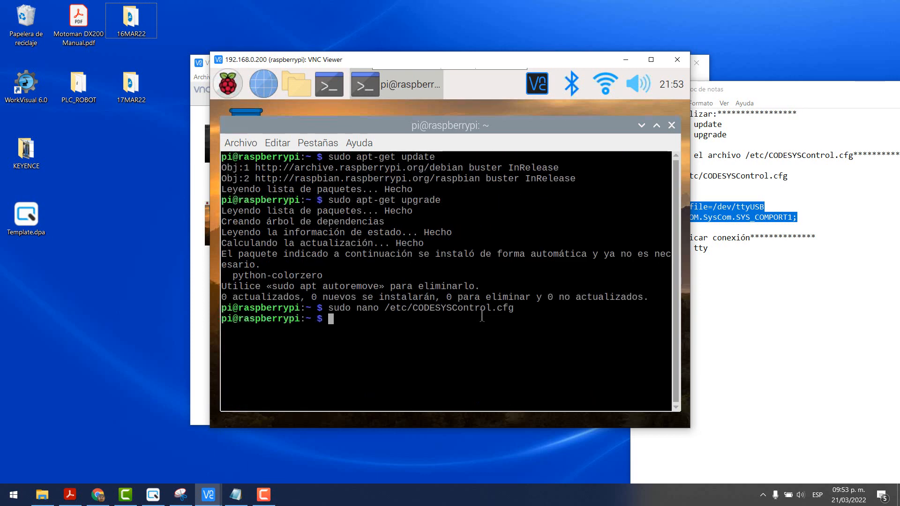
# Step: Reopen /etc/CODESYSControl.cfg in nano and check the saved [SysCom] block at the end of the file
pyautogui.press('Up')
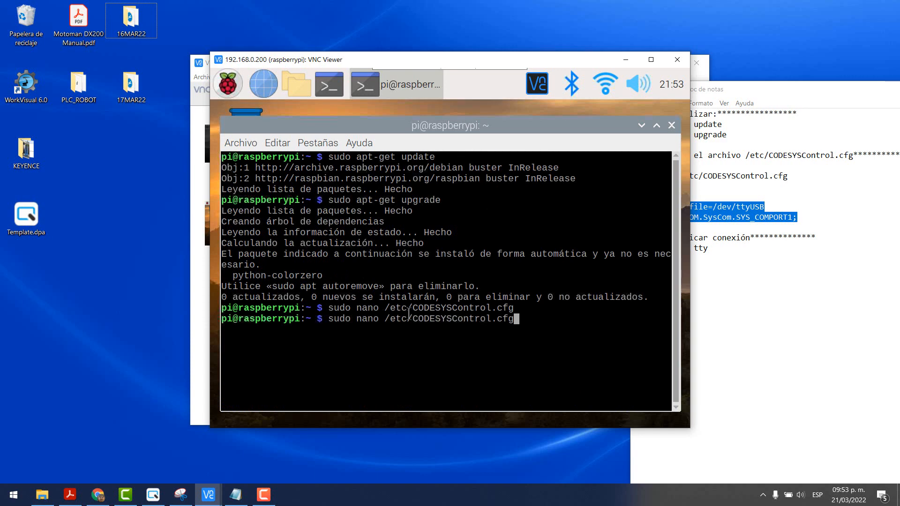
pyautogui.press('Return')
pyautogui.scroll(-20, 409, 313)
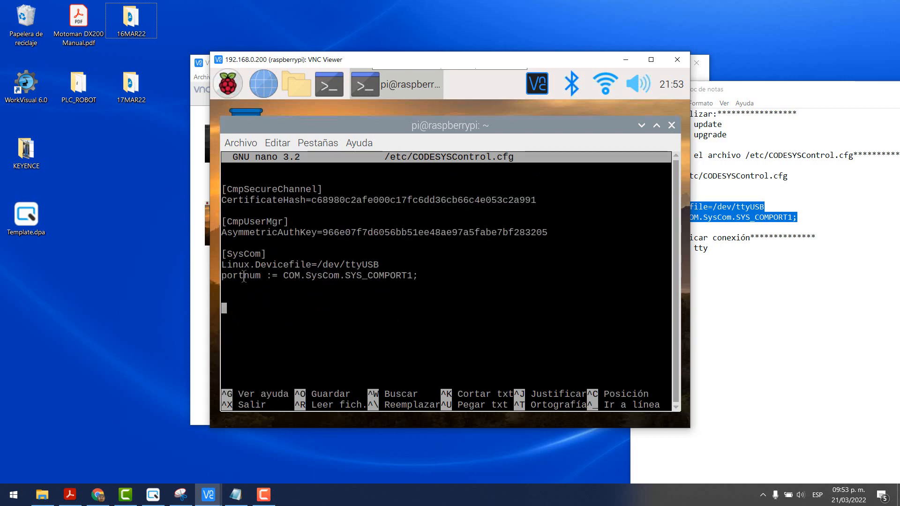
pyautogui.moveTo(241, 287); pyautogui.dragTo(222, 253)
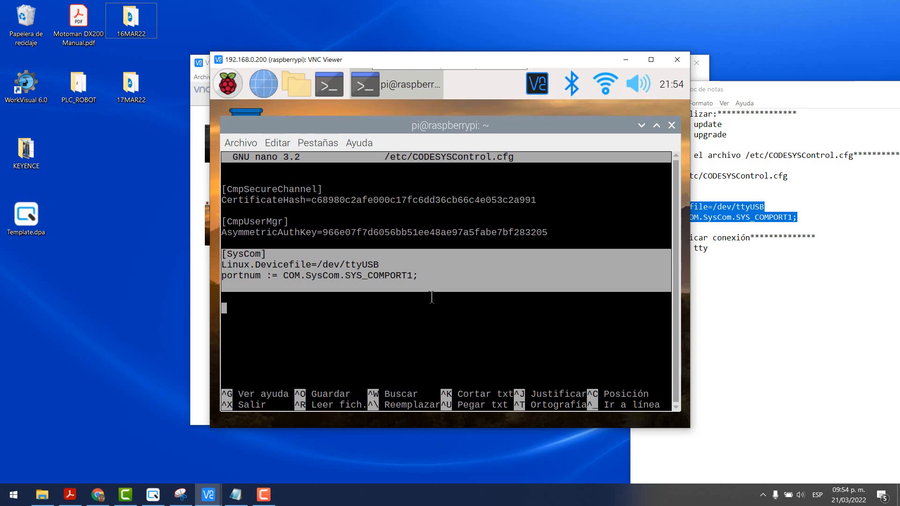
# Step: Exit nano and run dmesg | grep tty, copied from raspberry.txt, in the Raspberry Pi terminal to check the USB serial converter's connection
pyautogui.hotkey('ctrl', 'x')
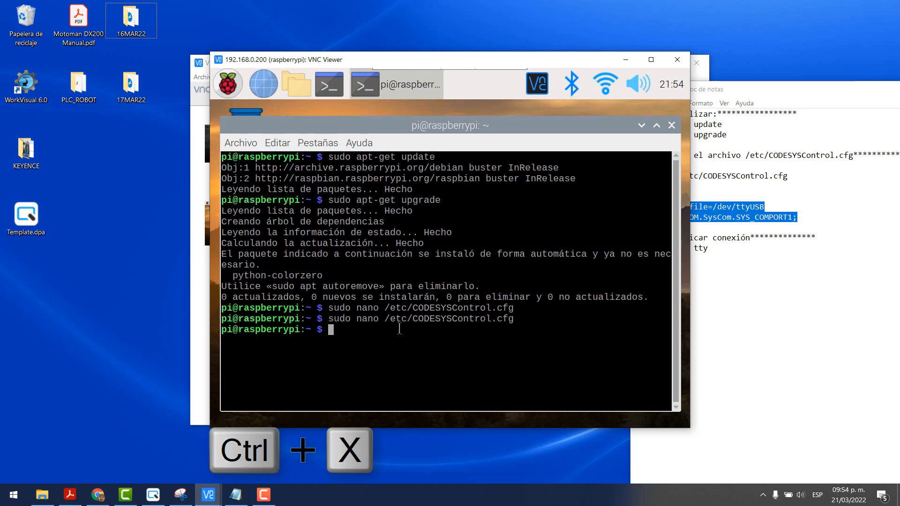
pyautogui.click(722, 269)
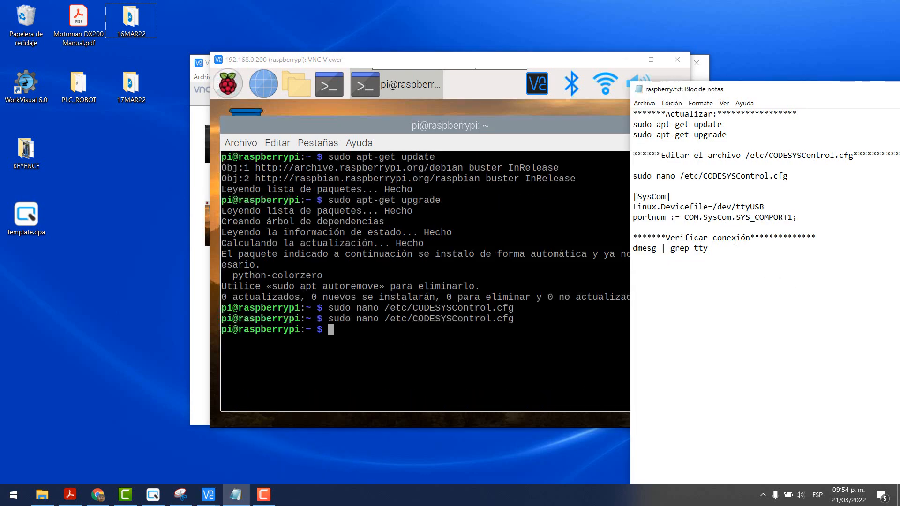
pyautogui.moveTo(721, 249); pyautogui.dragTo(634, 248)
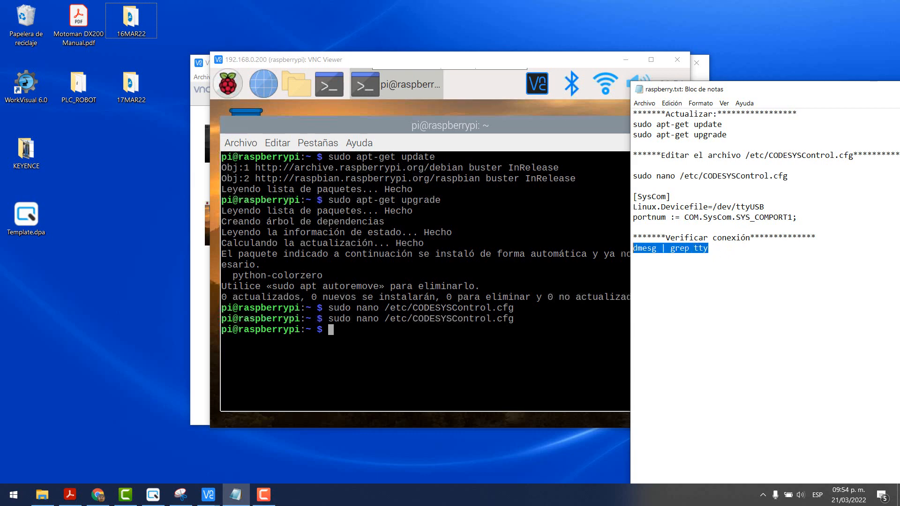
pyautogui.rightClick(671, 249)
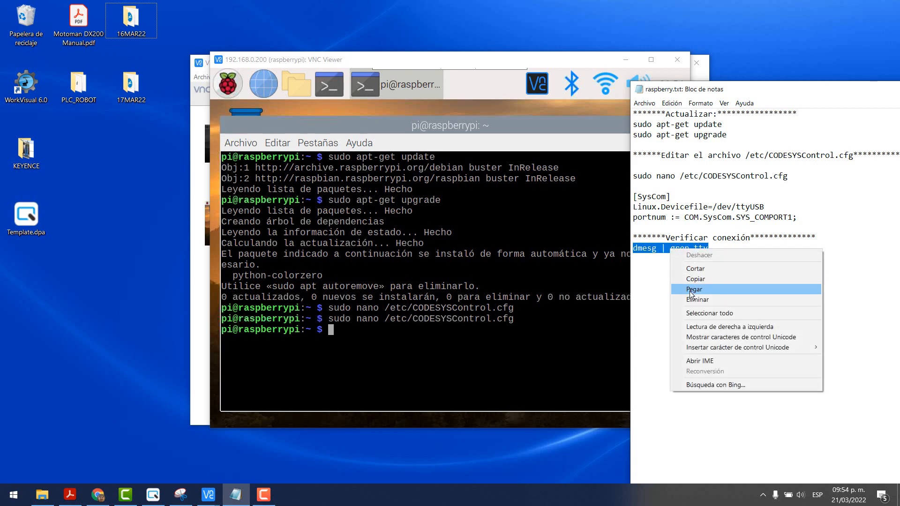
pyautogui.click(699, 279)
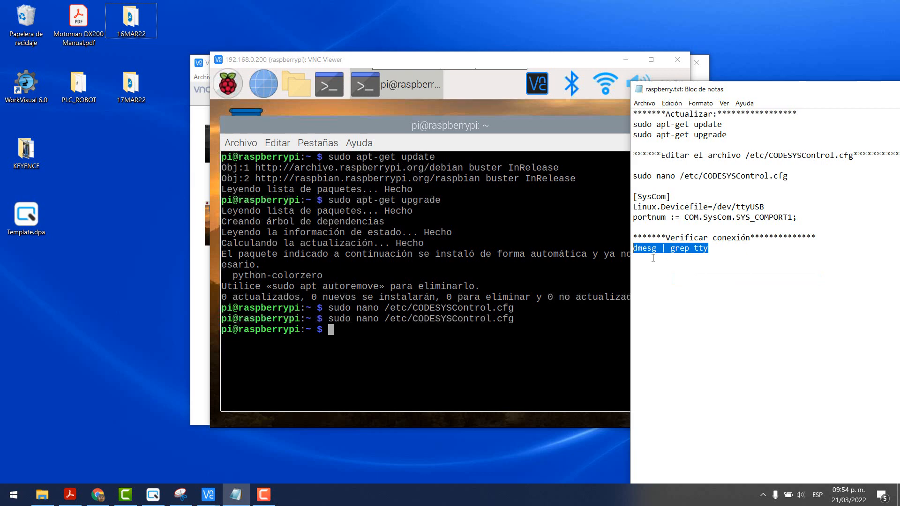
pyautogui.click(340, 326)
pyautogui.rightClick(338, 331)
pyautogui.click(367, 183)
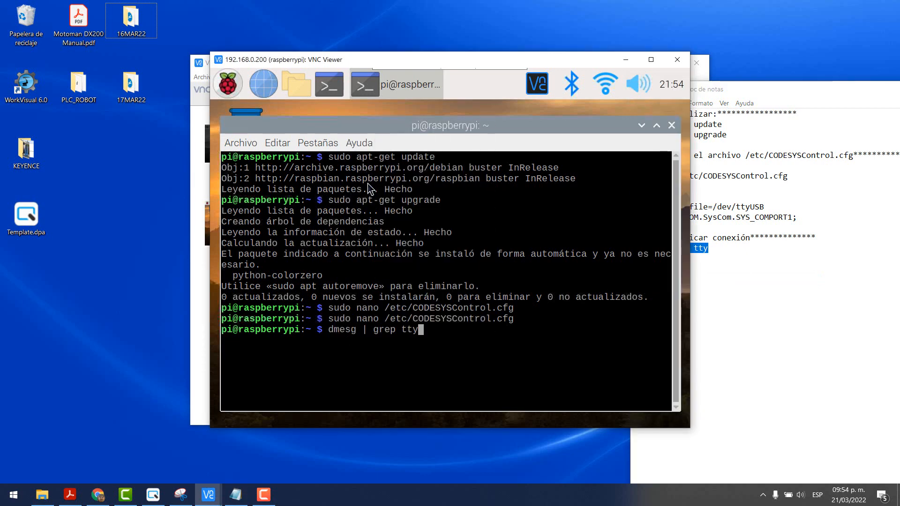
pyautogui.press('Return')
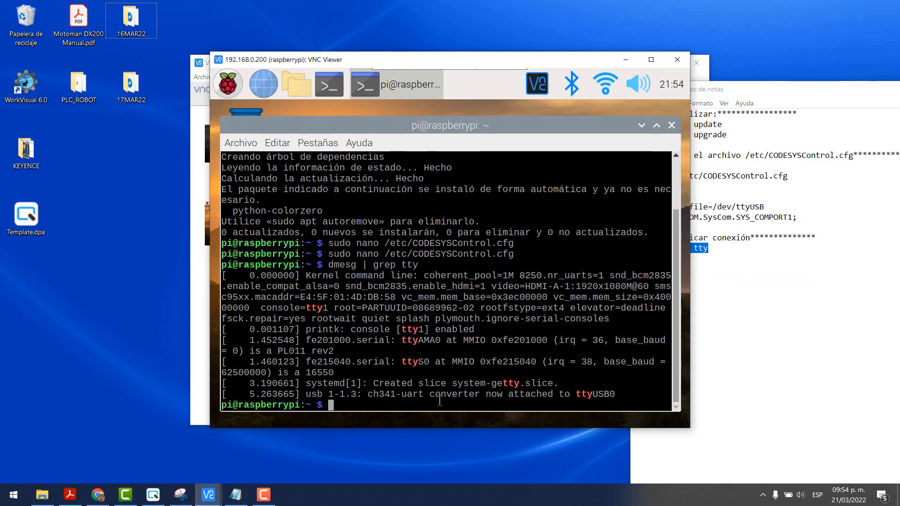
pyautogui.moveTo(368, 394); pyautogui.dragTo(556, 397)
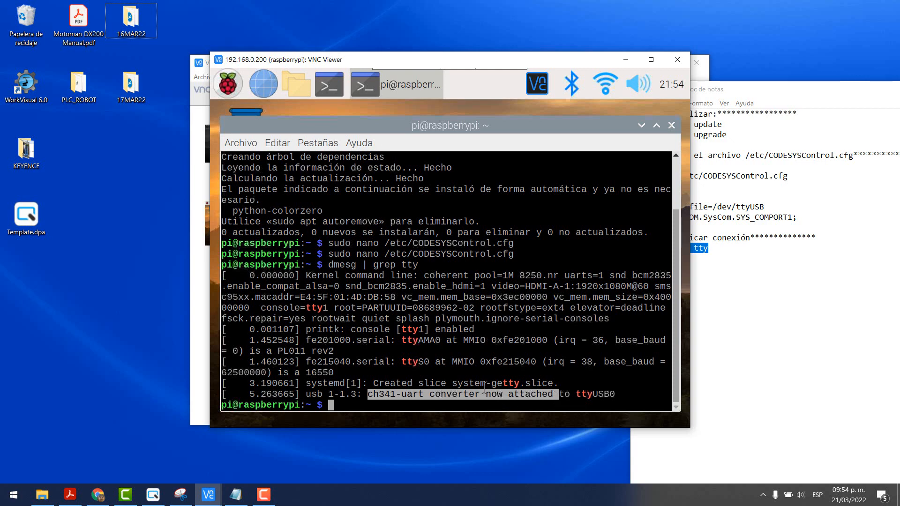
# Step: Run dmesg | grep tty again and check the newest ttyUSB0 entry after unplugging the USB serial converter
pyautogui.press('Up')
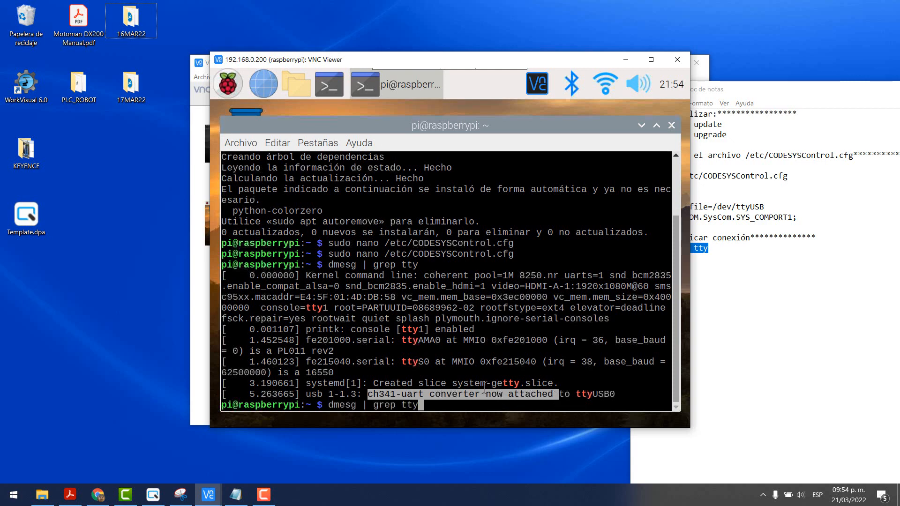
pyautogui.press('Return')
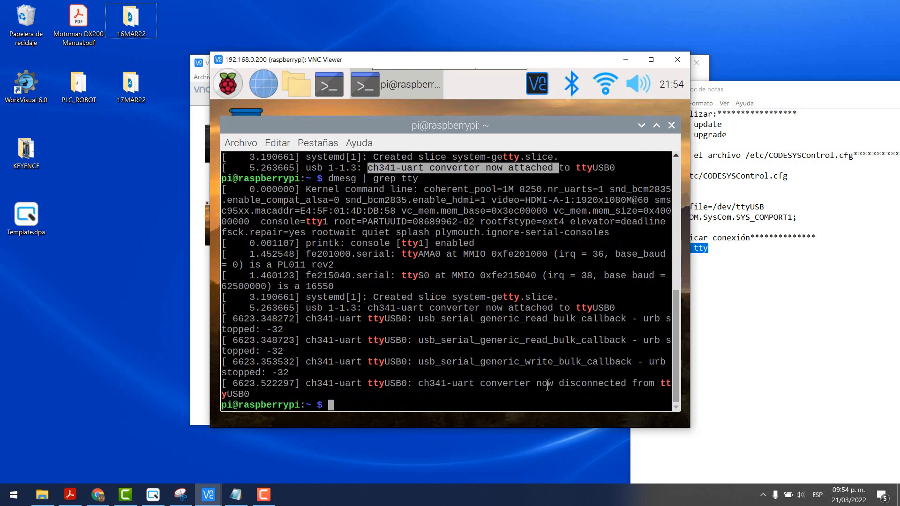
pyautogui.moveTo(547, 383); pyautogui.dragTo(626, 384)
pyautogui.click(436, 397)
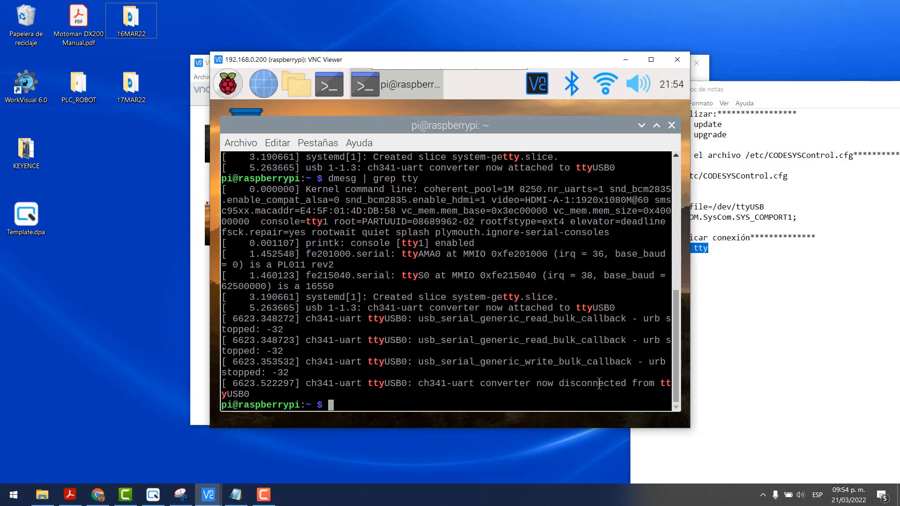
# Step: Repeat dmesg | grep tty after plugging the USB serial converter back in and check the last log line
pyautogui.press('Up')
pyautogui.press('Return')
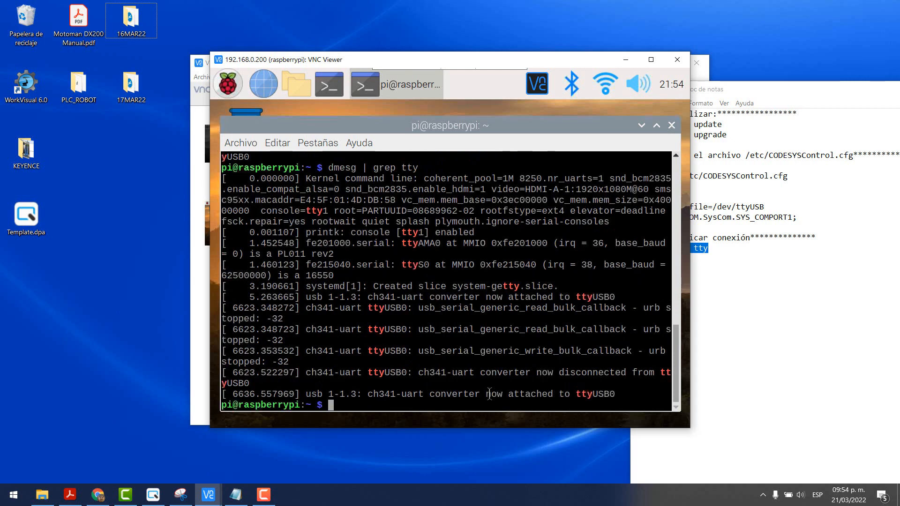
pyautogui.moveTo(435, 396); pyautogui.dragTo(616, 397)
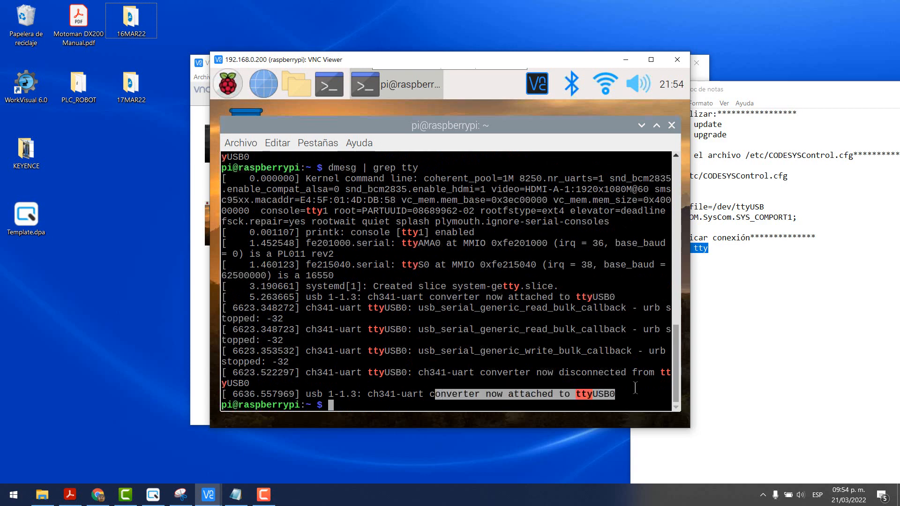
pyautogui.click(636, 388)
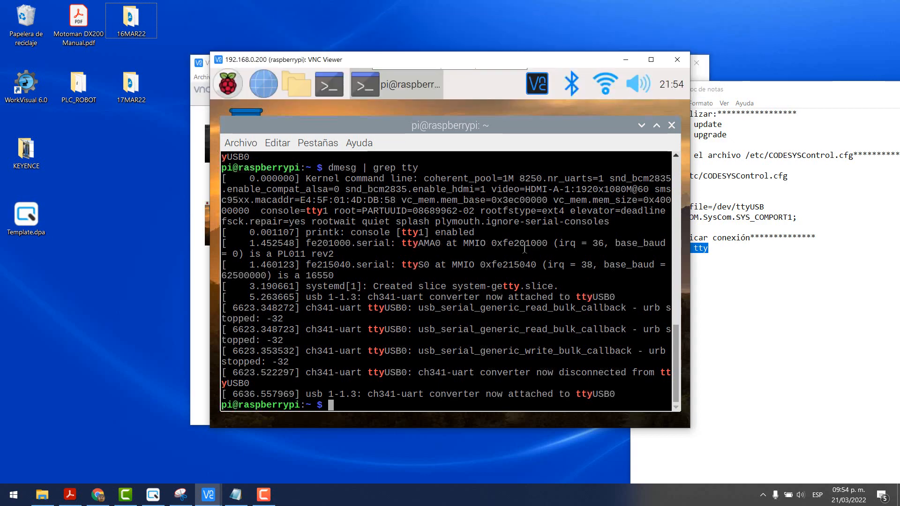
# Step: Close the Raspberry Pi terminal, the remote VNC session and the VNC Viewer window
pyautogui.click(672, 124)
pyautogui.click(677, 60)
pyautogui.click(698, 66)
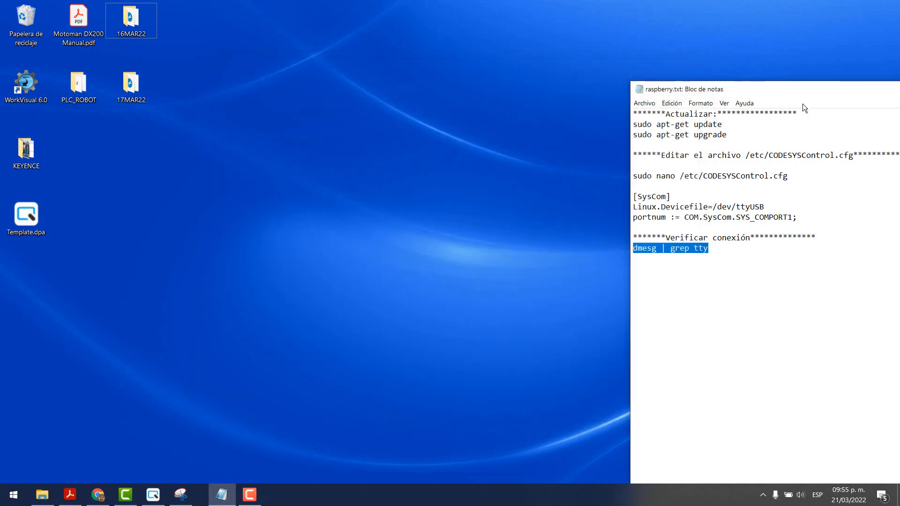
# Step: Bring the raspberry.txt notes fully into view, review all the listed commands and close the file
pyautogui.moveTo(646, 89); pyautogui.dragTo(361, 89)
pyautogui.click(449, 264)
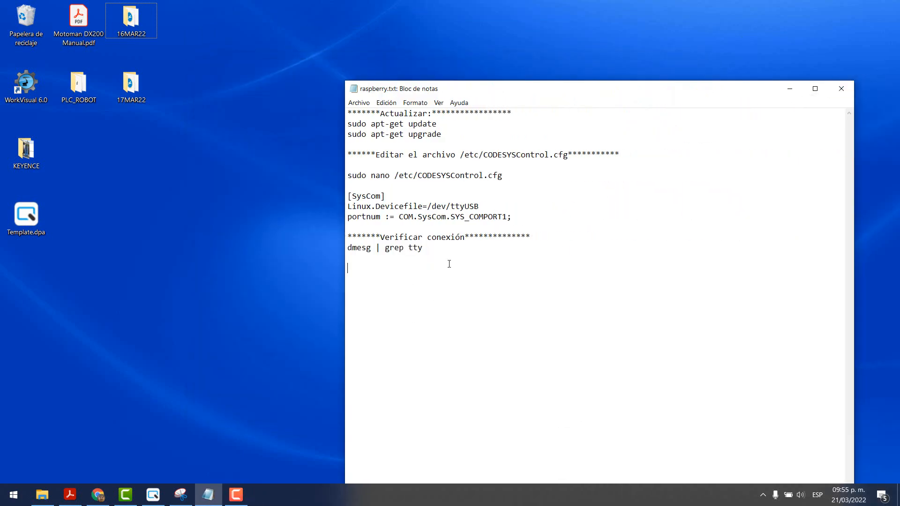
pyautogui.moveTo(449, 264); pyautogui.dragTo(356, 103)
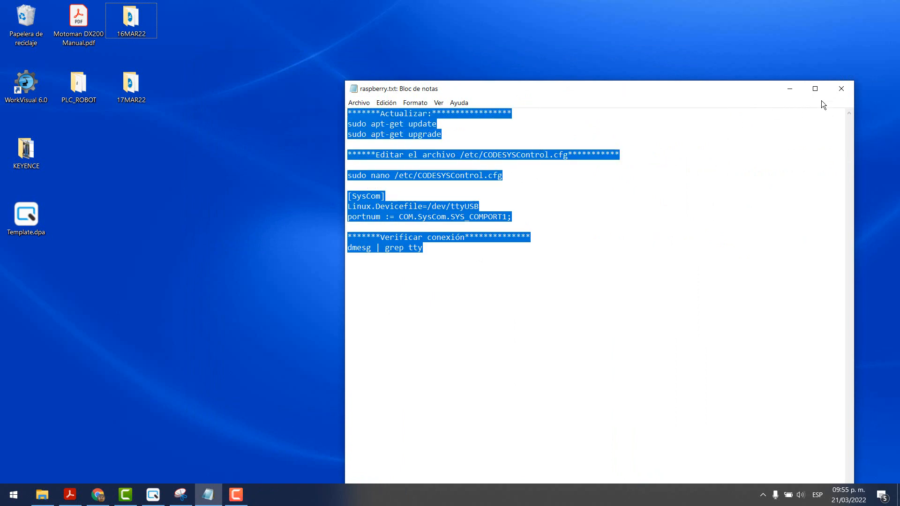
pyautogui.click(845, 89)
# Step: Switch to CODESYS and begin a new project from the Proyecto standard template, named Raspberry_HMI_DELTA_RTU
pyautogui.click(13, 495)
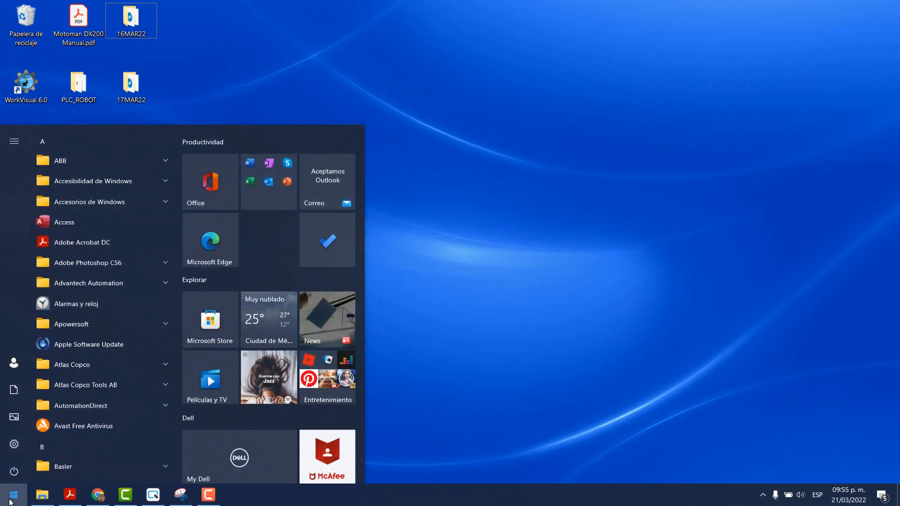
pyautogui.write('co')
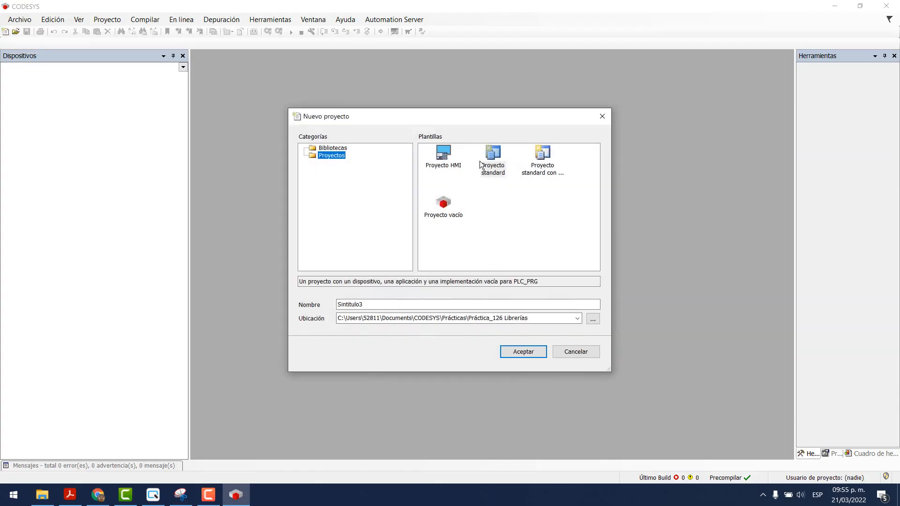
pyautogui.click(493, 154)
pyautogui.press('Tab')
pyautogui.press('Tab')
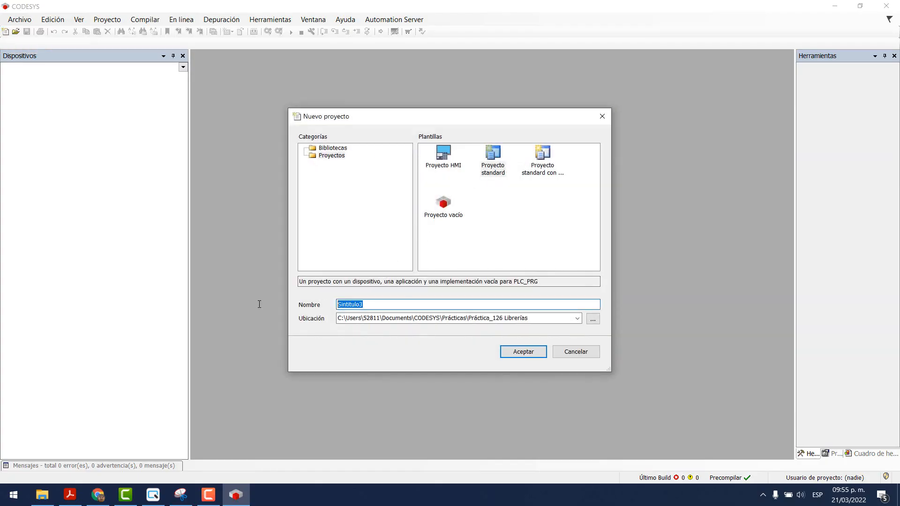
pyautogui.press('BackSpace')
pyautogui.hotkey('ctrl', 'v')
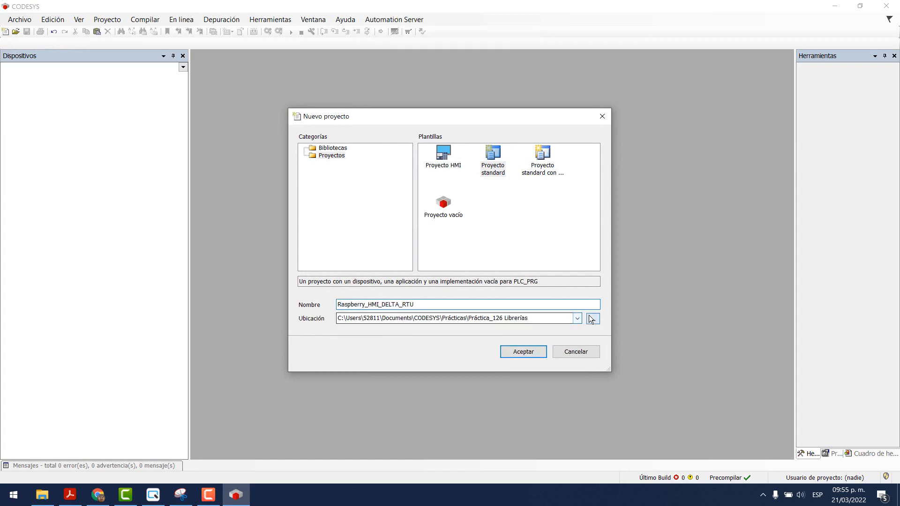
# Step: Set the project location to the Práctica_130 HMI_Raspberry Modbus RTU folder and create the project
pyautogui.click(593, 319)
pyautogui.scroll(-20, 502, 271)
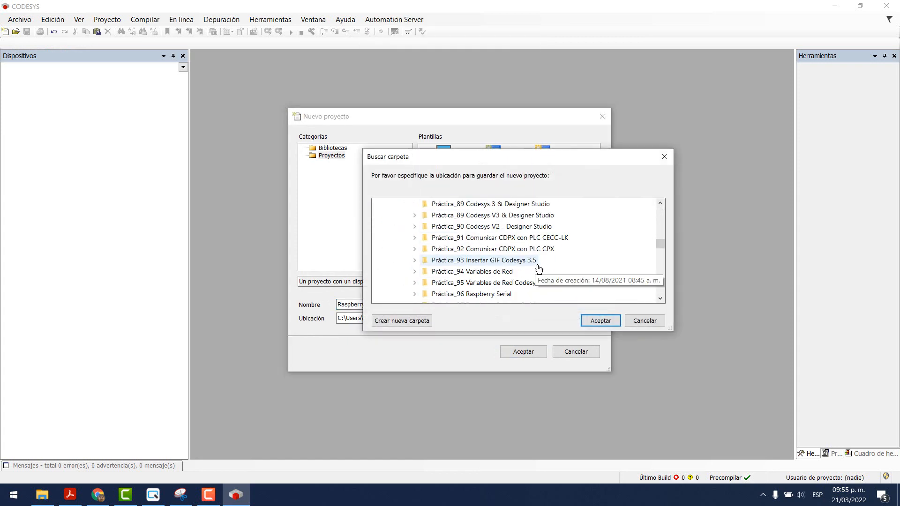
pyautogui.click(492, 237)
pyautogui.click(597, 321)
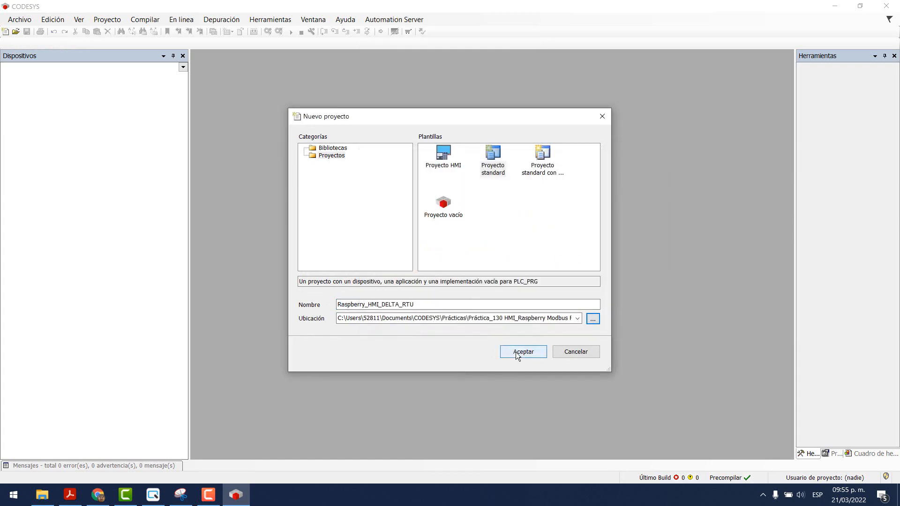
pyautogui.click(515, 352)
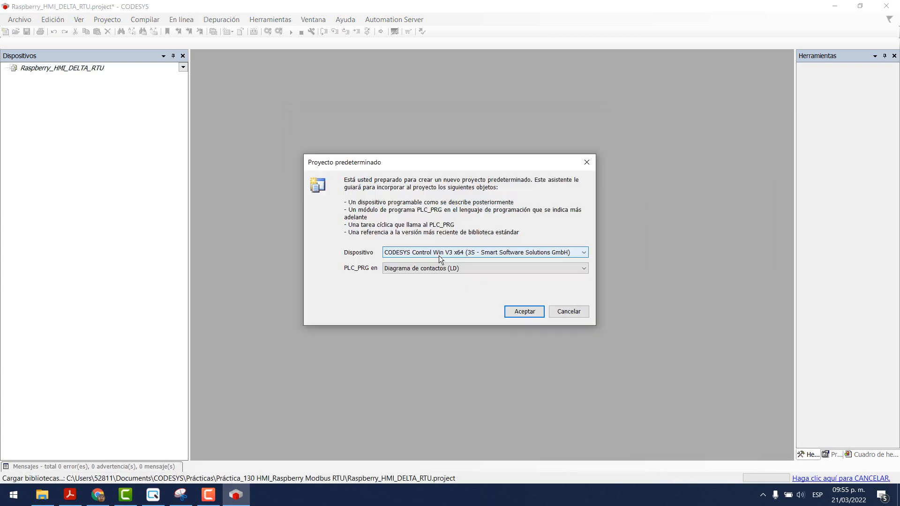
# Step: Choose CODESYS Control for Raspberry Pi SL as the project's device, keeping PLC_PRG in Diagrama de contactos (LD)
pyautogui.click(439, 254)
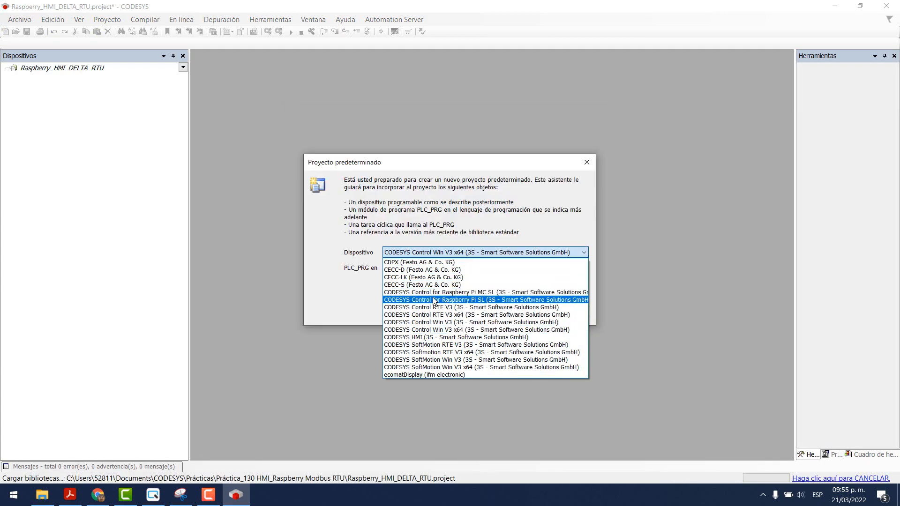
pyautogui.click(471, 300)
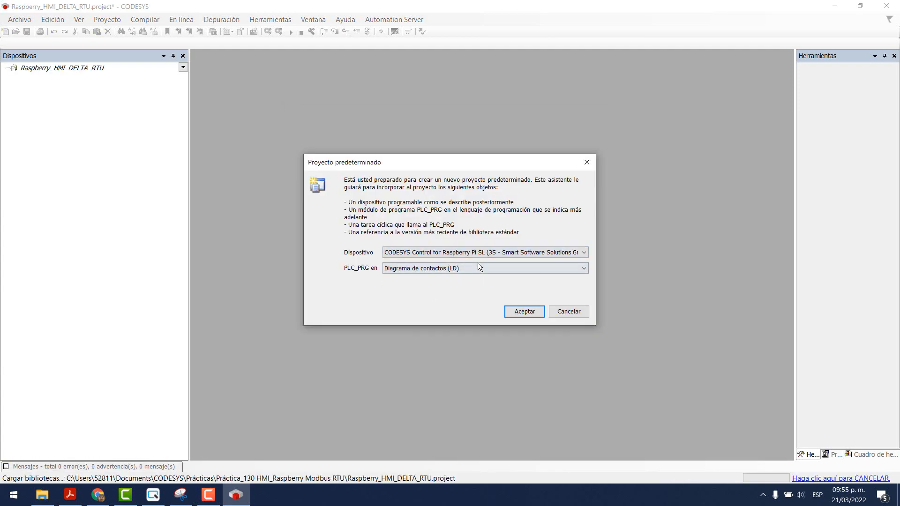
pyautogui.click(523, 312)
# Step: Add a Modbus COM Port from the Modbus fieldbus category under the Raspberry Pi device
pyautogui.click(77, 82)
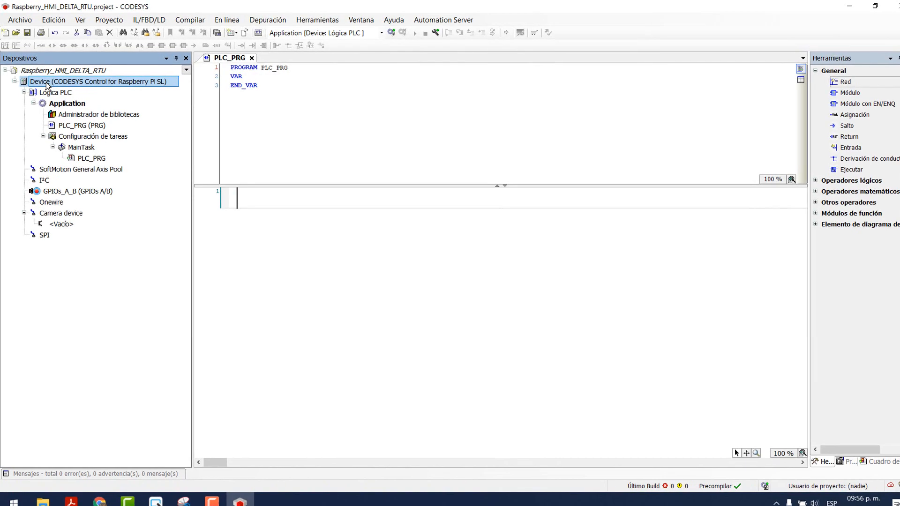
pyautogui.rightClick(47, 86)
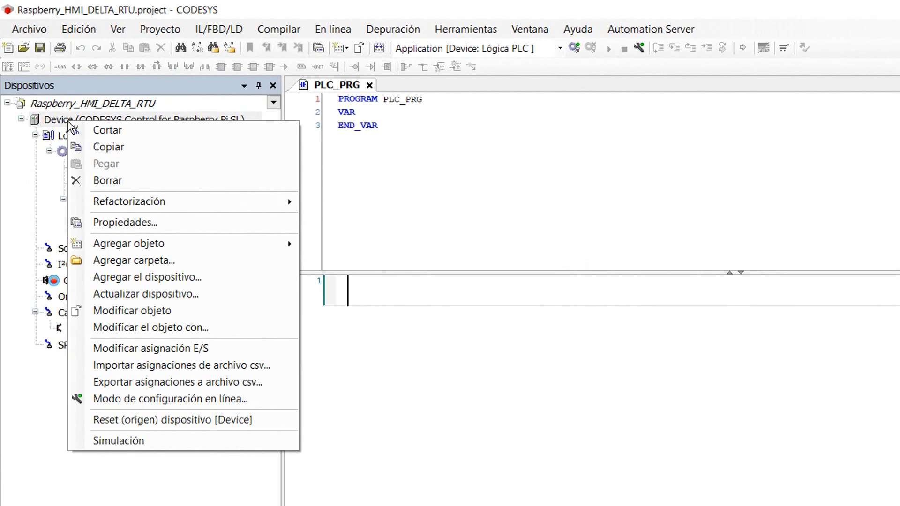
pyautogui.click(150, 279)
pyautogui.click(270, 172)
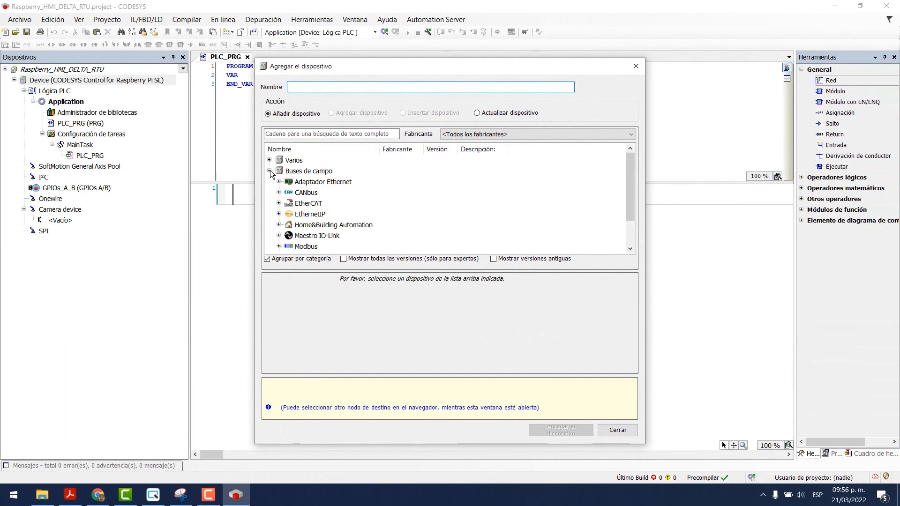
pyautogui.scroll(-1, 287, 228)
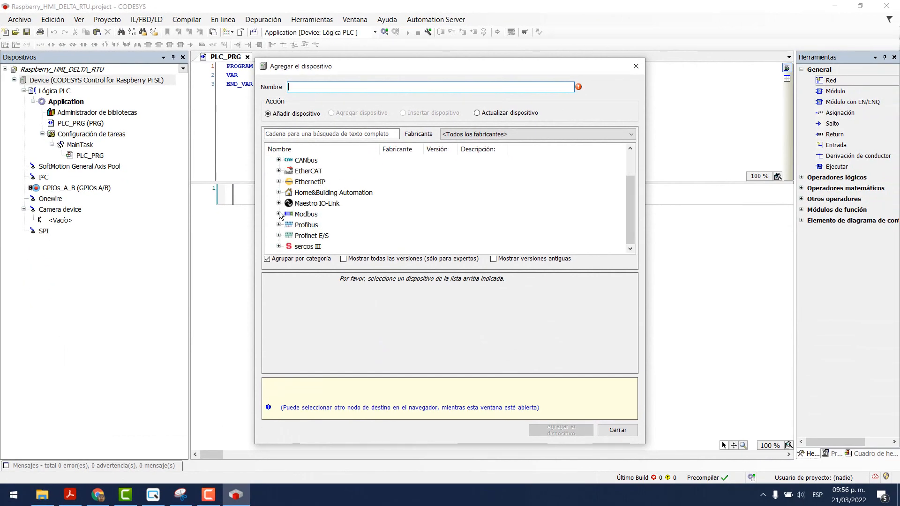
pyautogui.click(279, 214)
pyautogui.scroll(-1, 340, 229)
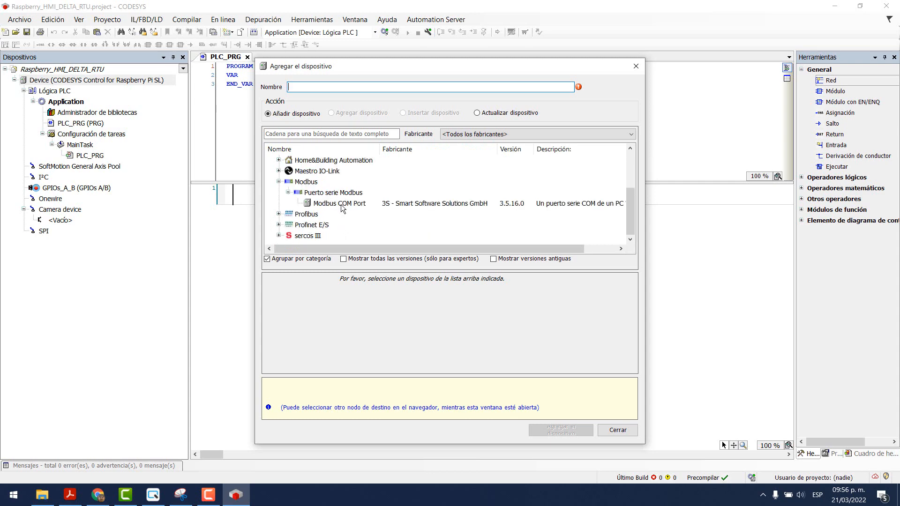
pyautogui.doubleClick(340, 204)
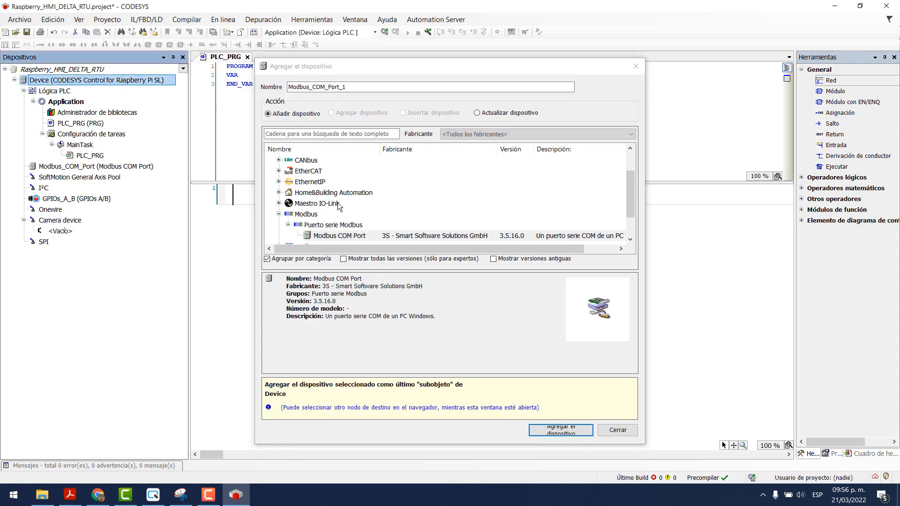
# Step: Add a Modbus Master, COM Port from the Maestro serie Modbus group under Modbus_COM_Port
pyautogui.click(59, 168)
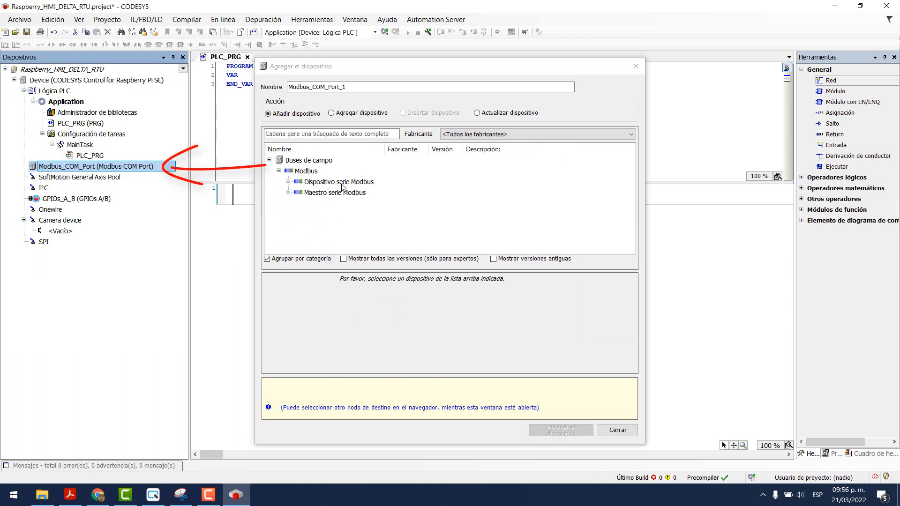
pyautogui.click(288, 192)
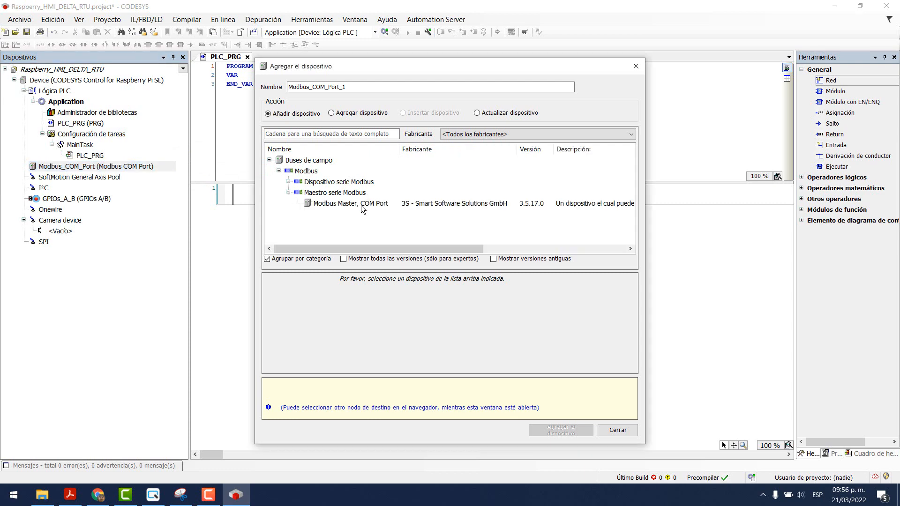
pyautogui.click(339, 204)
pyautogui.doubleClick(357, 203)
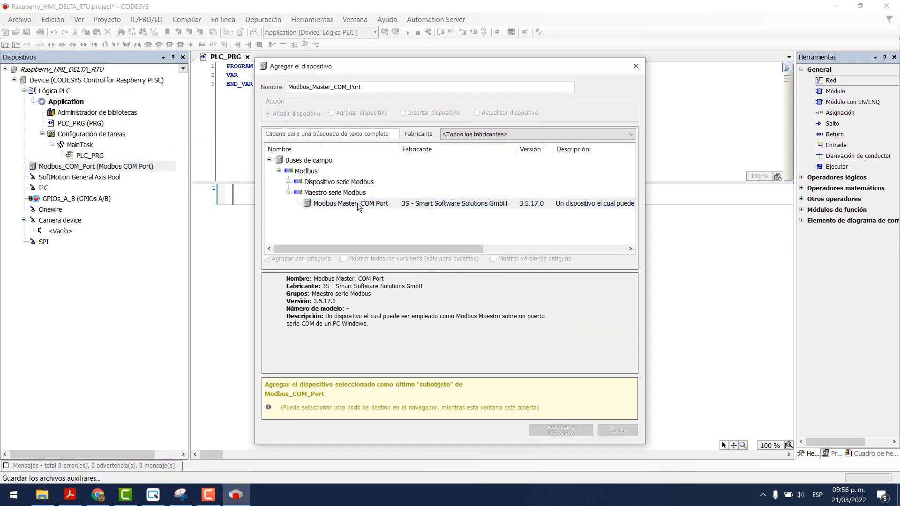
# Step: Add a Modbus Esclavo, puerto COM from the Esclavo serie Modbus group under Modbus_Master_COM_Port
pyautogui.click(58, 180)
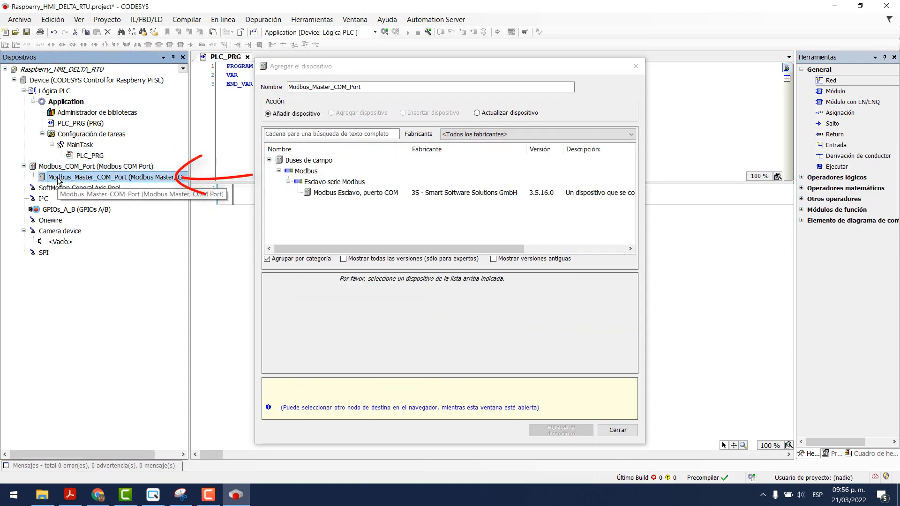
pyautogui.doubleClick(353, 196)
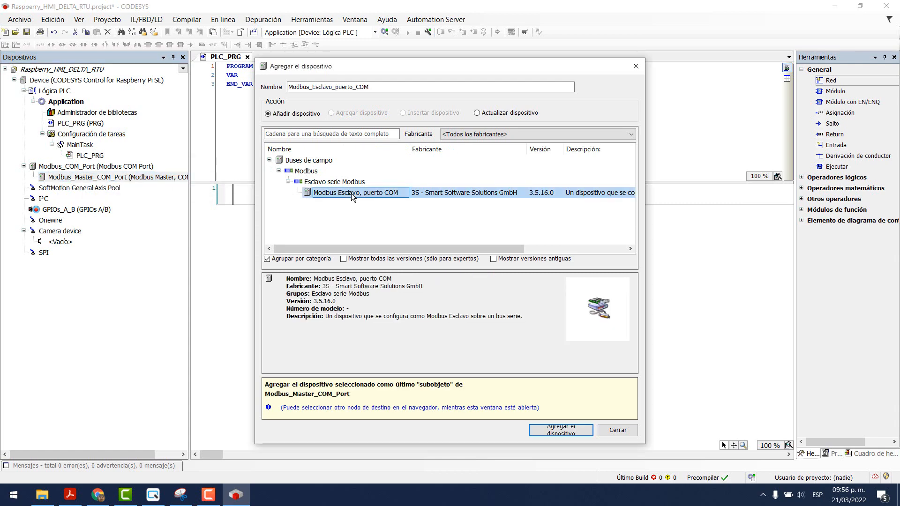
pyautogui.click(630, 430)
# Step: Open the Modbus_COM_Port serial settings, and enable automatic communication restart (comunicación de reinicio automático) on Modbus_Master_COM_Port
pyautogui.doubleClick(88, 168)
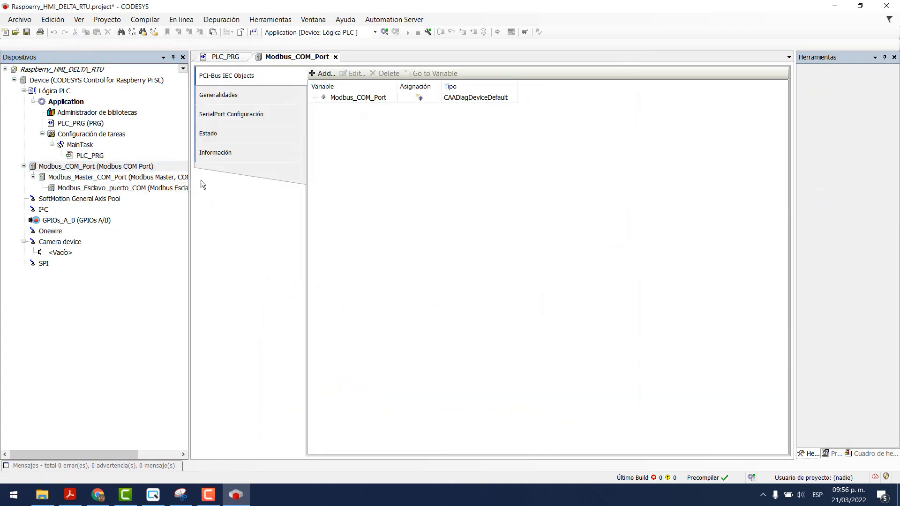
pyautogui.click(183, 120)
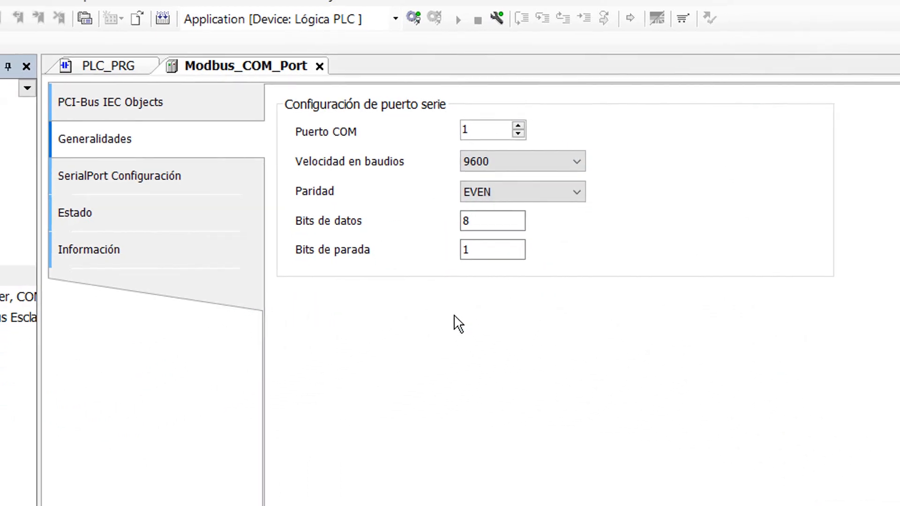
pyautogui.doubleClick(94, 178)
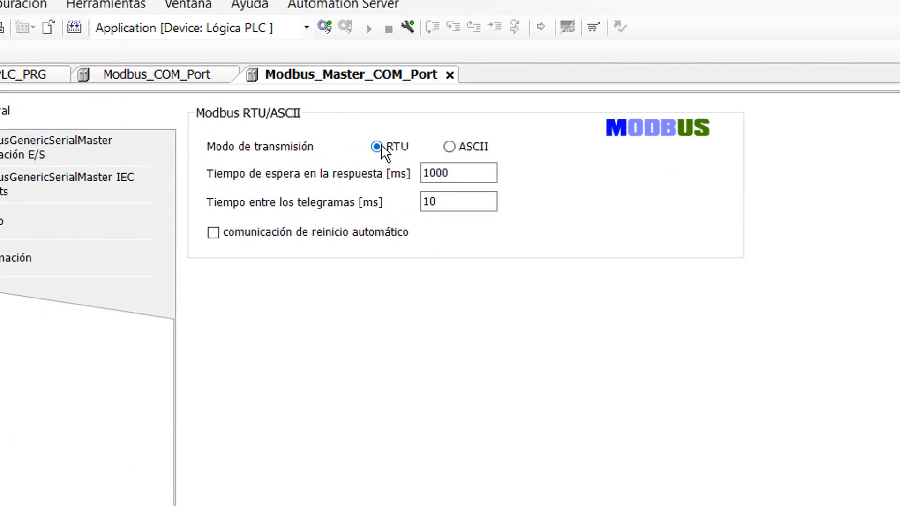
pyautogui.click(212, 232)
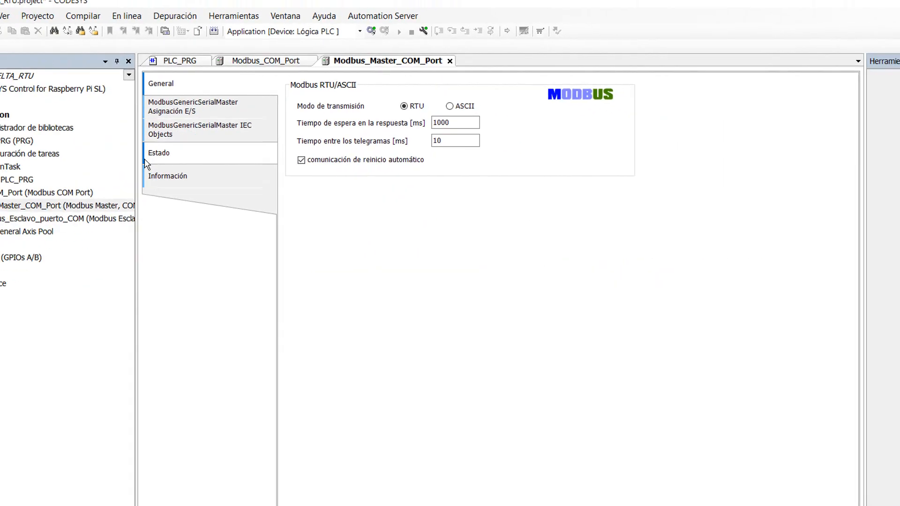
# Step: Check the slave address setting in the general configuration of Modbus_Esclavo_puerto_COM
pyautogui.doubleClick(32, 218)
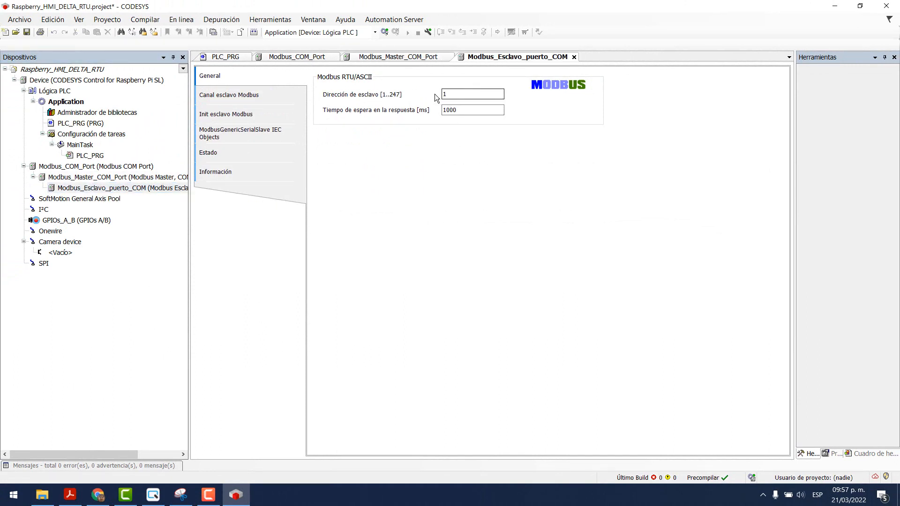
pyautogui.click(458, 96)
pyautogui.doubleClick(444, 94)
# Step: Add a second Modbus Esclavo, puerto COM under Modbus_Master_COM_Port and set its slave address to 2
pyautogui.rightClick(102, 181)
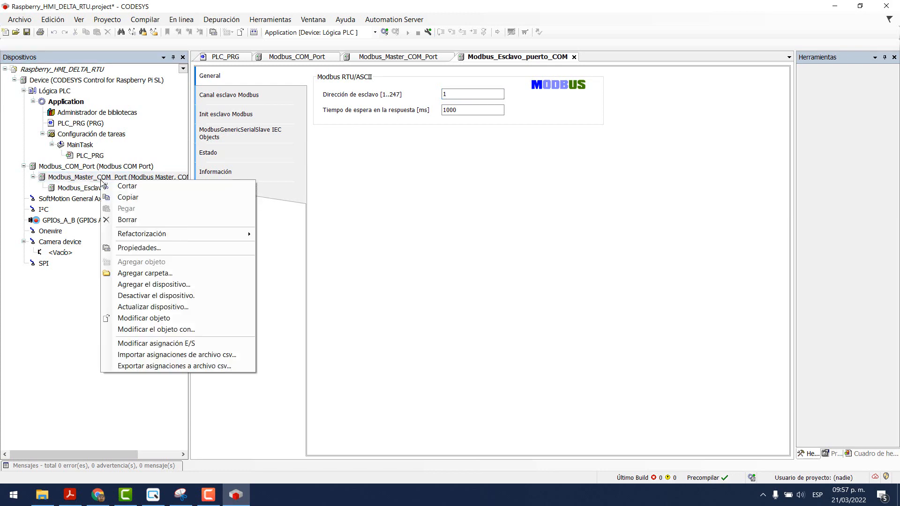
pyautogui.click(154, 284)
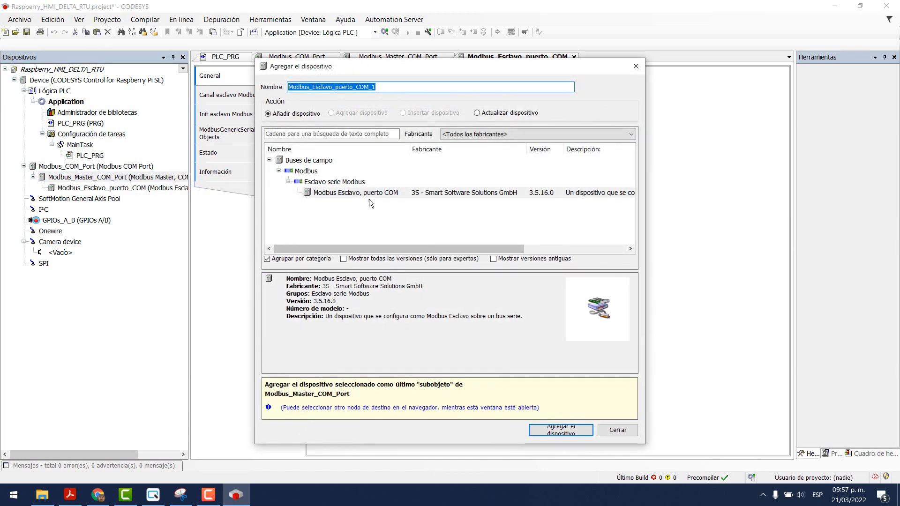
pyautogui.click(547, 428)
pyautogui.click(618, 430)
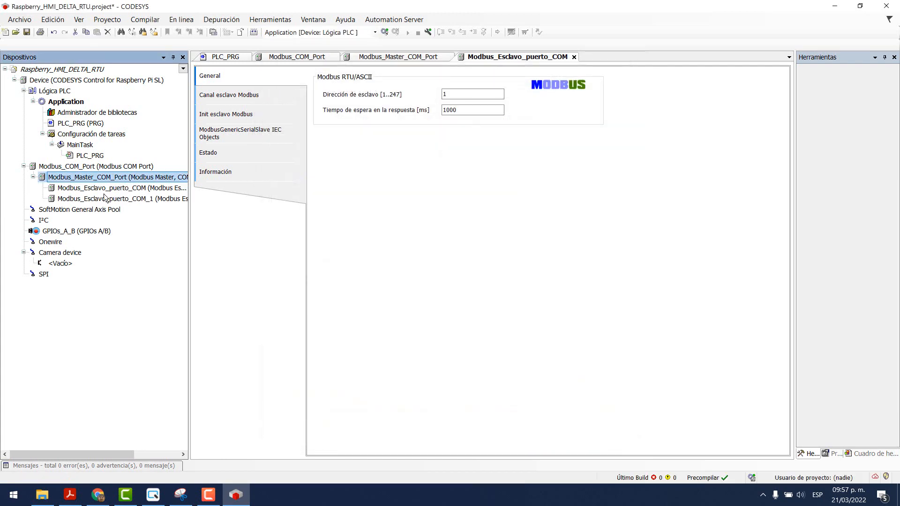
pyautogui.click(98, 199)
pyautogui.doubleClick(98, 199)
pyautogui.doubleClick(473, 94)
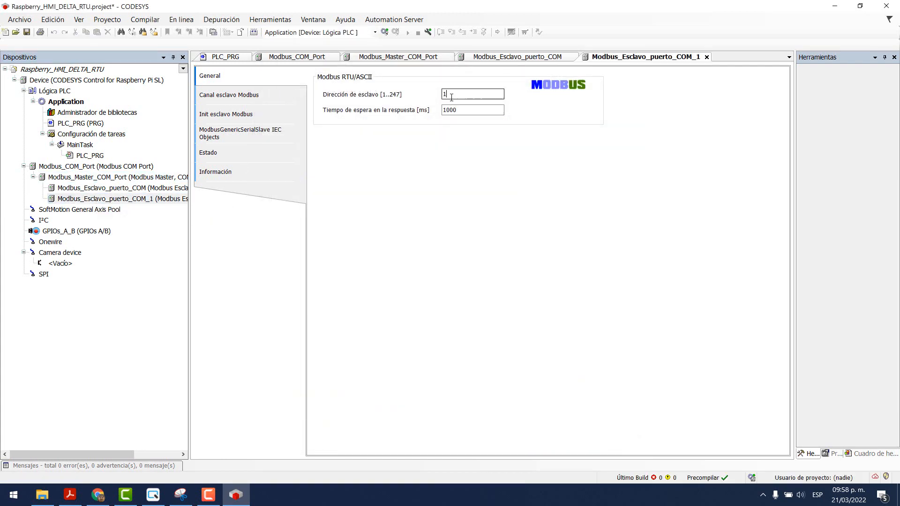
pyautogui.write('2')
# Step: Delete the second Modbus slave from the device tree
pyautogui.rightClick(117, 198)
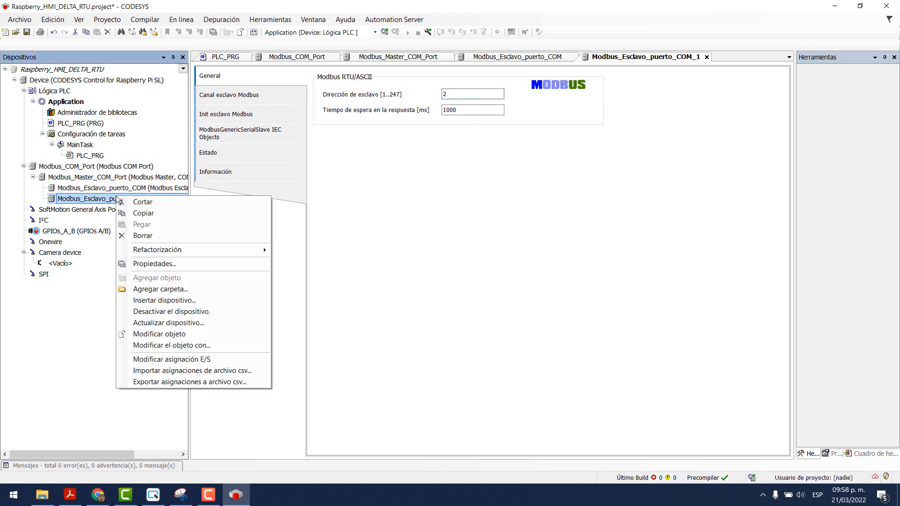
pyautogui.click(153, 237)
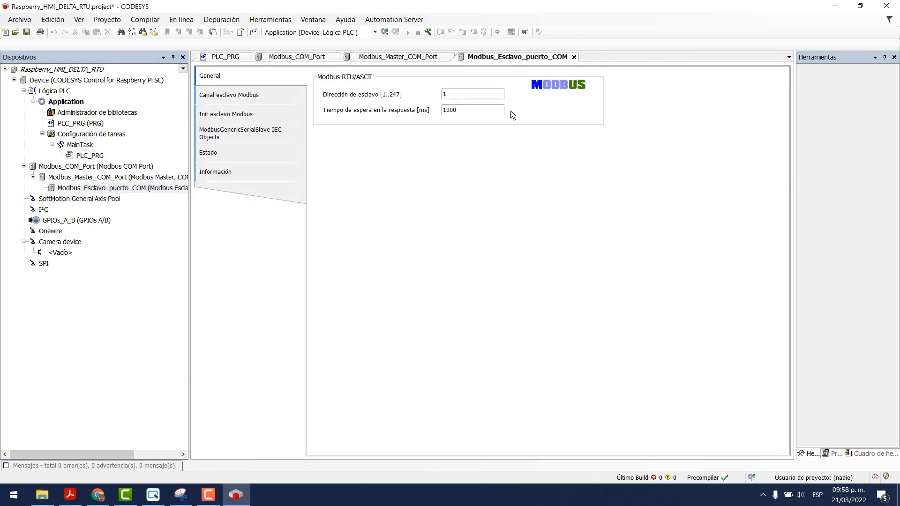
# Step: Add a Read Holding Registers (Código funcional 3) channel to the Modbus slave with READ offset 0x0000 and length 5
pyautogui.click(250, 97)
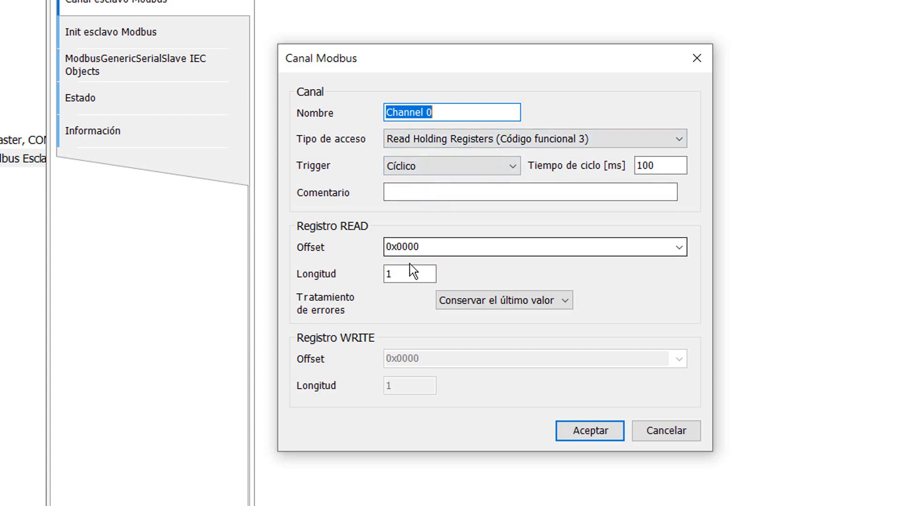
pyautogui.moveTo(407, 272); pyautogui.dragTo(370, 275)
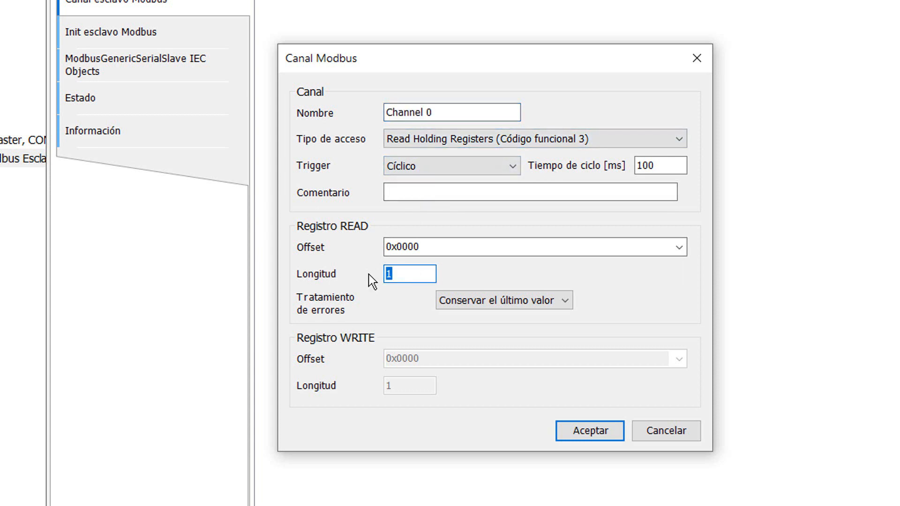
pyautogui.write('5')
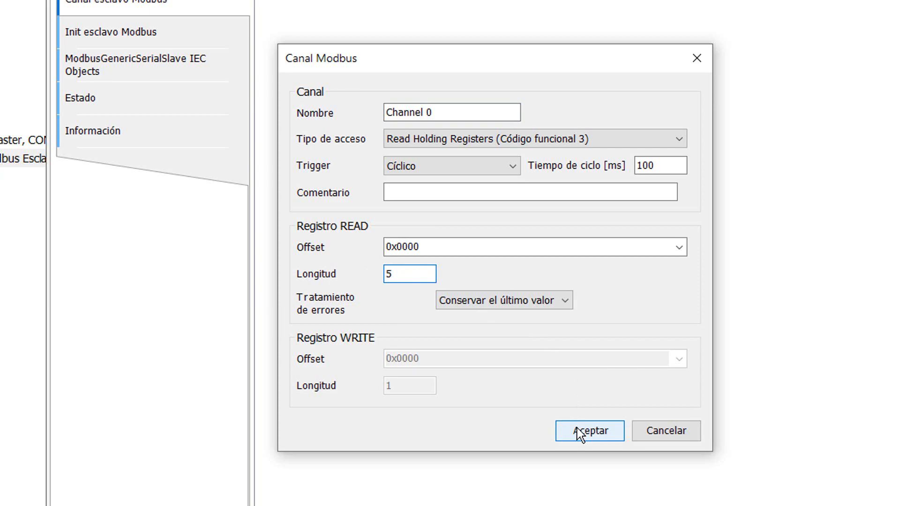
pyautogui.click(577, 430)
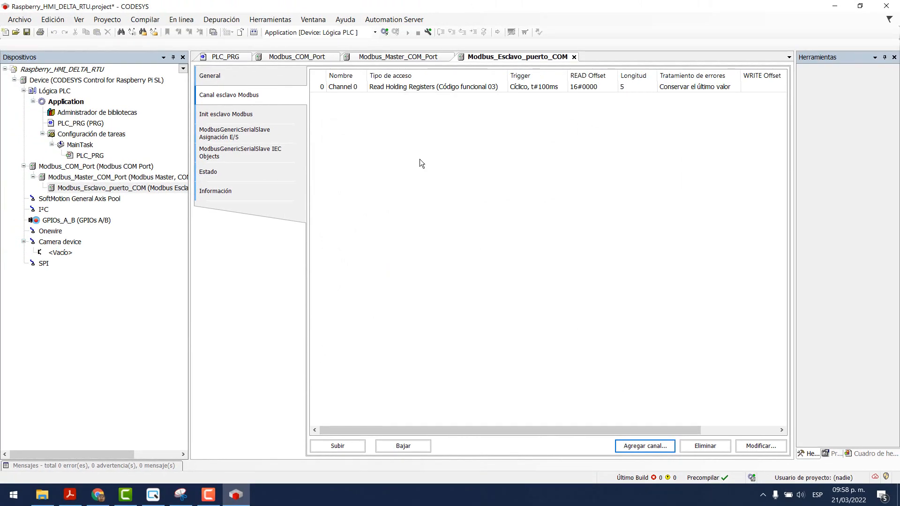
# Step: Add a Read Coils (Código funcional 1) channel to the Modbus slave with a READ length of 5
pyautogui.click(656, 446)
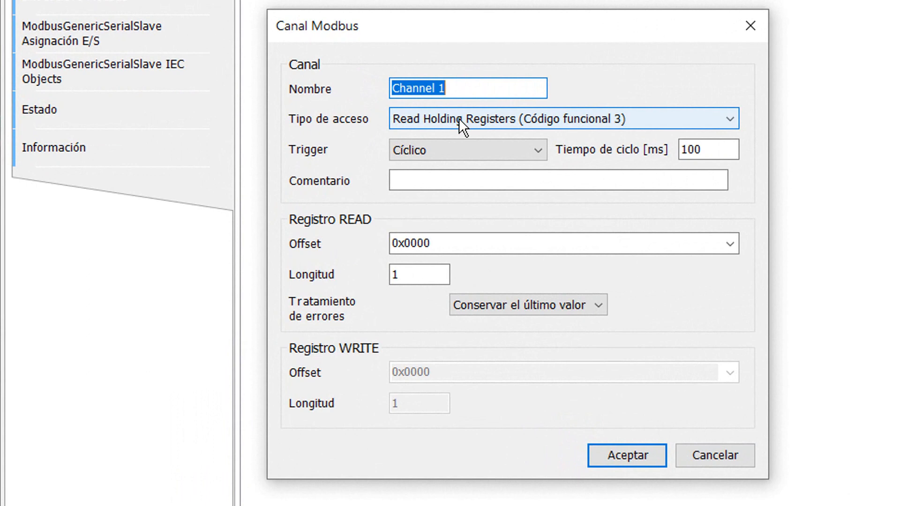
pyautogui.click(459, 118)
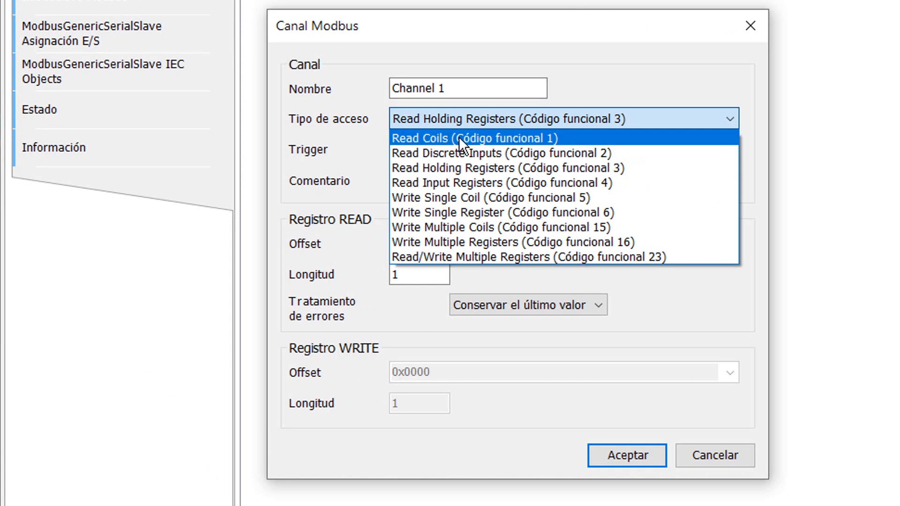
pyautogui.click(457, 136)
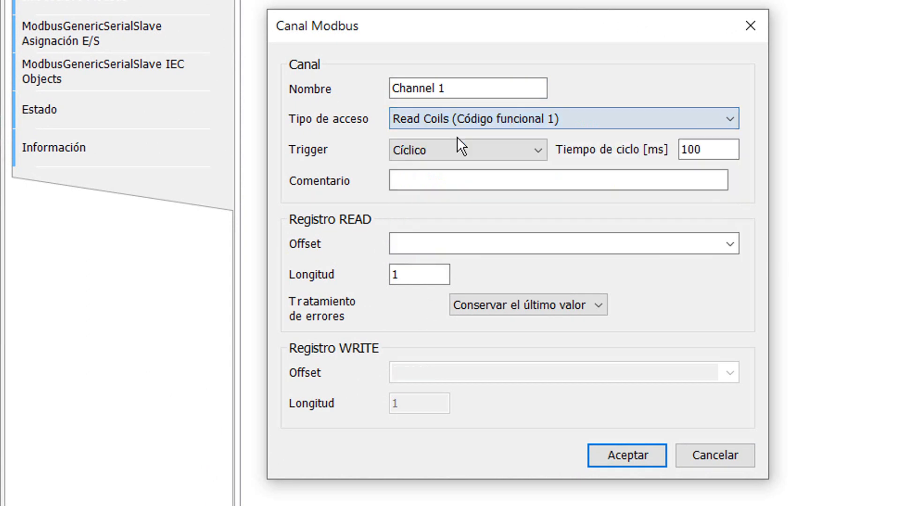
pyautogui.click(414, 274)
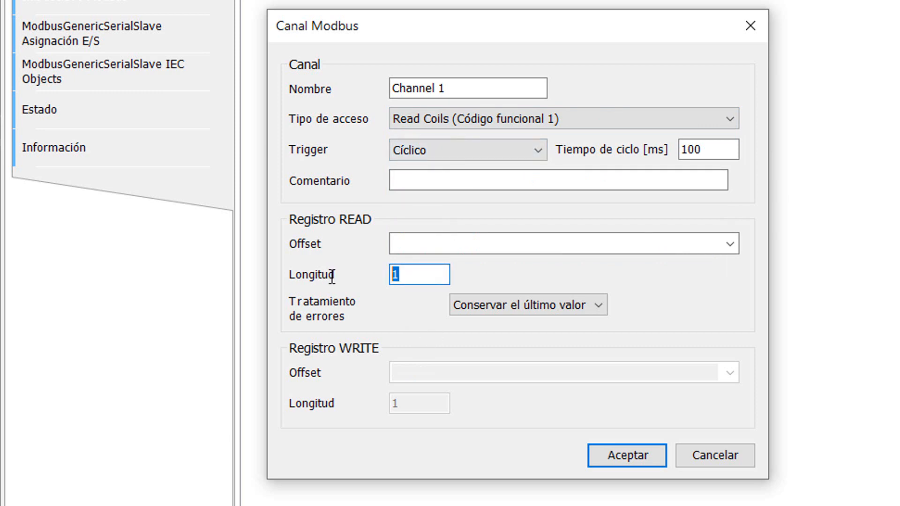
pyautogui.press('BackSpace')
pyautogui.write('5')
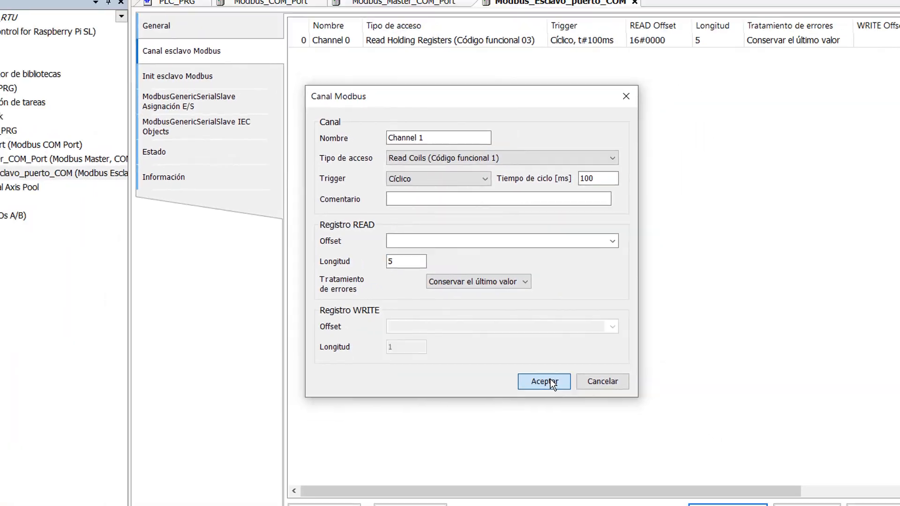
pyautogui.click(635, 451)
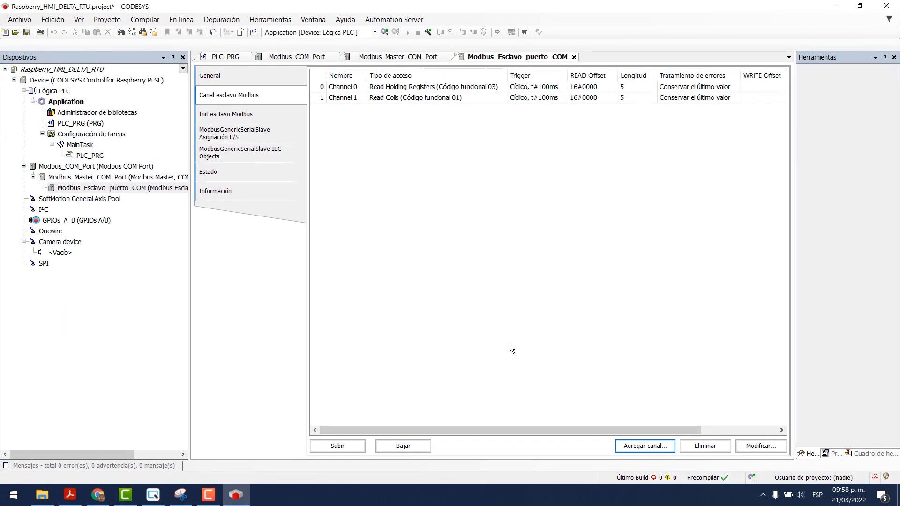
# Step: Add a Write Multiple Registers (Código funcional 16) channel to the Modbus slave with WRITE offset 10 and length 5
pyautogui.click(645, 446)
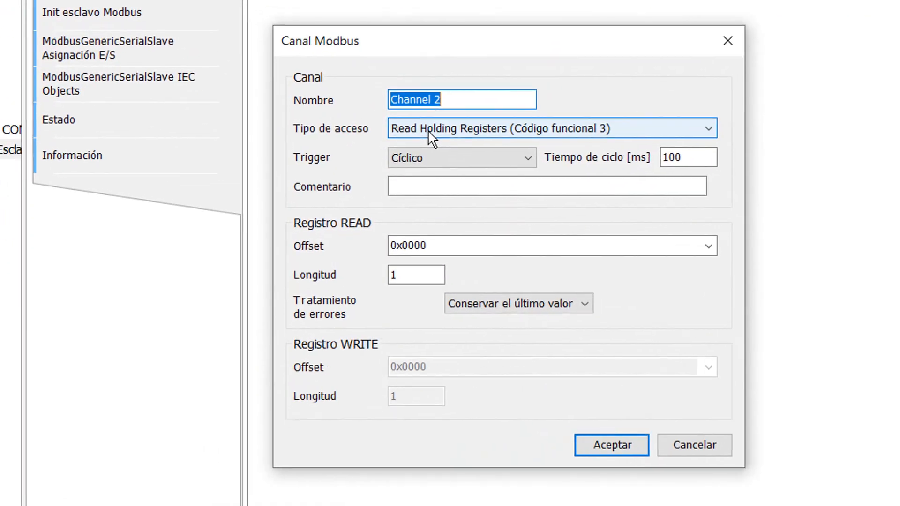
pyautogui.click(407, 177)
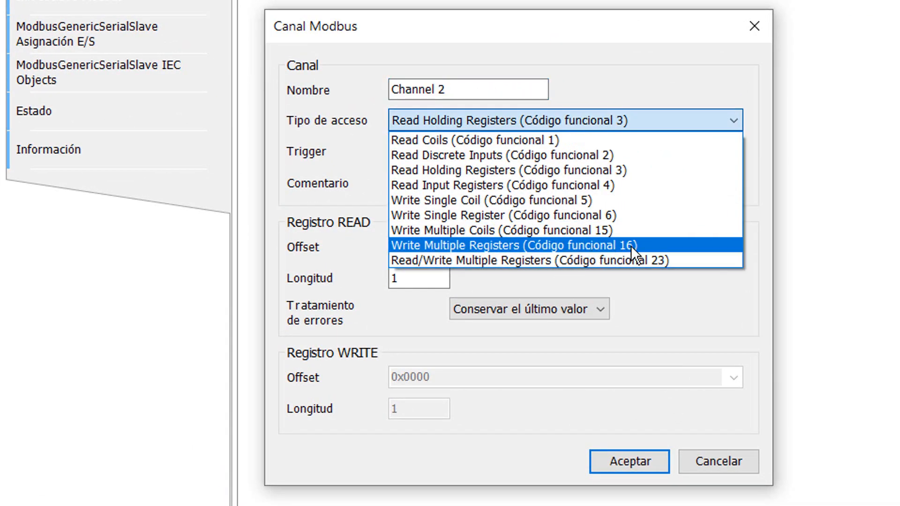
pyautogui.click(495, 244)
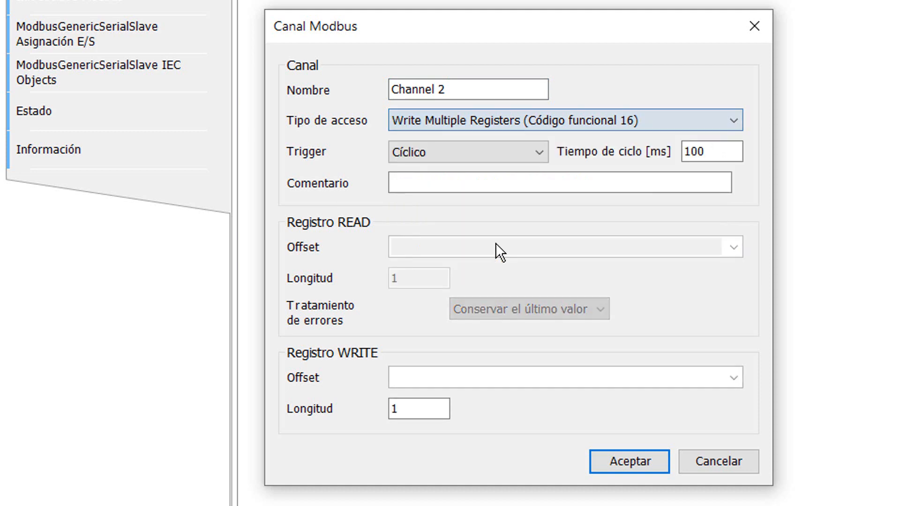
pyautogui.doubleClick(415, 411)
pyautogui.write('5')
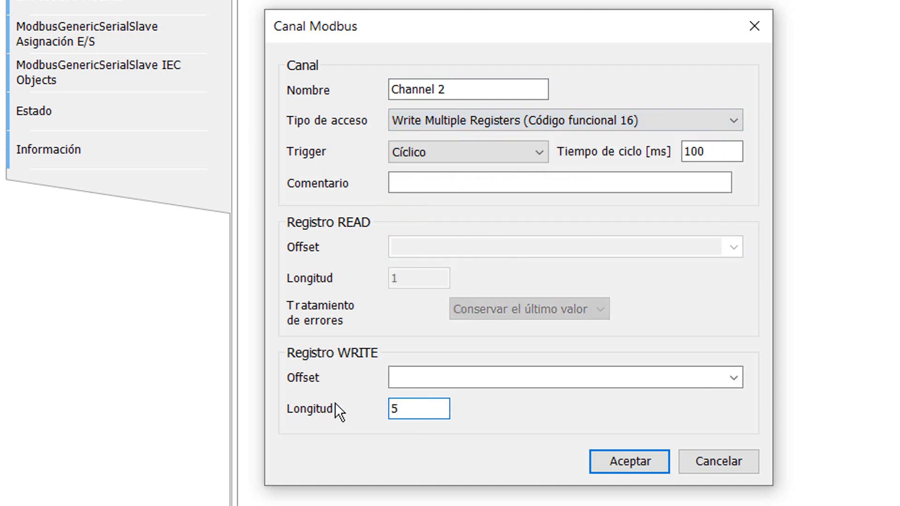
pyautogui.click(437, 372)
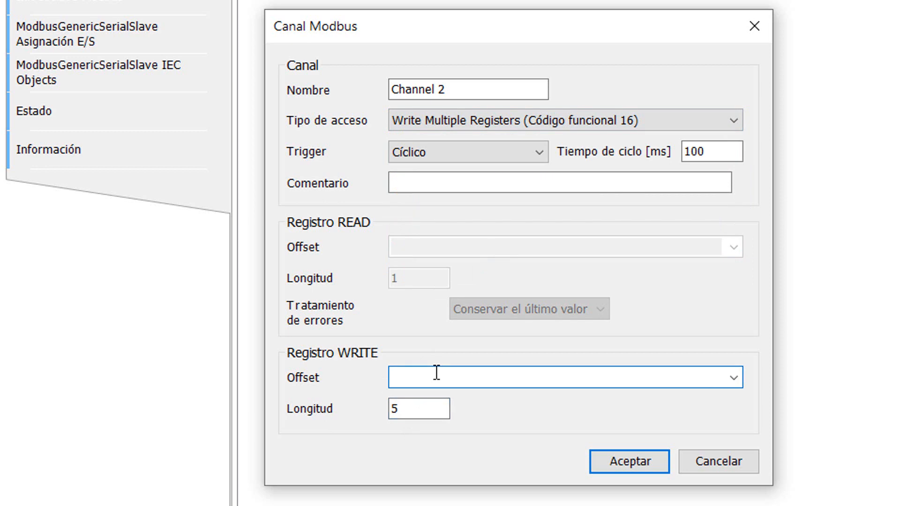
pyautogui.write('10')
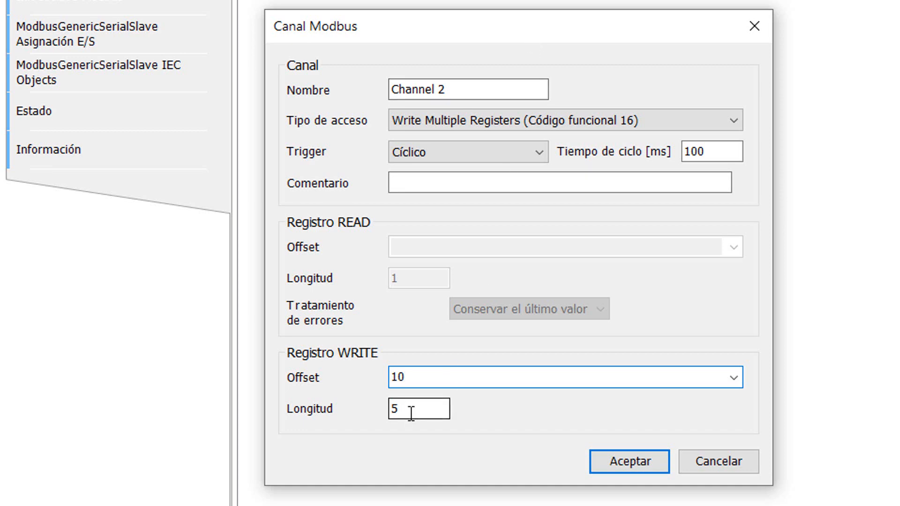
pyautogui.press('Tab')
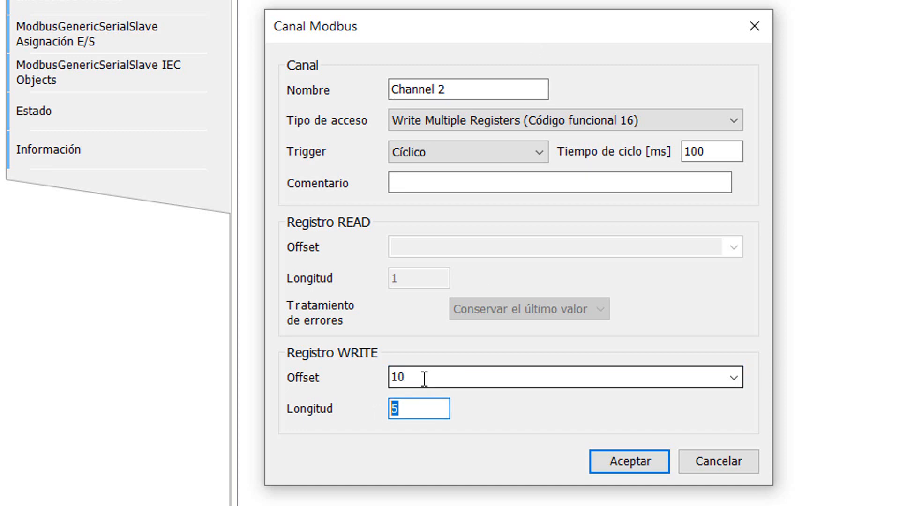
pyautogui.moveTo(613, 25); pyautogui.dragTo(725, 52)
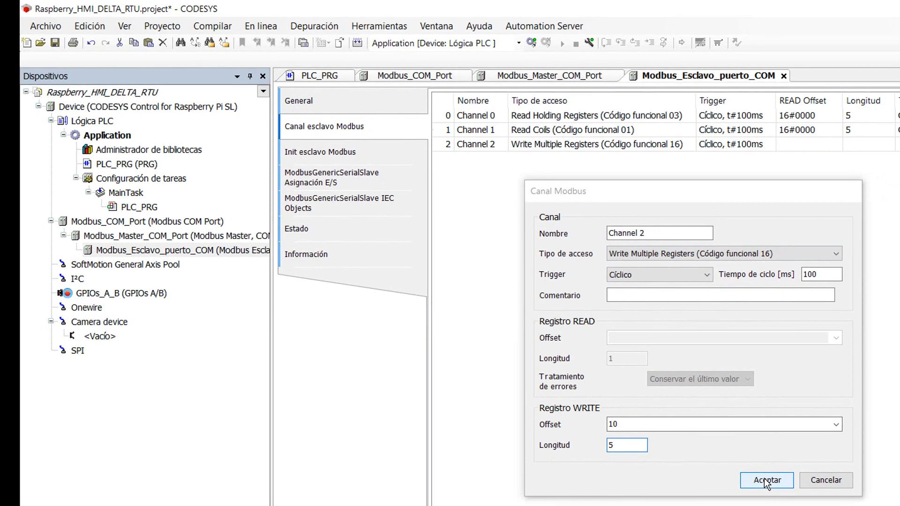
pyautogui.click(792, 494)
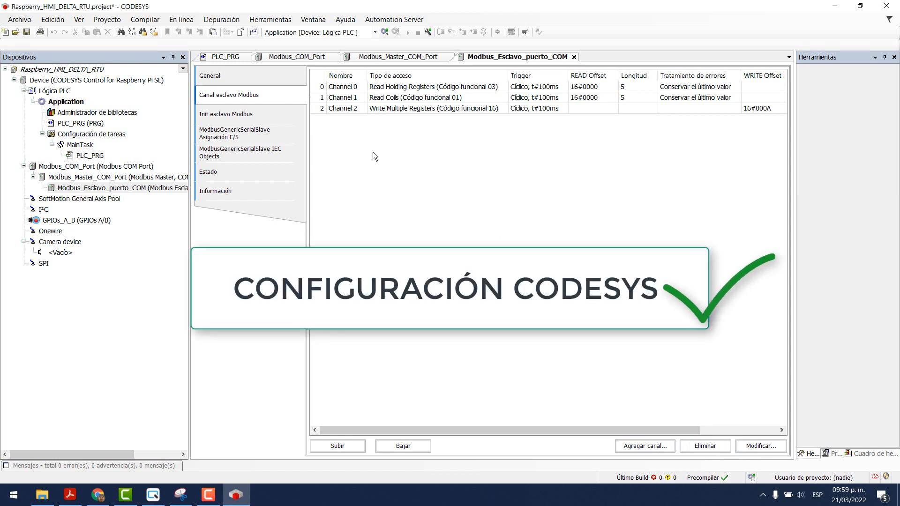
# Step: In the Raspberry Pi Device's communication settings, scan Gateway-1 and make raspberrypi the active controller
pyautogui.click(75, 82)
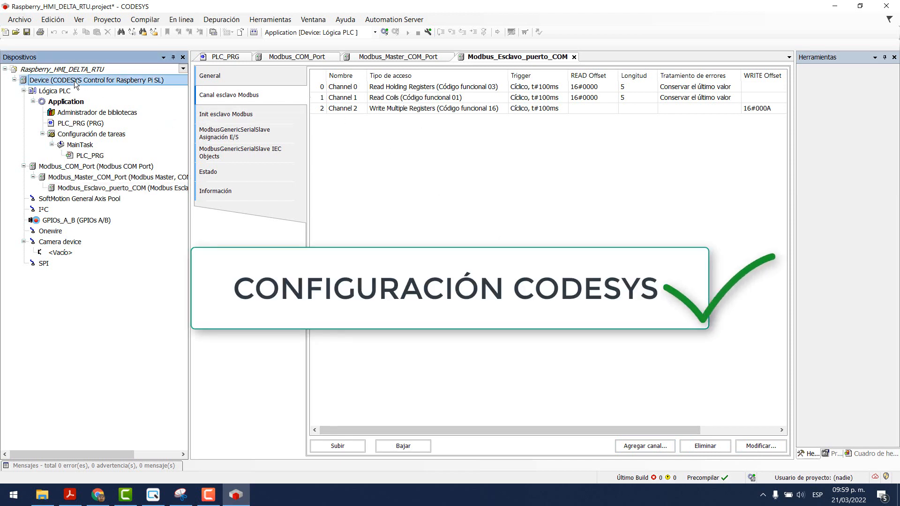
pyautogui.doubleClick(75, 82)
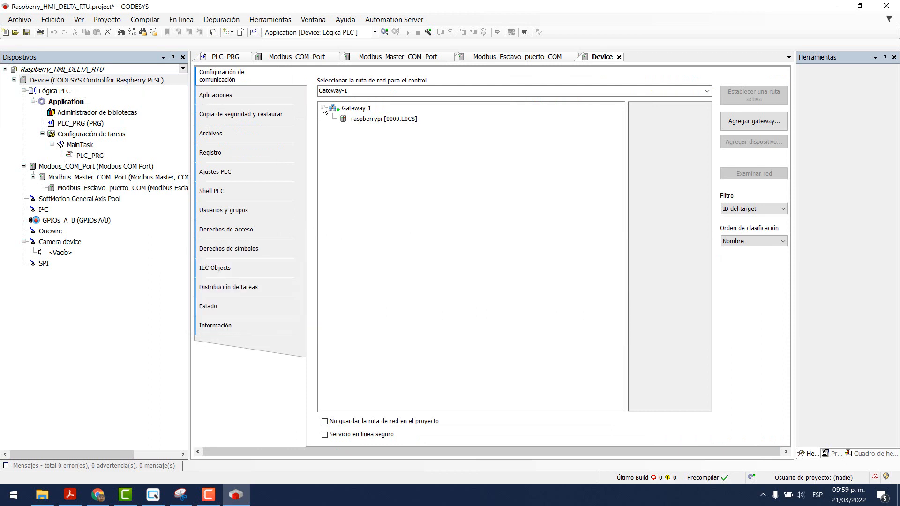
pyautogui.click(347, 108)
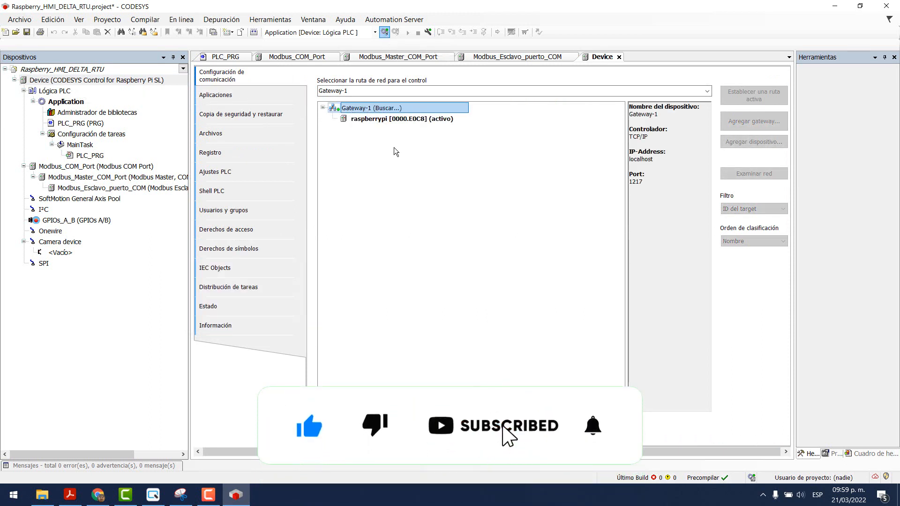
# Step: Log in to the raspberrypi controller and download the current Application, replacing the one running on it
pyautogui.click(382, 30)
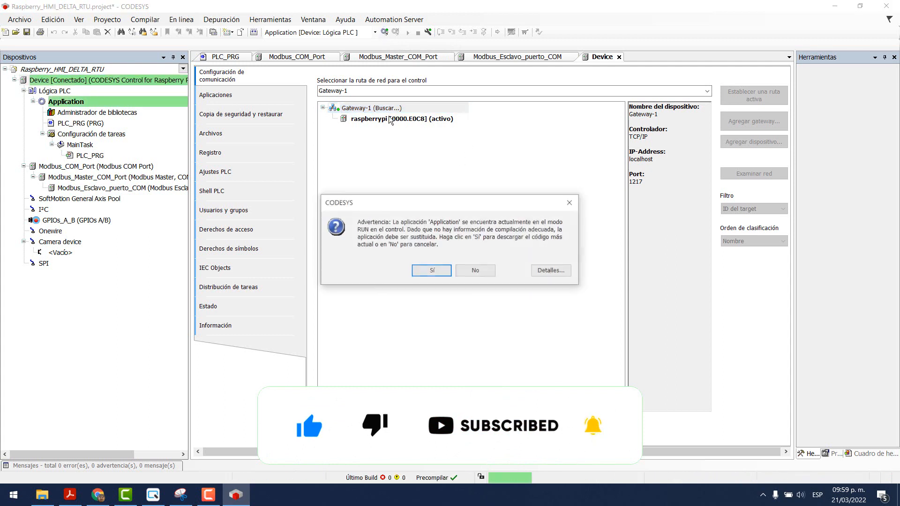
pyautogui.click(437, 271)
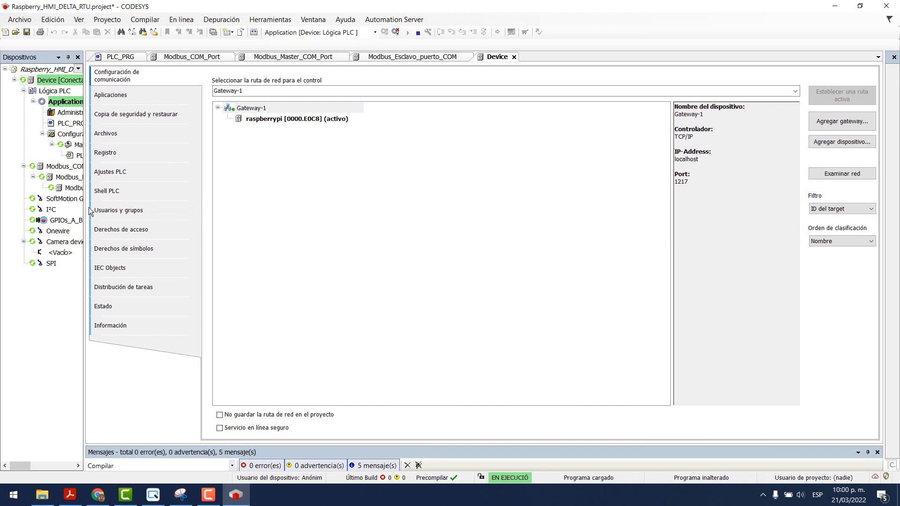
pyautogui.moveTo(84, 210); pyautogui.dragTo(112, 210)
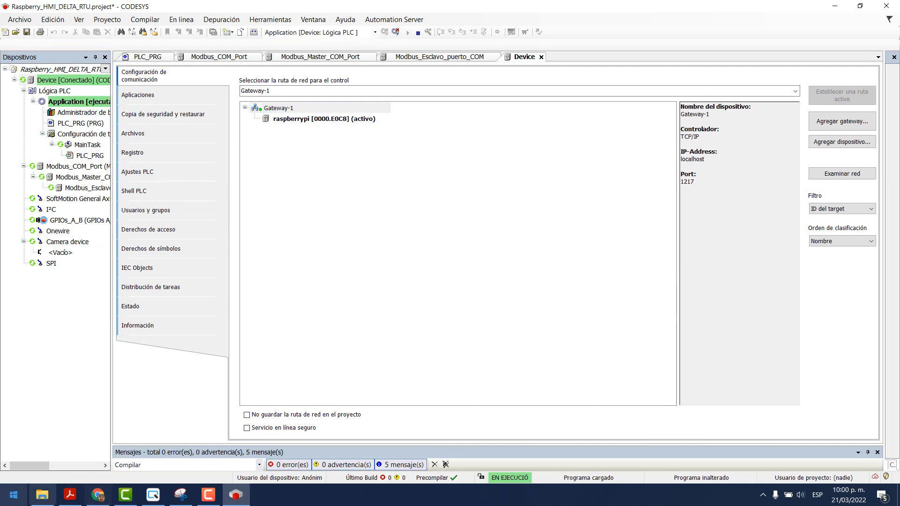
# Step: Switch to DOPSoft and open screen 4 - OPERACION of the Template project
pyautogui.click(834, 6)
pyautogui.doubleClick(32, 223)
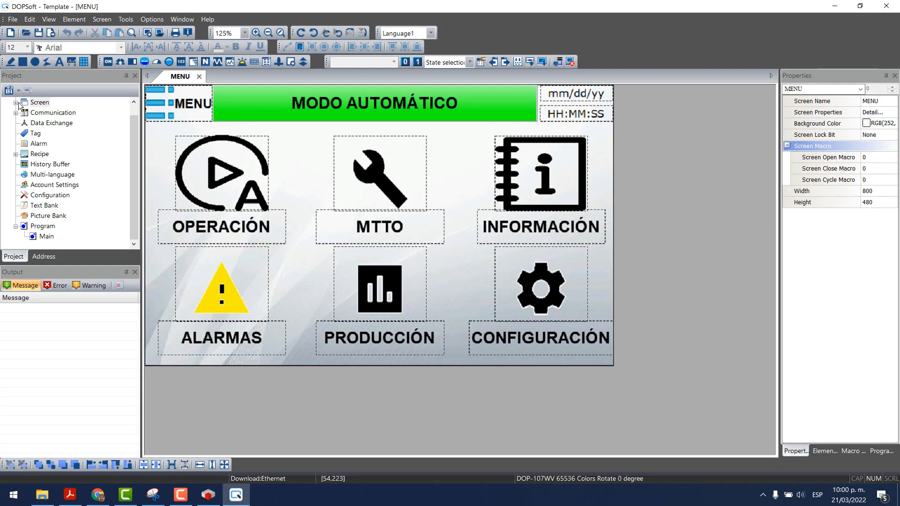
pyautogui.doubleClick(19, 104)
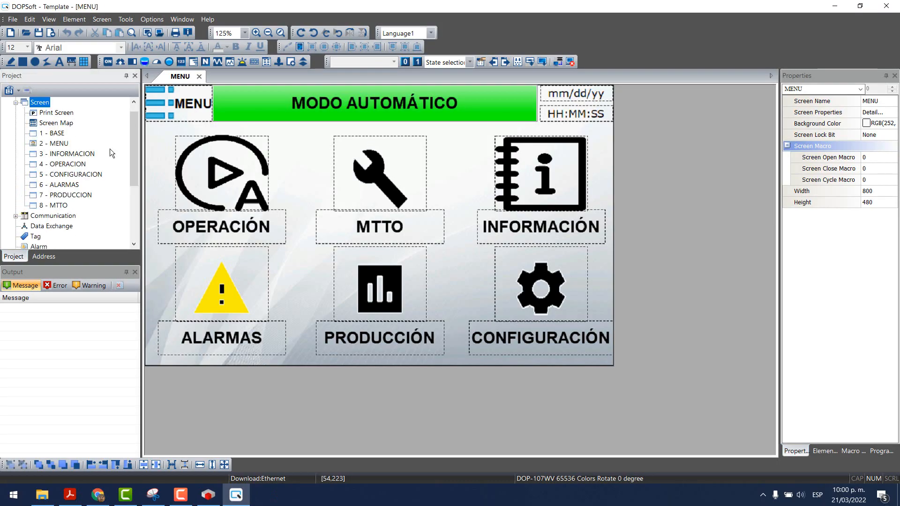
pyautogui.doubleClick(69, 165)
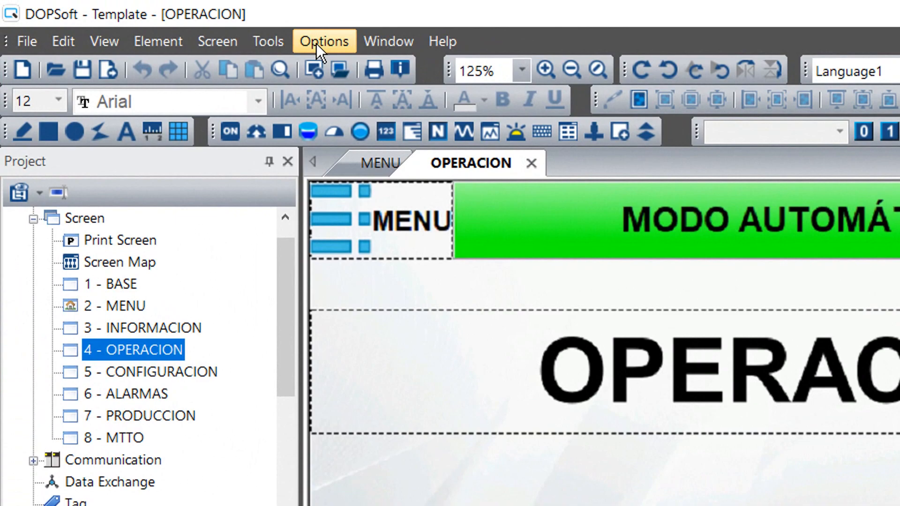
# Step: Open the HMI's communication settings and choose the Modbus RTU (Slave) series for Link2 on COM2
pyautogui.click(316, 43)
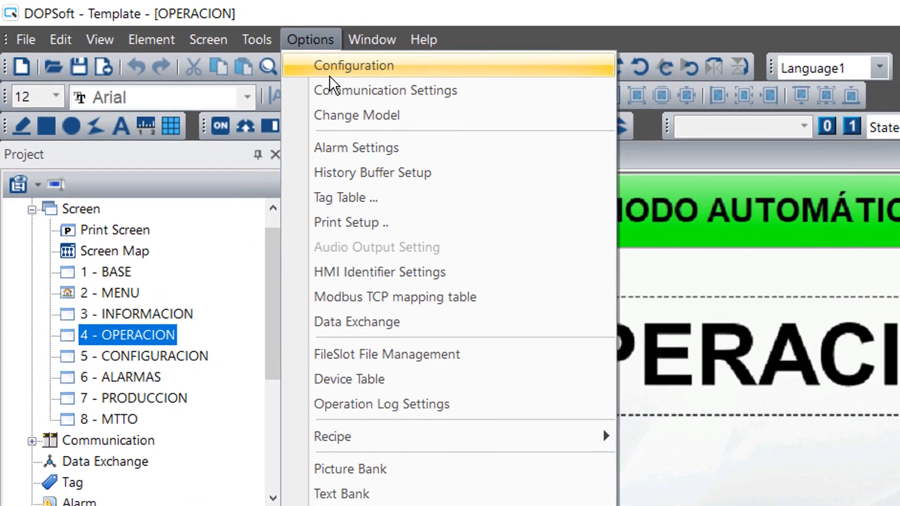
pyautogui.click(333, 90)
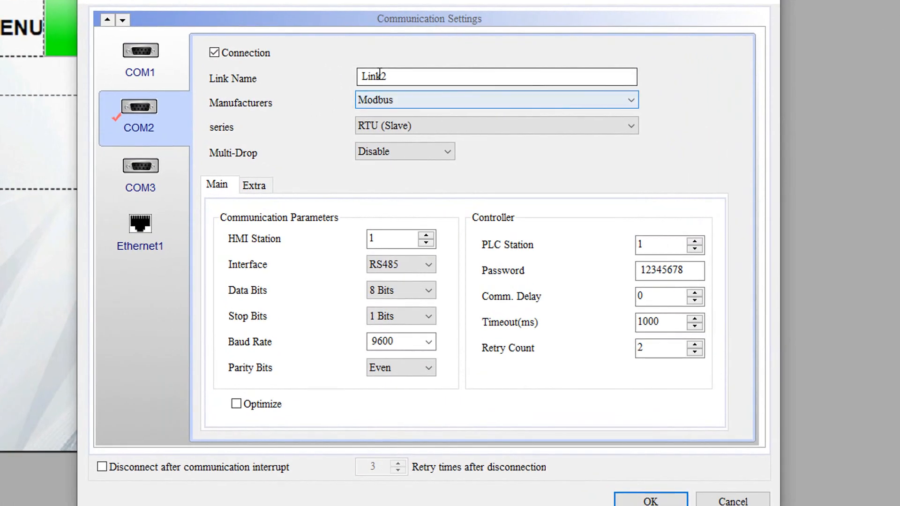
pyautogui.click(408, 76)
pyautogui.doubleClick(407, 76)
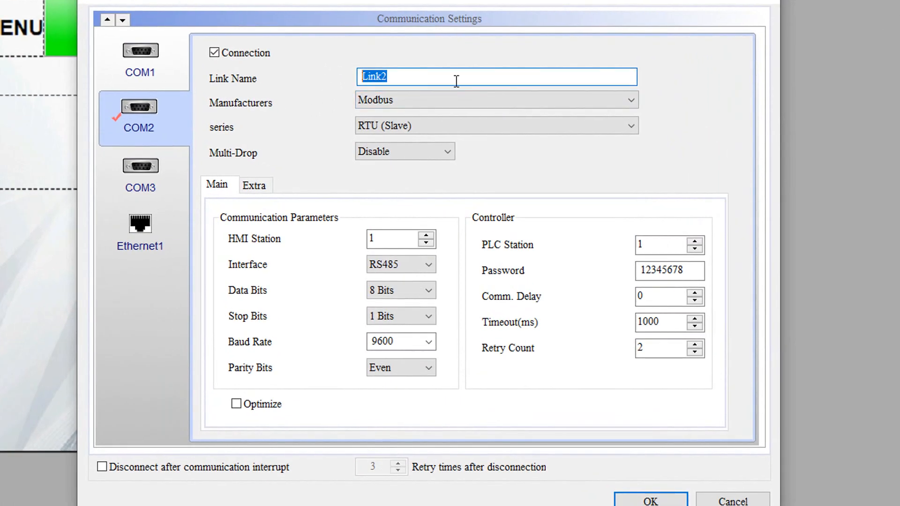
pyautogui.click(427, 76)
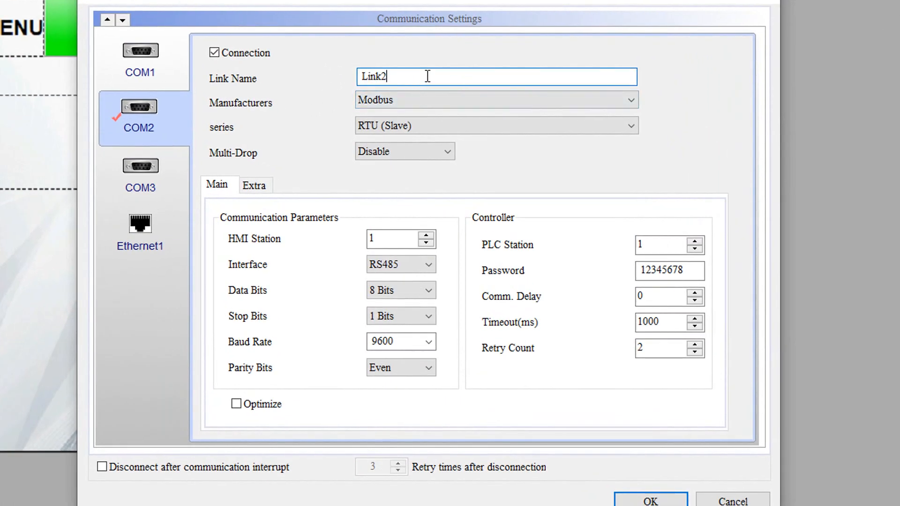
pyautogui.click(395, 100)
pyautogui.click(395, 100)
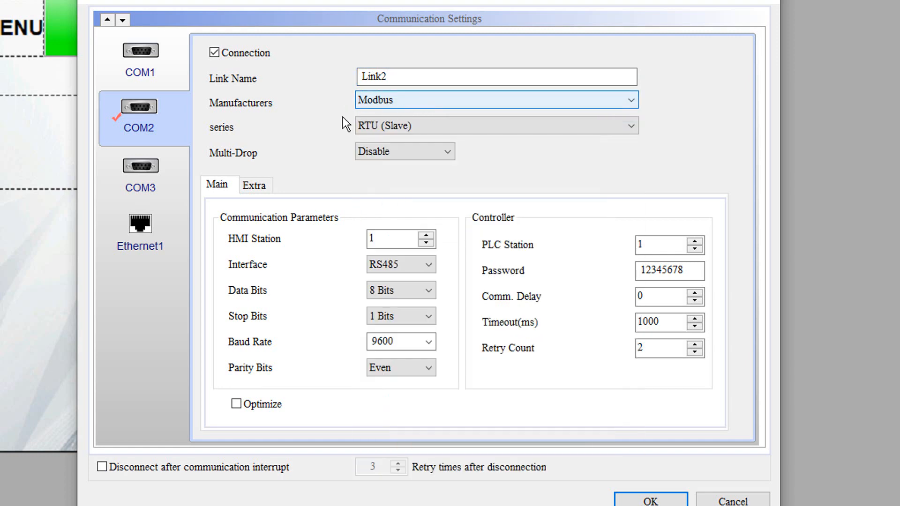
pyautogui.click(412, 126)
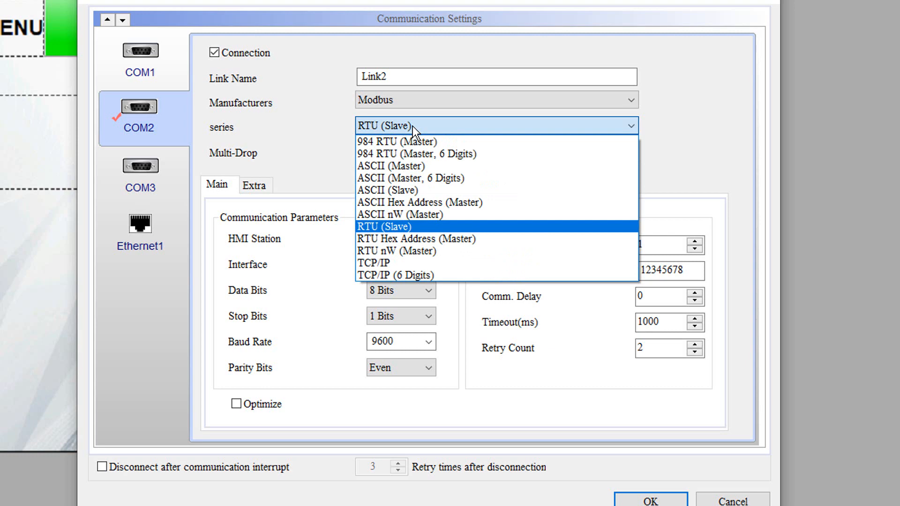
pyautogui.click(383, 226)
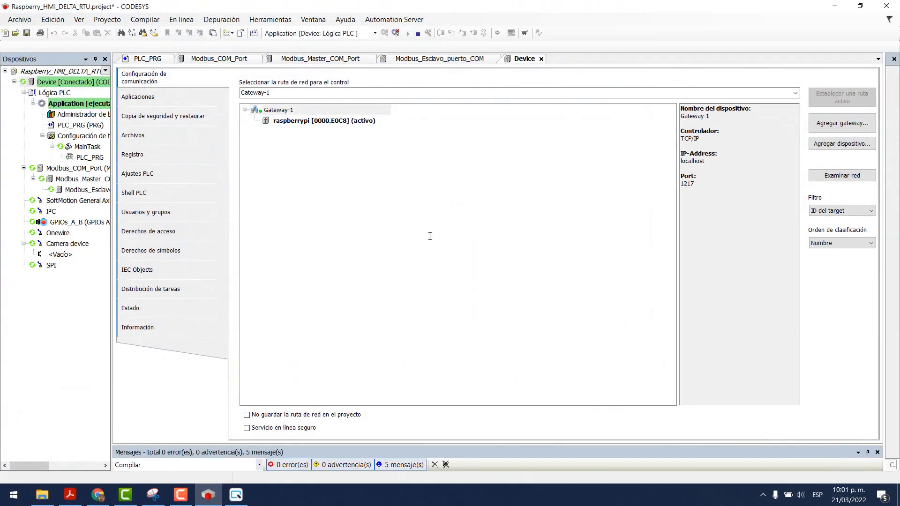
# Step: Switch to CODESYS and review the Modbus slave's channels and general settings, and the Modbus_COM_Port settings
pyautogui.doubleClick(77, 188)
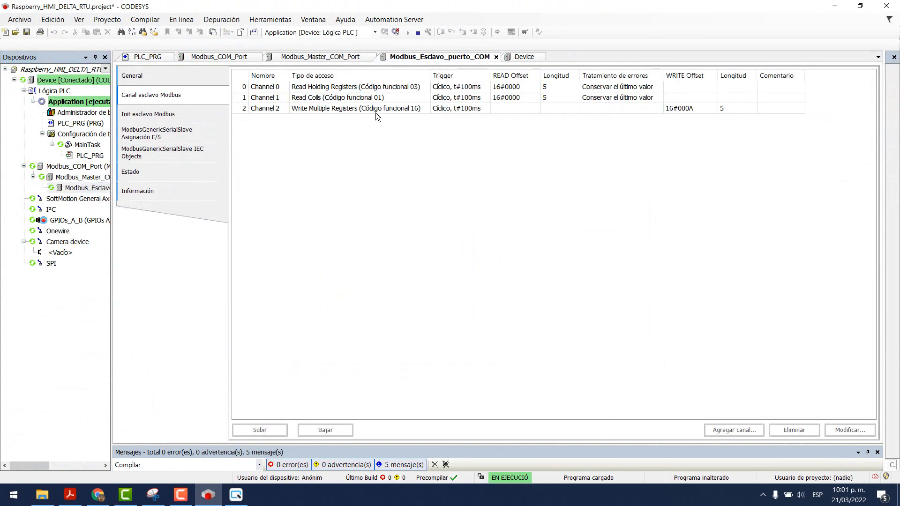
pyautogui.click(169, 78)
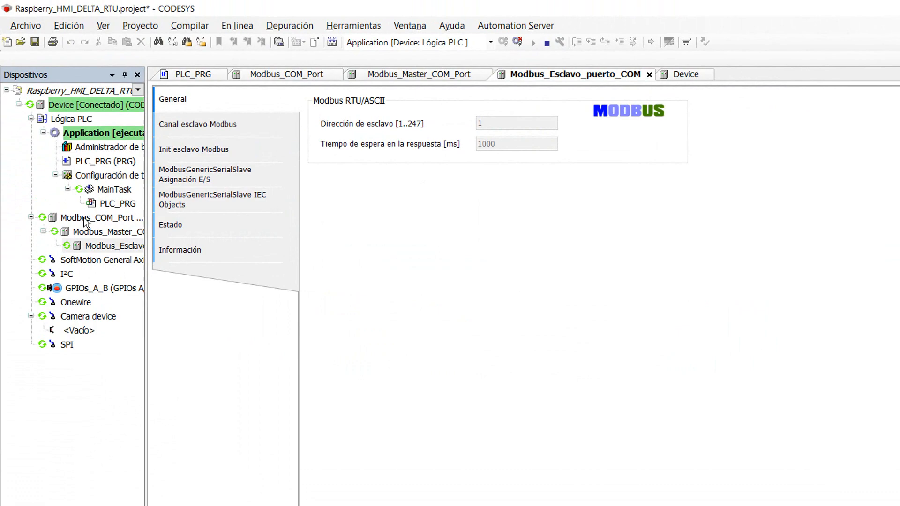
pyautogui.doubleClick(74, 165)
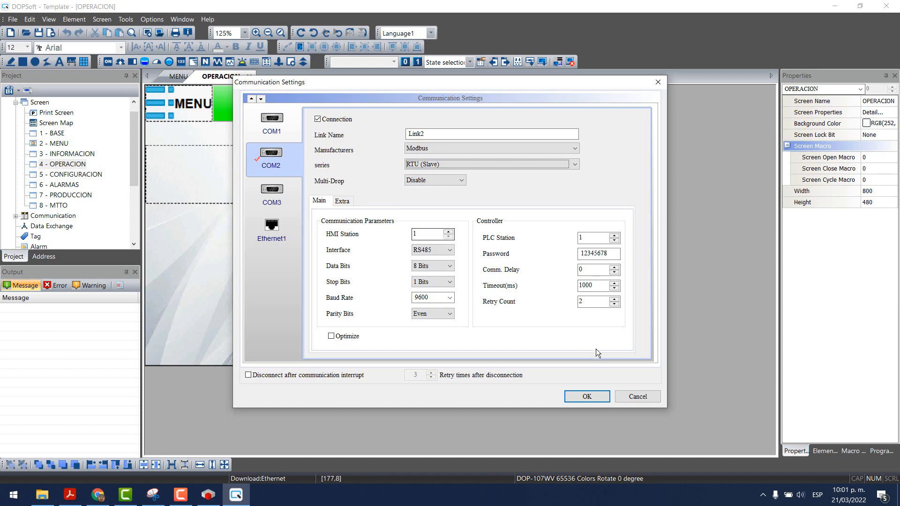
# Step: Back in DOPSoft, confirm the communication settings and move the OPERACIÓN title up directly beneath the green MODO AUTOMÁTICO banner
pyautogui.click(581, 397)
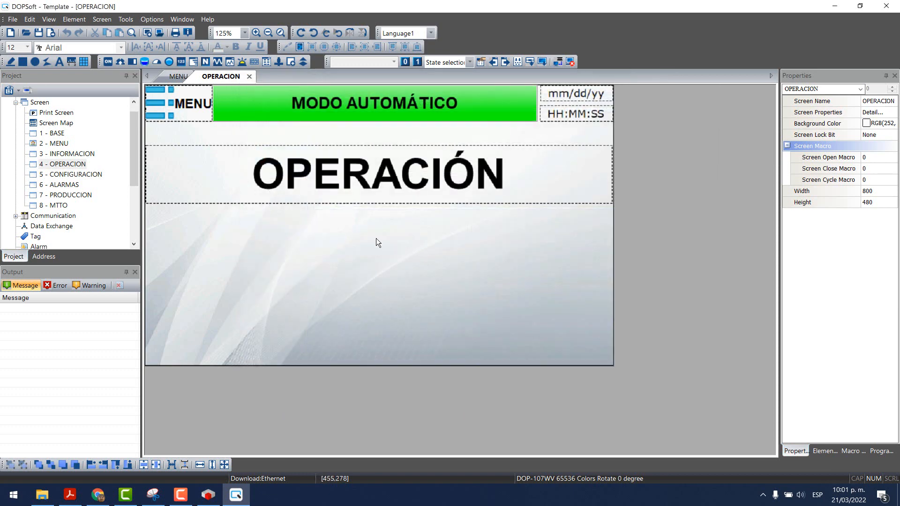
pyautogui.click(417, 188)
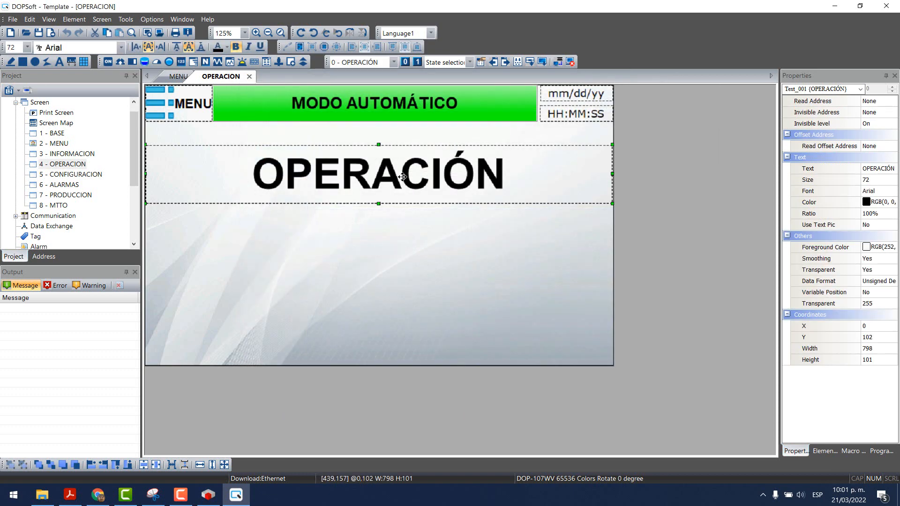
pyautogui.moveTo(402, 177); pyautogui.dragTo(403, 153)
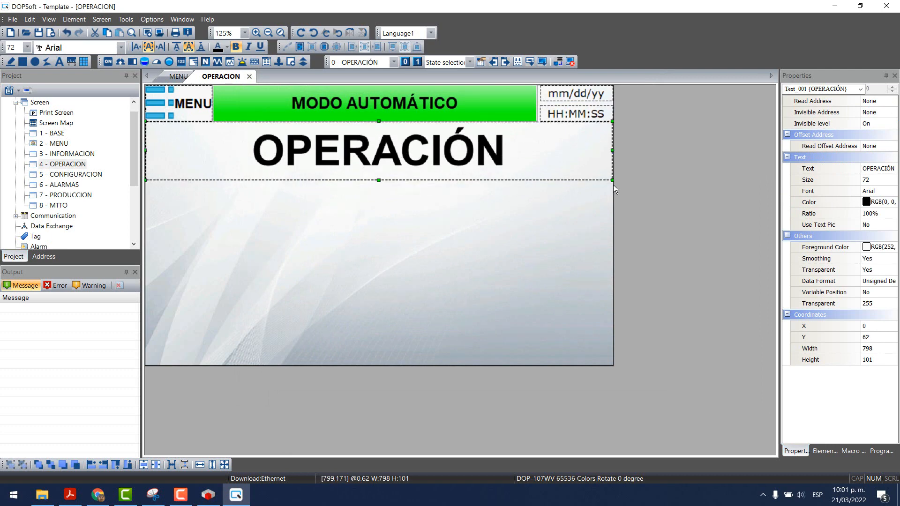
pyautogui.click(410, 181)
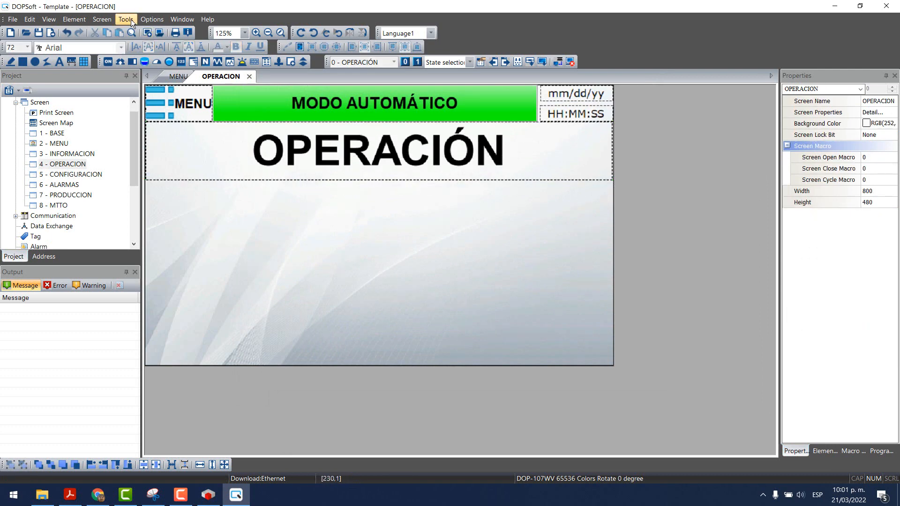
# Step: Add a Maintained button about 108 × 58 below the OPERACIÓN title, near the HMI screen's left edge
pyautogui.click(70, 19)
pyautogui.moveTo(86, 30)
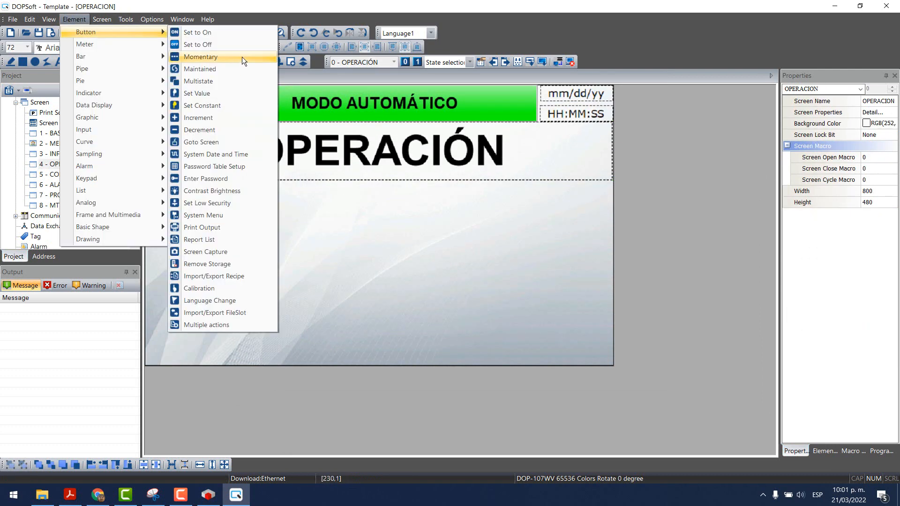
pyautogui.click(201, 68)
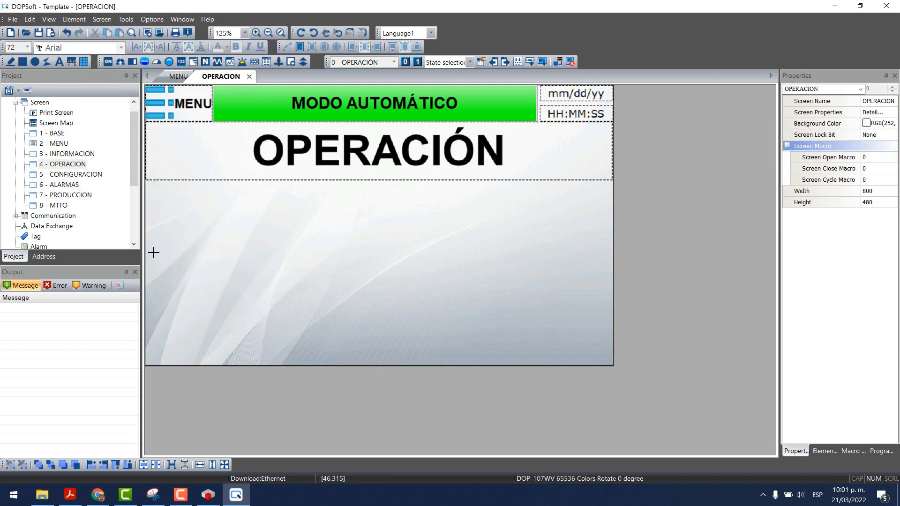
pyautogui.moveTo(158, 194); pyautogui.dragTo(220, 228)
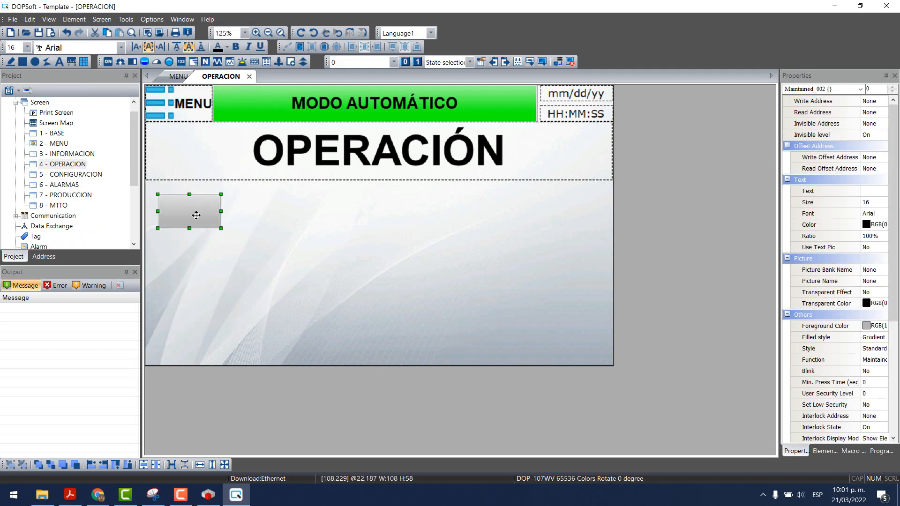
pyautogui.doubleClick(196, 214)
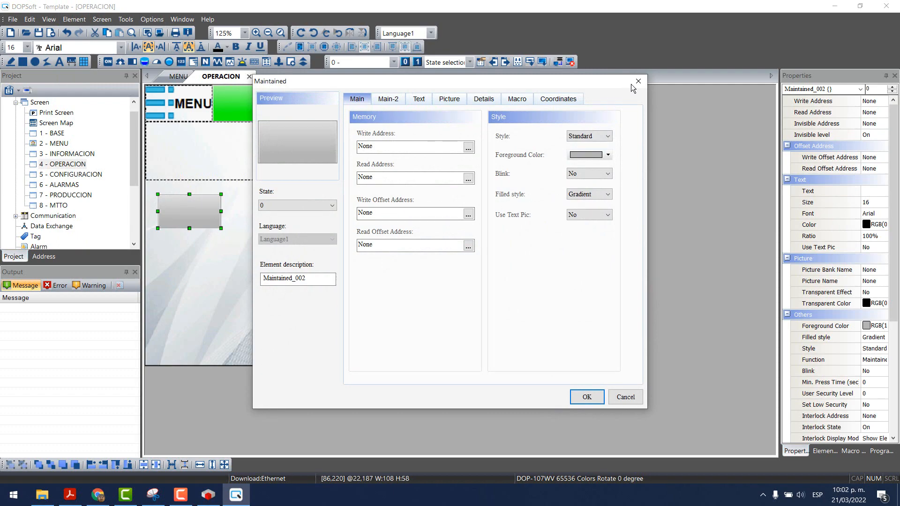
pyautogui.click(633, 80)
pyautogui.click(232, 320)
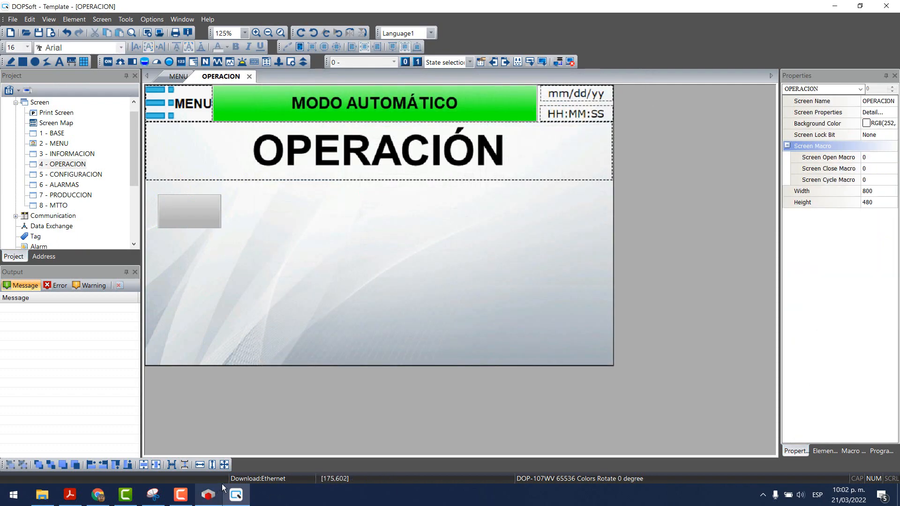
# Step: Switch to HMI_DELTA_MODBUS.pdf in Adobe Acrobat Reader and examine the register and contact address ranges for Modbus RTU / ASCII (Slave)
pyautogui.click(70, 494)
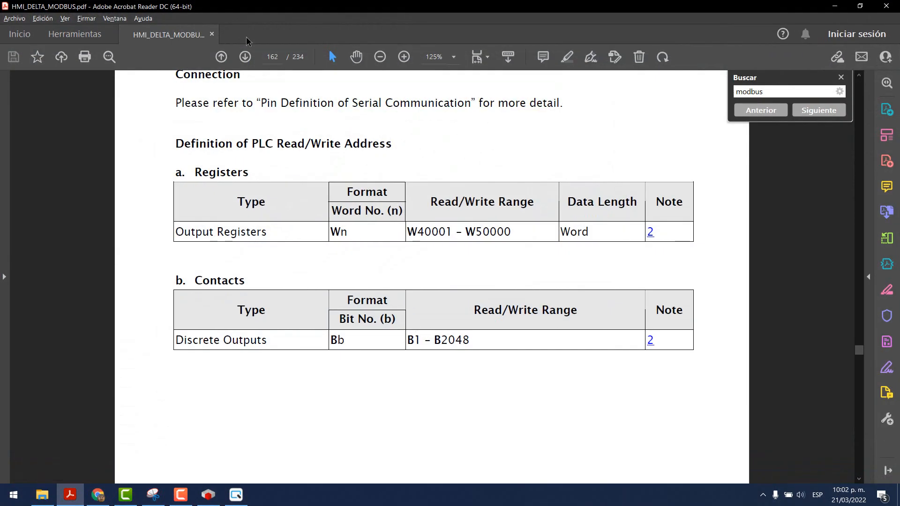
pyautogui.scroll(5, 445, 278)
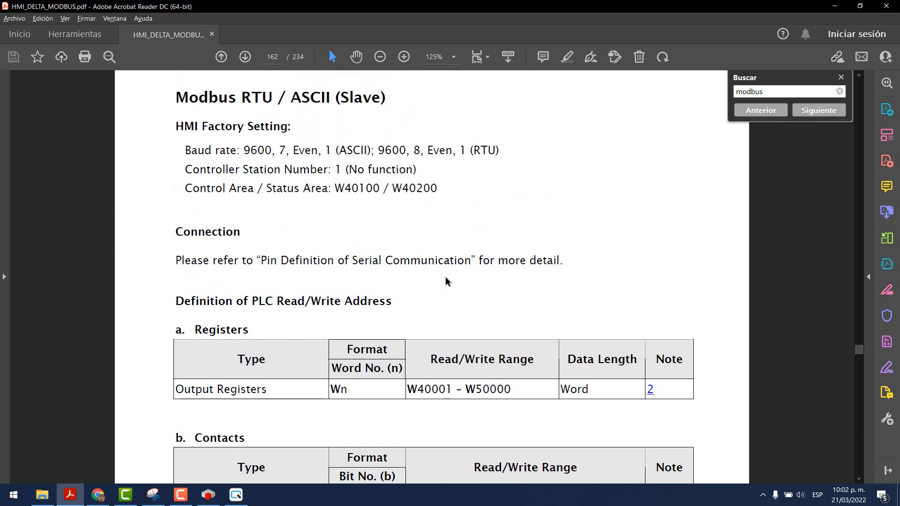
pyautogui.scroll(-1, 445, 281)
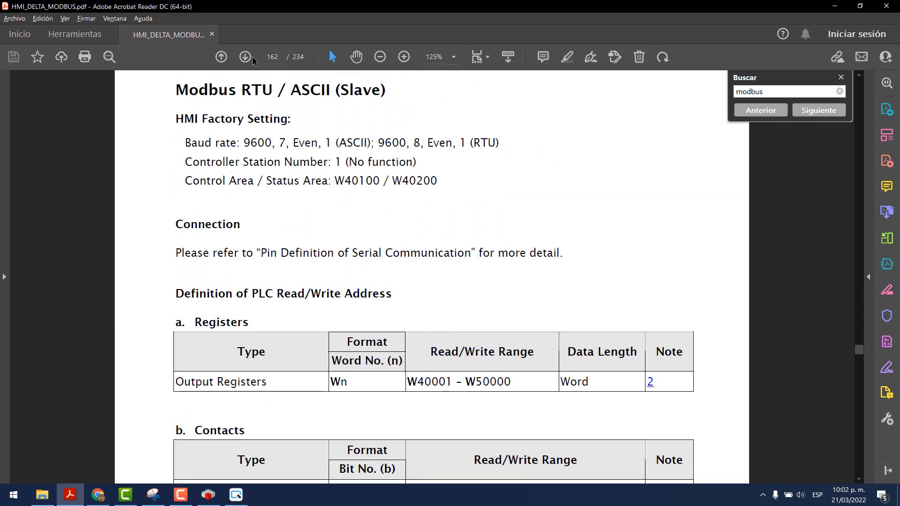
pyautogui.moveTo(176, 91); pyautogui.dragTo(385, 91)
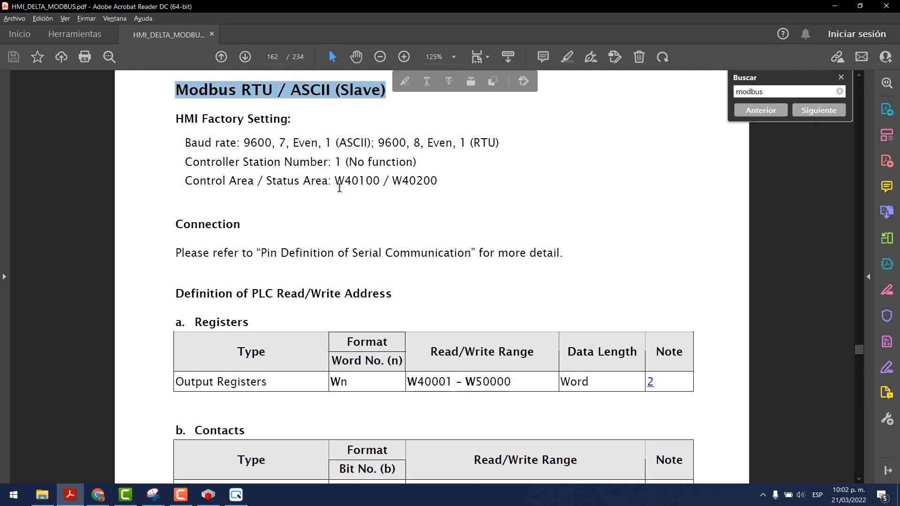
pyautogui.scroll(-2, 338, 187)
pyautogui.scroll(-3, 339, 187)
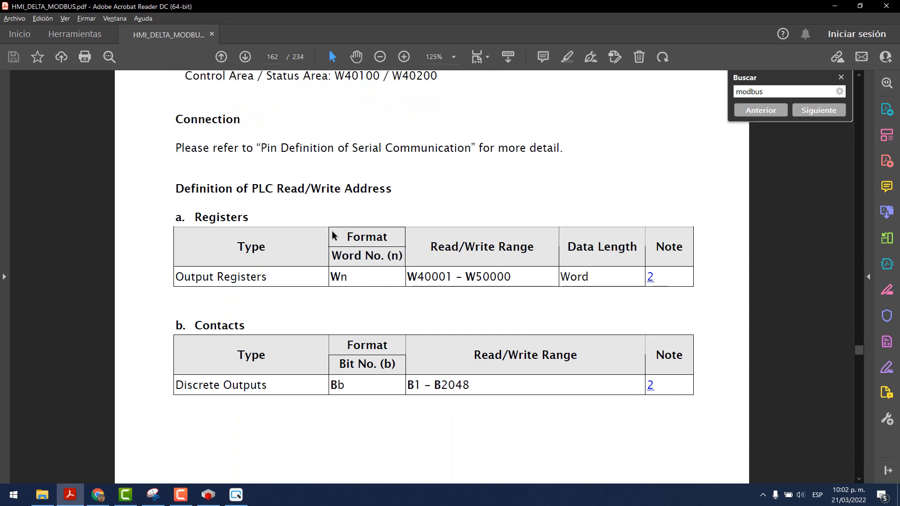
pyautogui.scroll(-2, 421, 240)
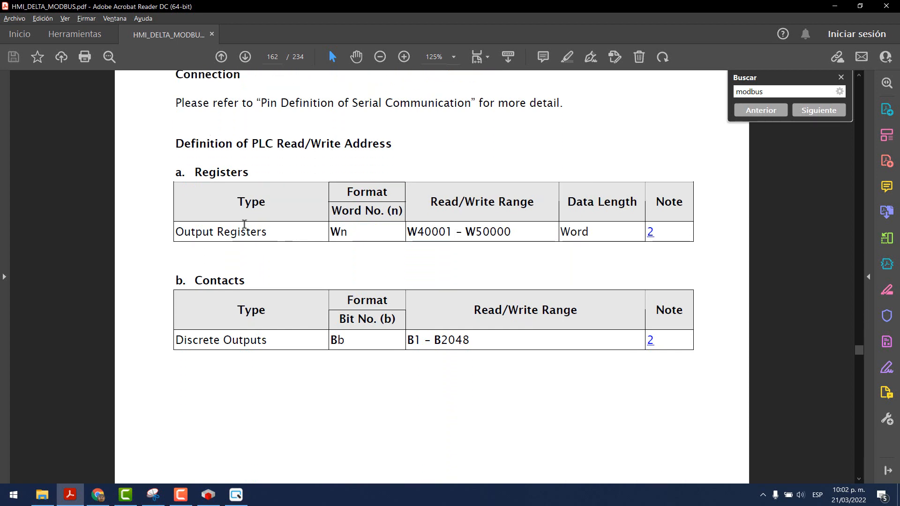
pyautogui.moveTo(178, 234); pyautogui.dragTo(281, 233)
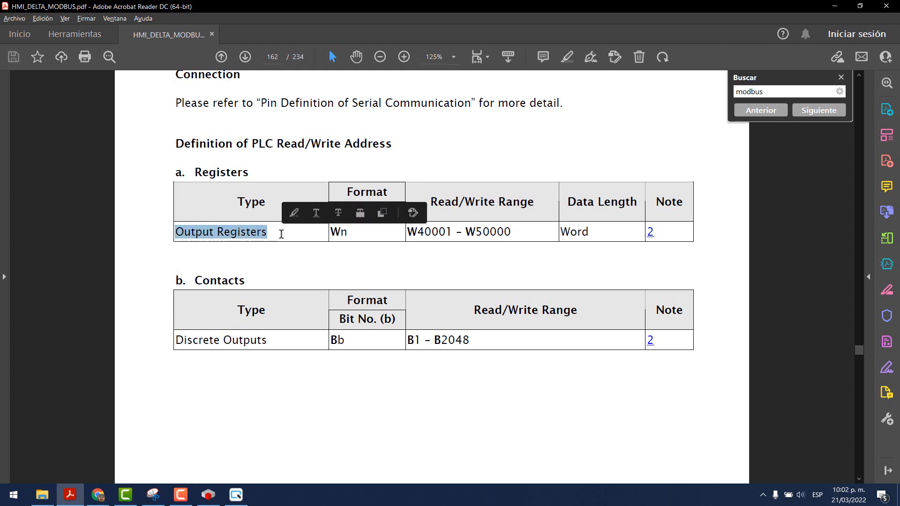
pyautogui.moveTo(173, 343); pyautogui.dragTo(267, 342)
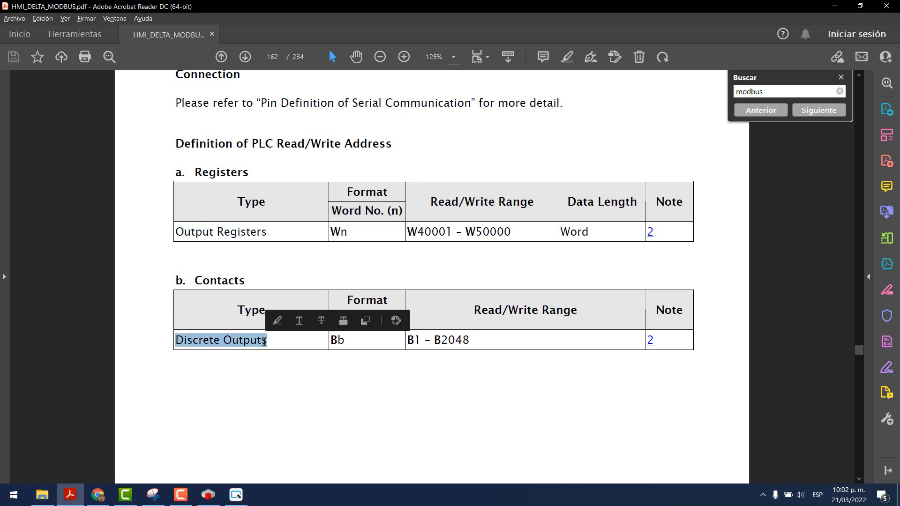
pyautogui.click(452, 214)
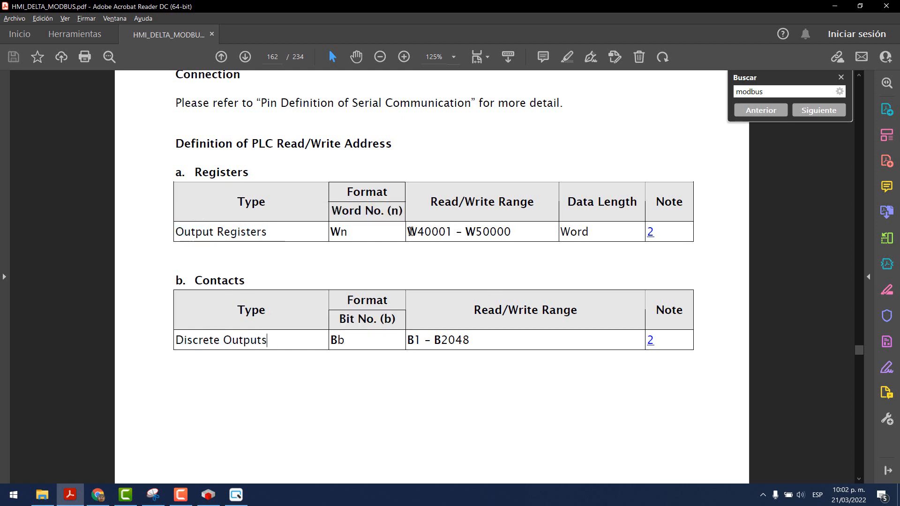
pyautogui.moveTo(408, 232); pyautogui.dragTo(453, 231)
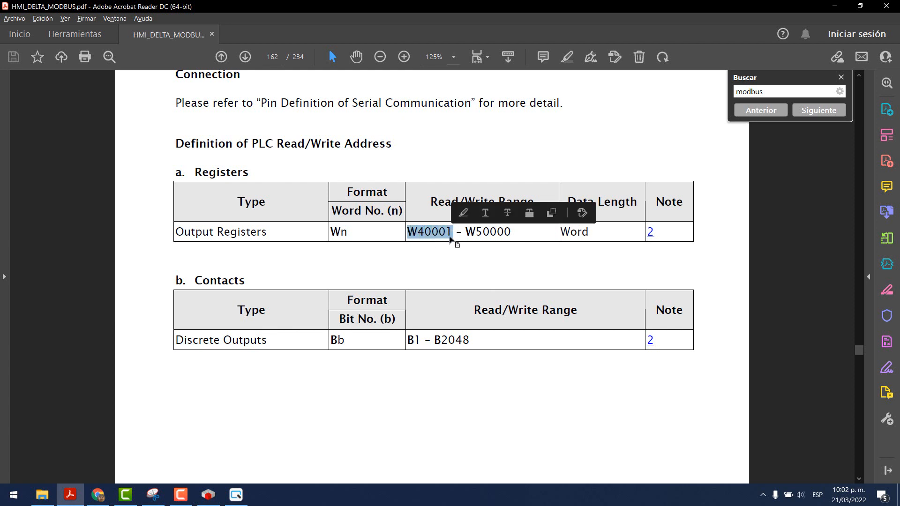
# Step: Examine the upper end of the output register range and the discrete outputs' read/write range in the manual, comparing with the button in DOPSoft
pyautogui.click(520, 259)
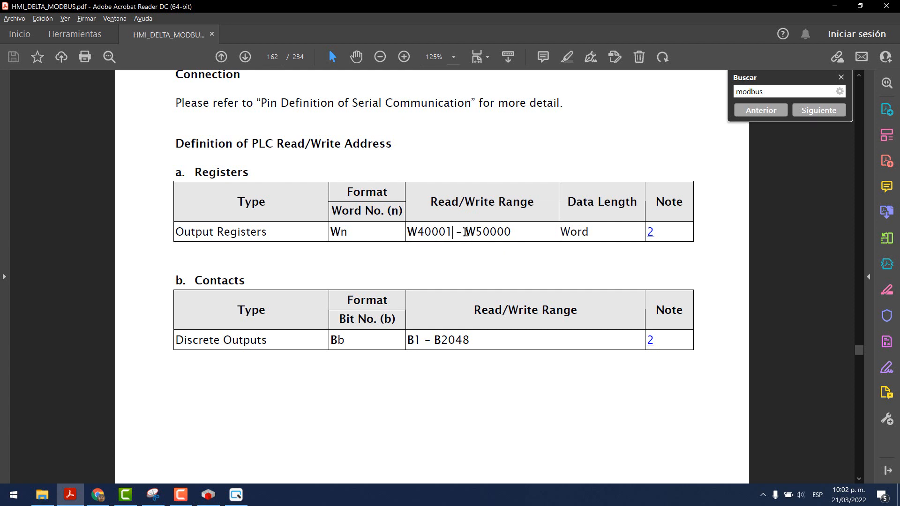
pyautogui.moveTo(465, 231); pyautogui.dragTo(515, 234)
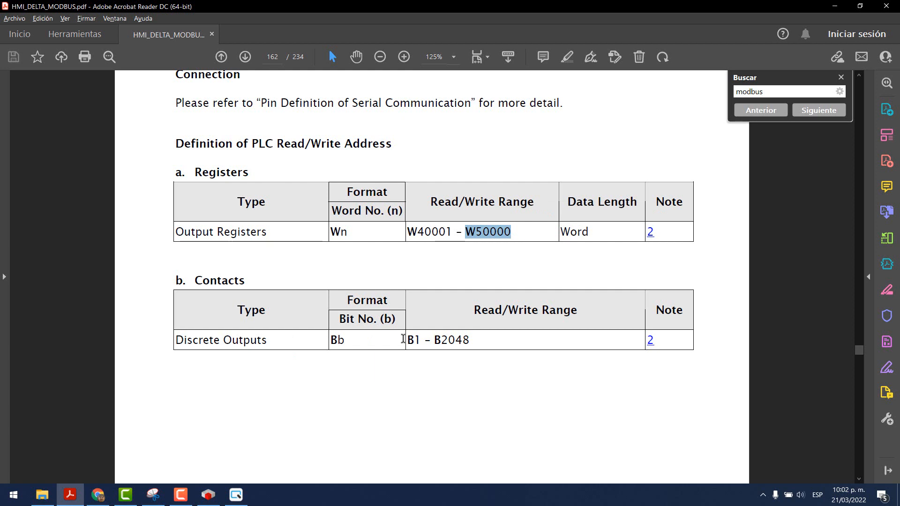
pyautogui.moveTo(409, 343); pyautogui.dragTo(478, 340)
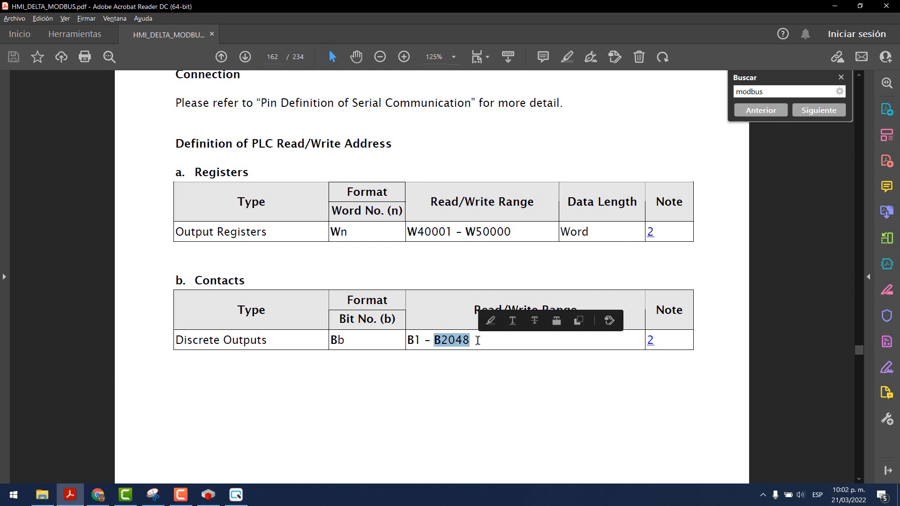
pyautogui.click(500, 364)
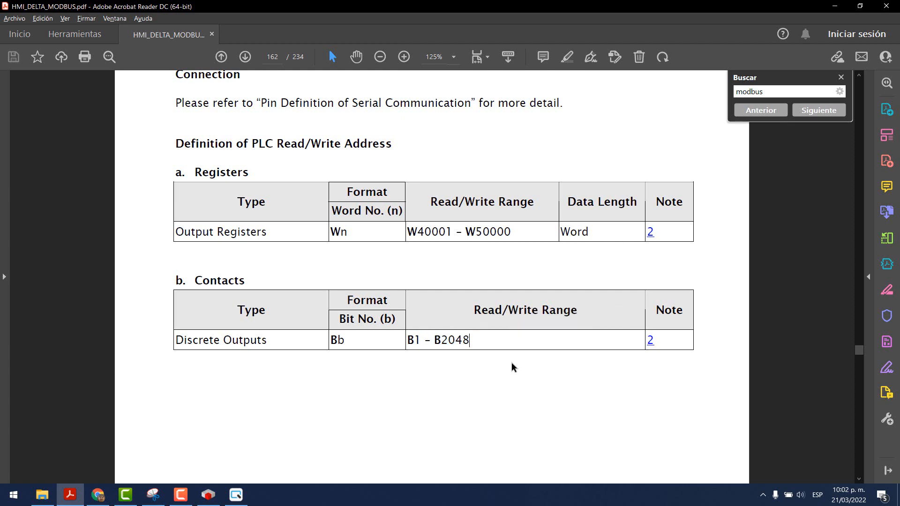
pyautogui.hotkey('alt', 'Tab')
pyautogui.click(189, 220)
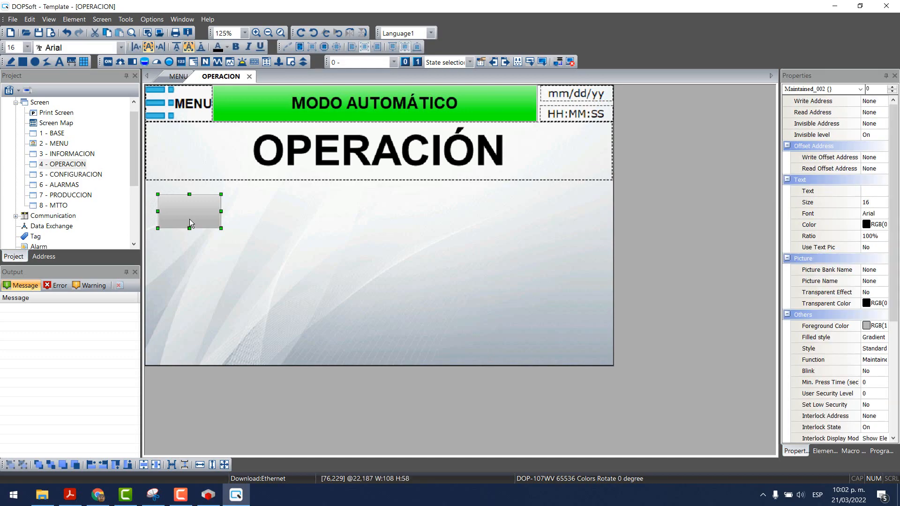
pyautogui.hotkey('alt', 'Tab')
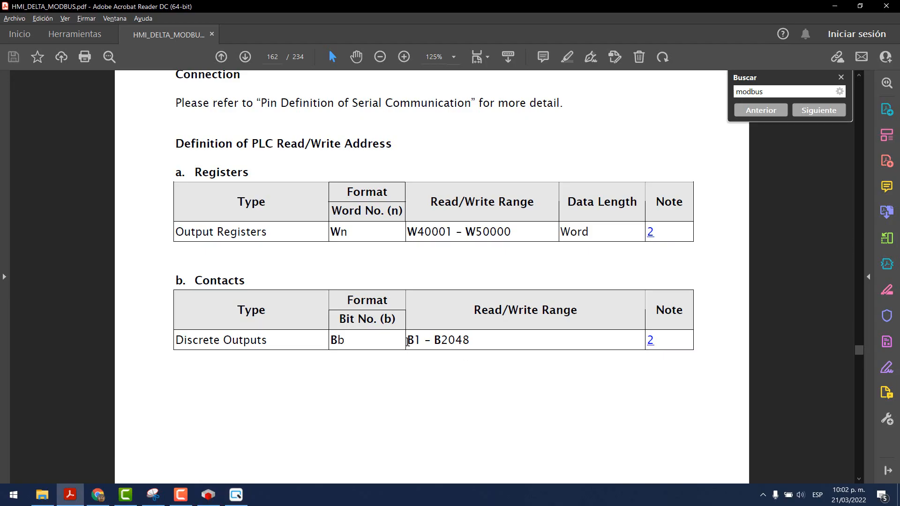
pyautogui.moveTo(407, 341); pyautogui.dragTo(473, 341)
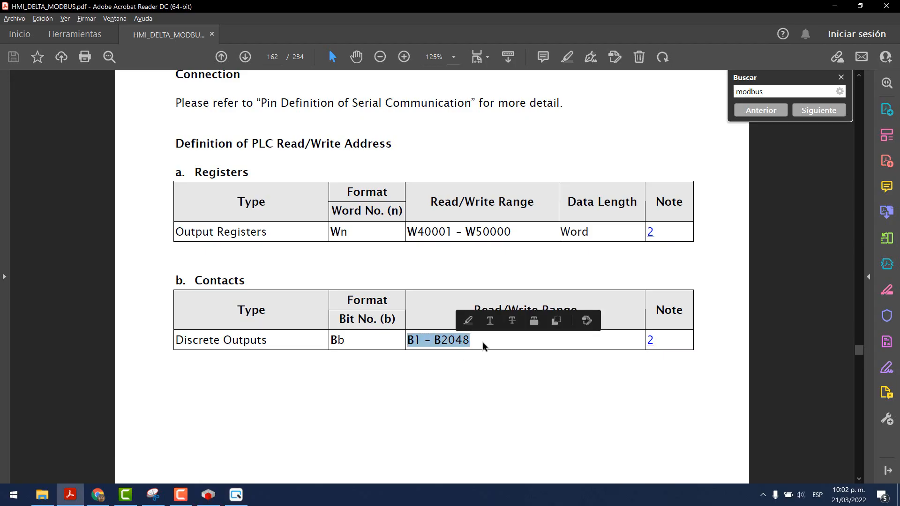
pyautogui.hotkey('ctrl', 'c')
# Step: In DOPSoft, set the Maintained button's write address to device B, address 1 on Link2, checking the bit format in the manual
pyautogui.hotkey('alt', 'Tab')
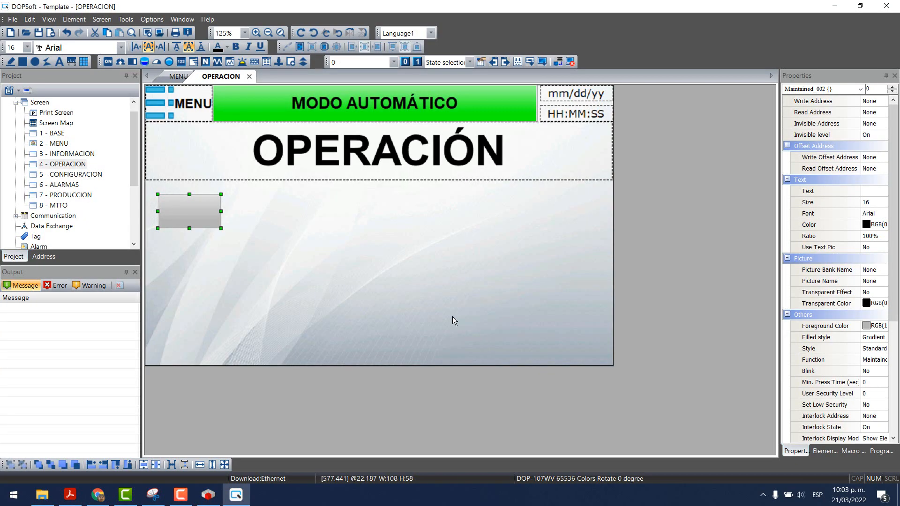
pyautogui.doubleClick(202, 210)
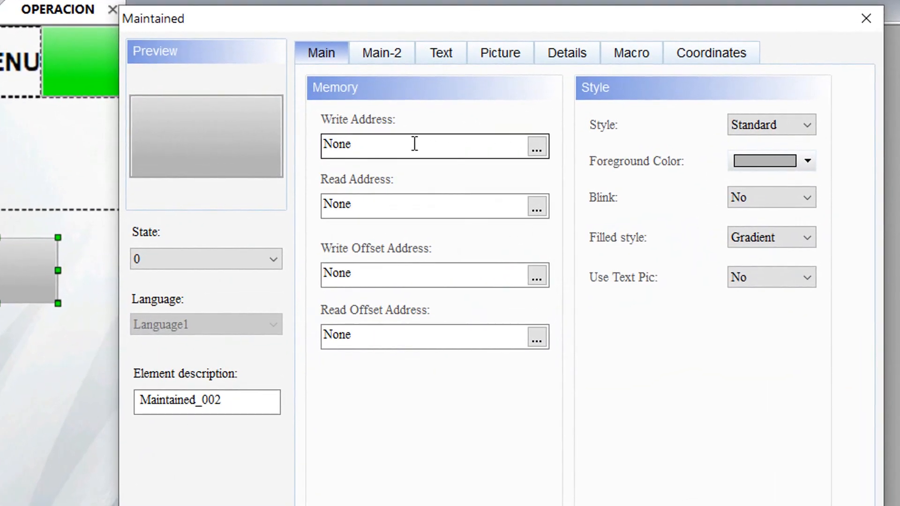
pyautogui.click(536, 149)
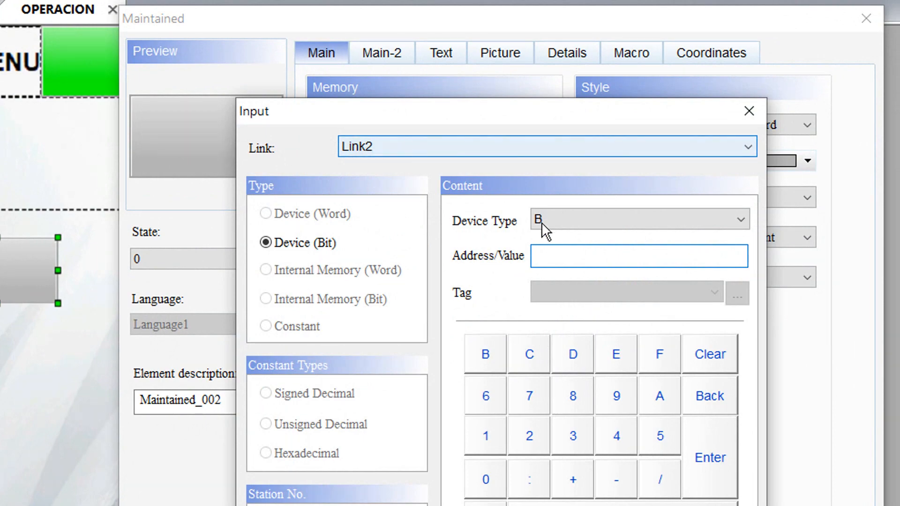
pyautogui.click(557, 219)
pyautogui.click(556, 226)
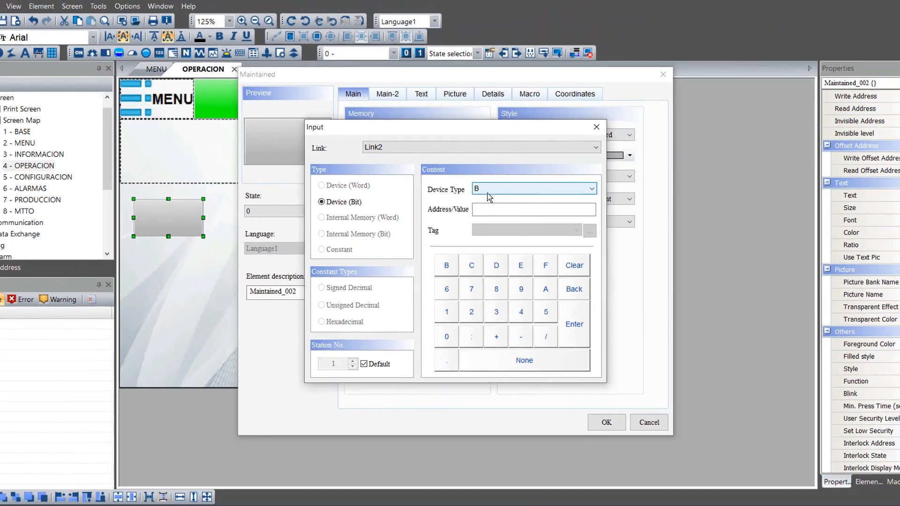
pyautogui.hotkey('alt', 'Tab')
pyautogui.click(343, 341)
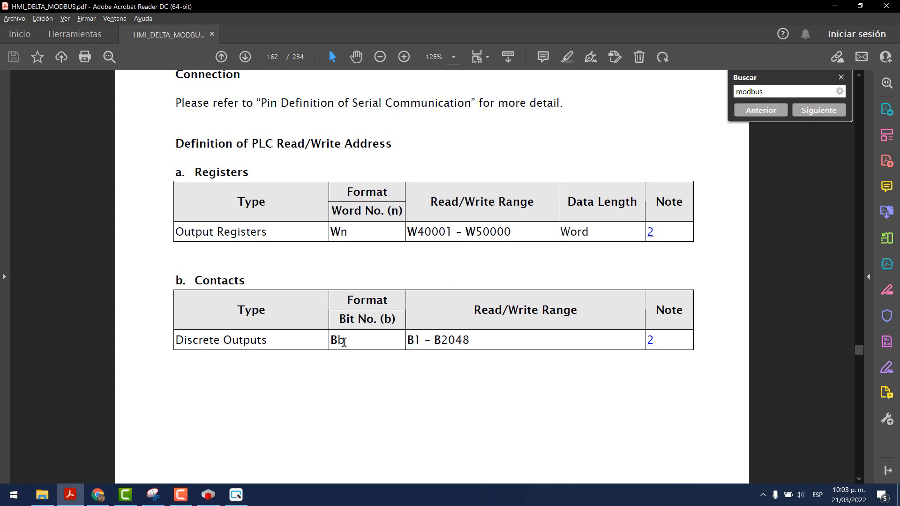
pyautogui.hotkey('alt', 'Tab')
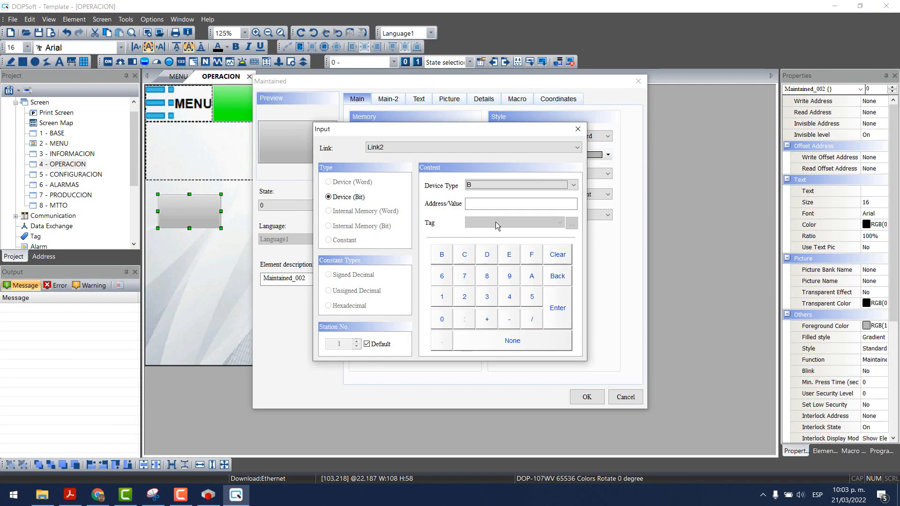
pyautogui.click(479, 204)
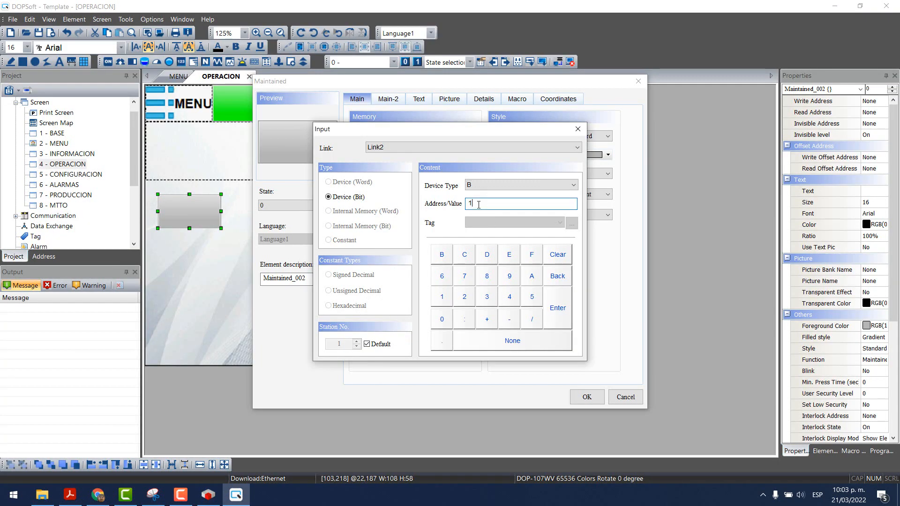
pyautogui.click(563, 316)
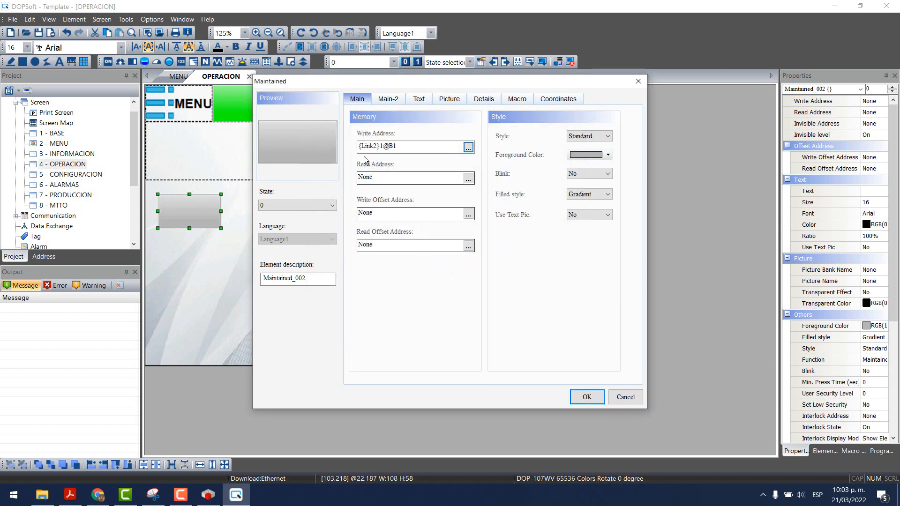
# Step: Copy the button's write address {Link2}1@B1 into its read address
pyautogui.rightClick(376, 152)
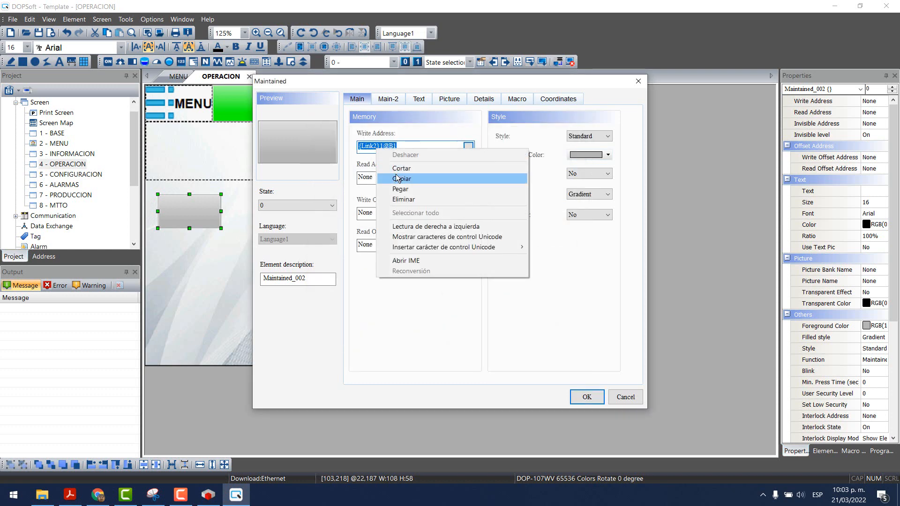
pyautogui.click(381, 178)
pyautogui.press('Tab')
pyautogui.hotkey('ctrl', 'v')
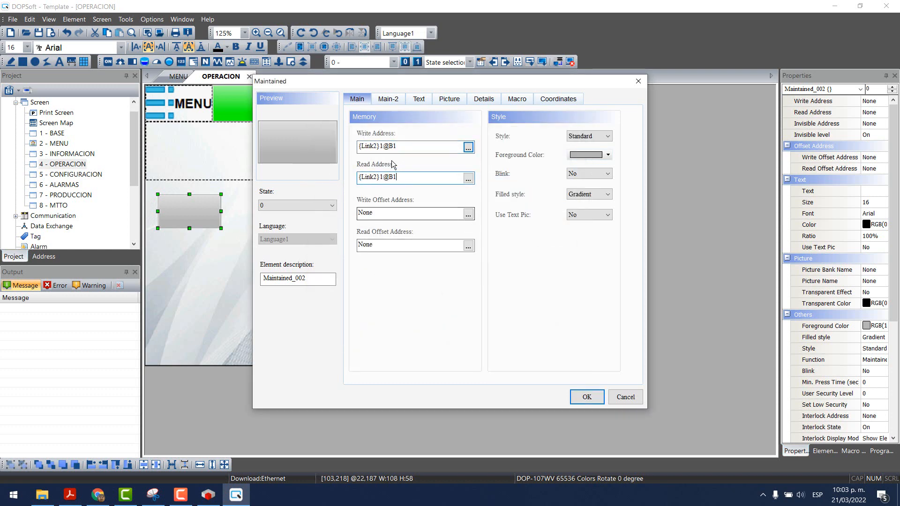
# Step: Set the Maintained button's foreground color to black for state 0
pyautogui.click(303, 207)
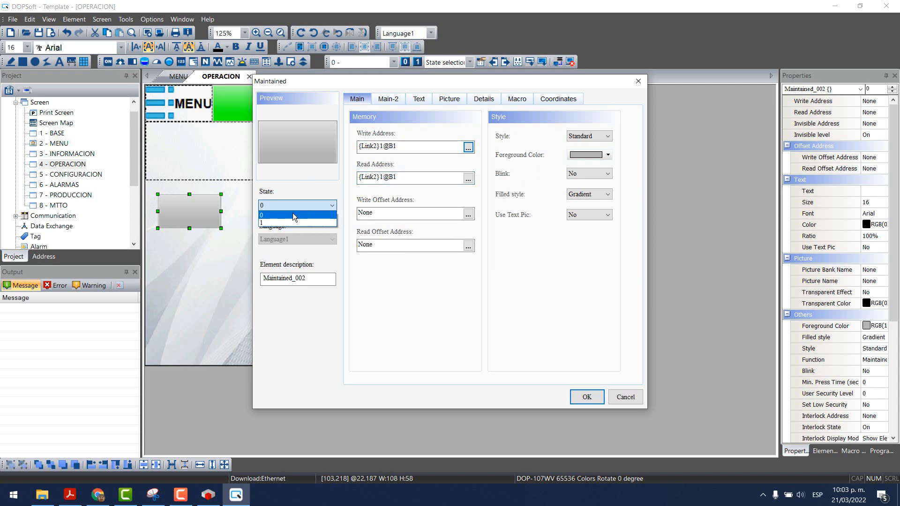
pyautogui.click(293, 212)
pyautogui.click(589, 156)
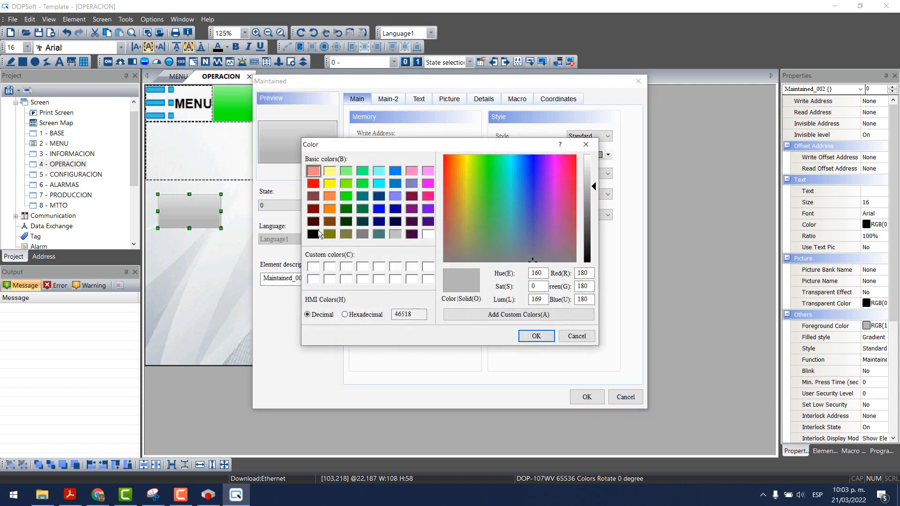
pyautogui.click(317, 234)
pyautogui.click(535, 336)
# Step: Set the button's foreground color to green for state 1 and confirm its properties
pyautogui.click(274, 207)
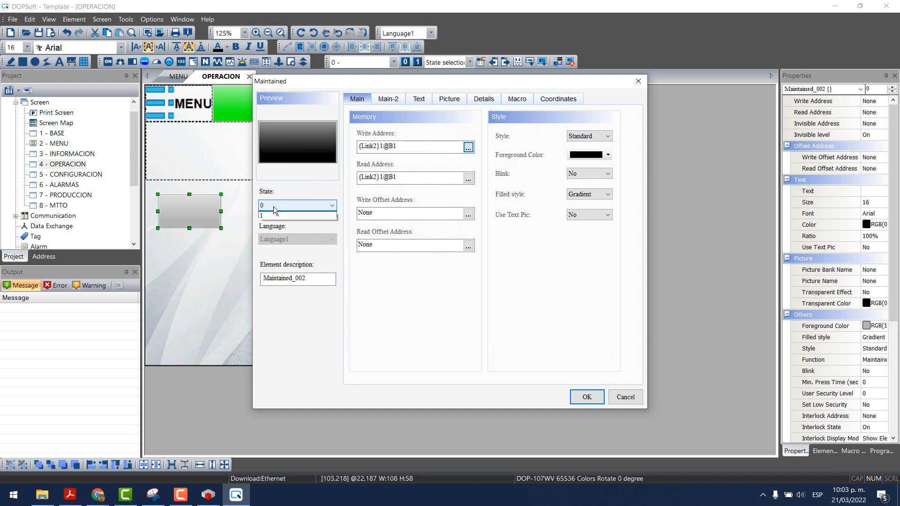
pyautogui.click(281, 216)
pyautogui.click(588, 155)
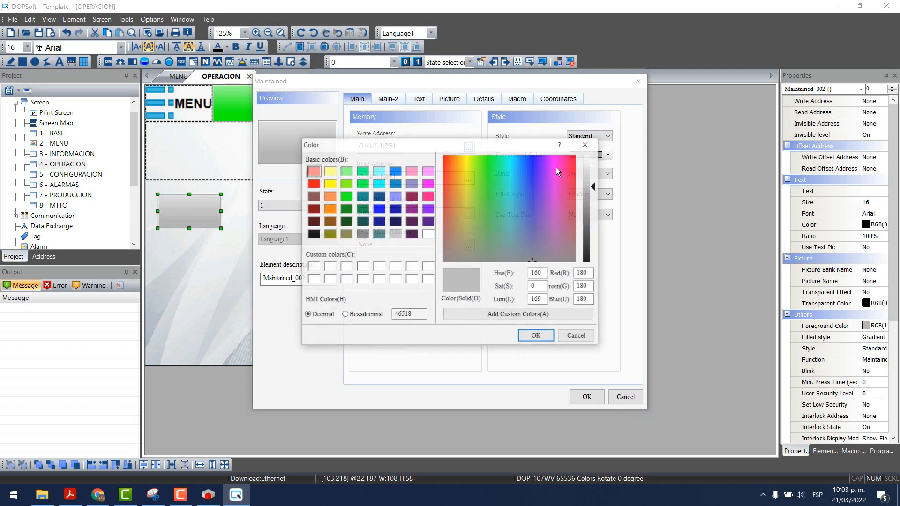
pyautogui.click(348, 197)
pyautogui.click(536, 336)
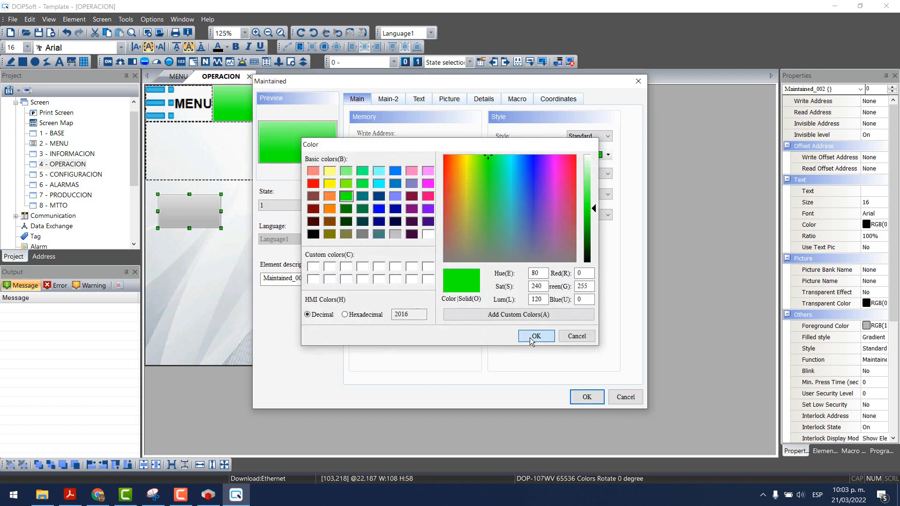
pyautogui.click(598, 398)
# Step: Duplicate the black Maintained button to make a column of four buttons beneath the OPERACIÓN title
pyautogui.moveTo(240, 238); pyautogui.dragTo(115, 178)
pyautogui.moveTo(207, 226); pyautogui.dragTo(188, 332)
pyautogui.hotkey('ctrl', 'c')
pyautogui.hotkey('ctrl', 'v')
pyautogui.hotkey('ctrl', 'c')
pyautogui.hotkey('ctrl', 'v')
pyautogui.click(153, 398)
# Step: Space the four black buttons evenly in the vertical direction and align them in one column
pyautogui.moveTo(152, 365); pyautogui.dragTo(247, 186)
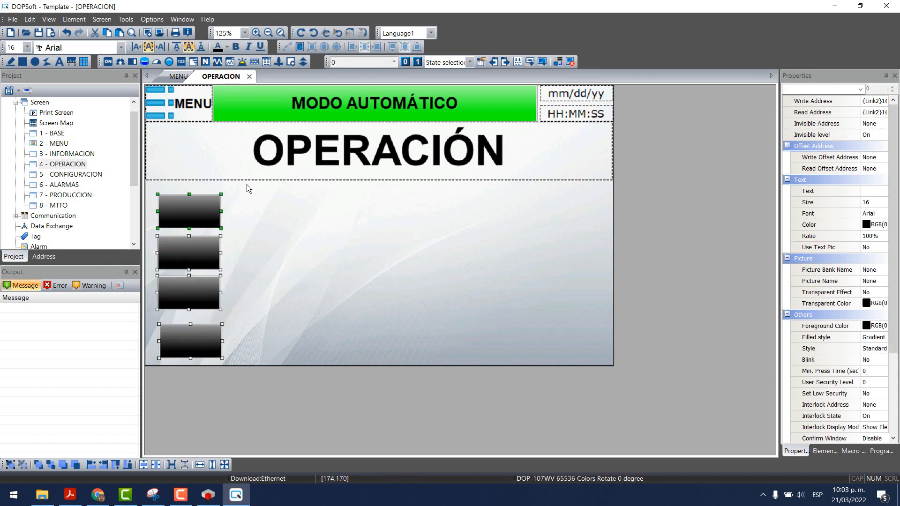
pyautogui.click(185, 465)
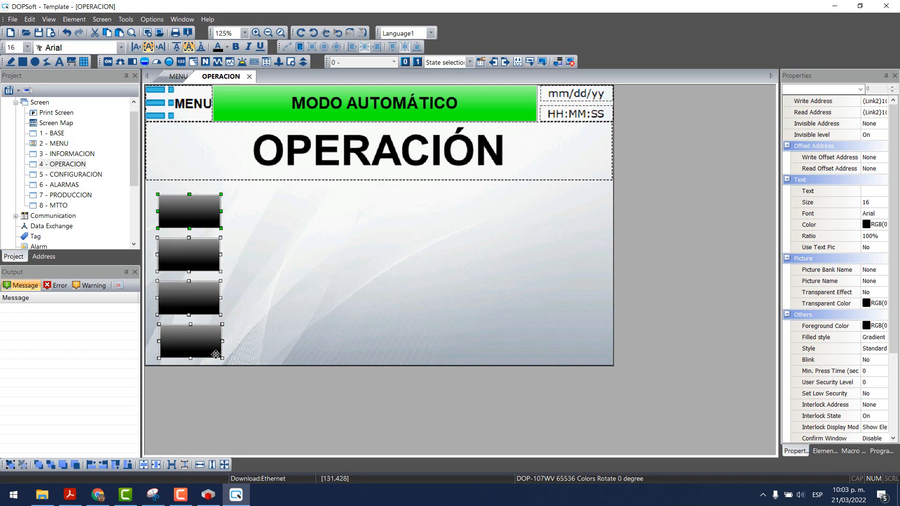
pyautogui.click(157, 464)
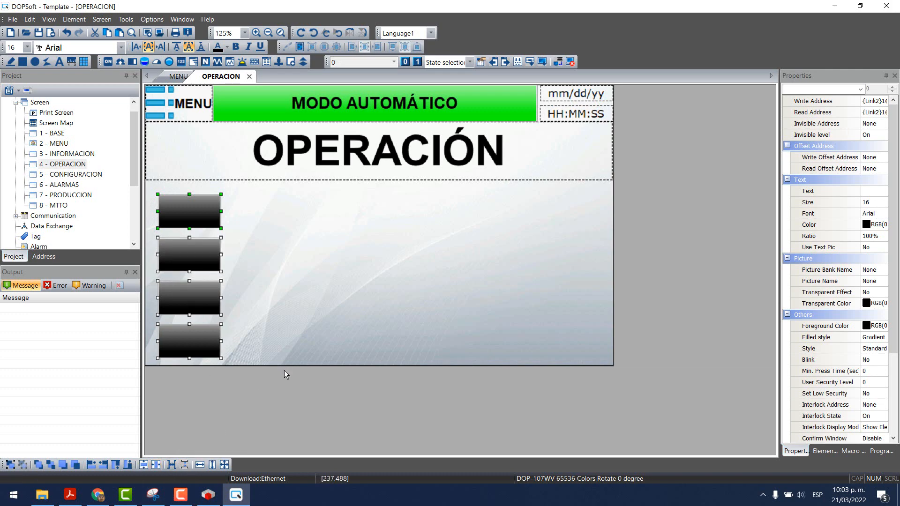
pyautogui.click(290, 392)
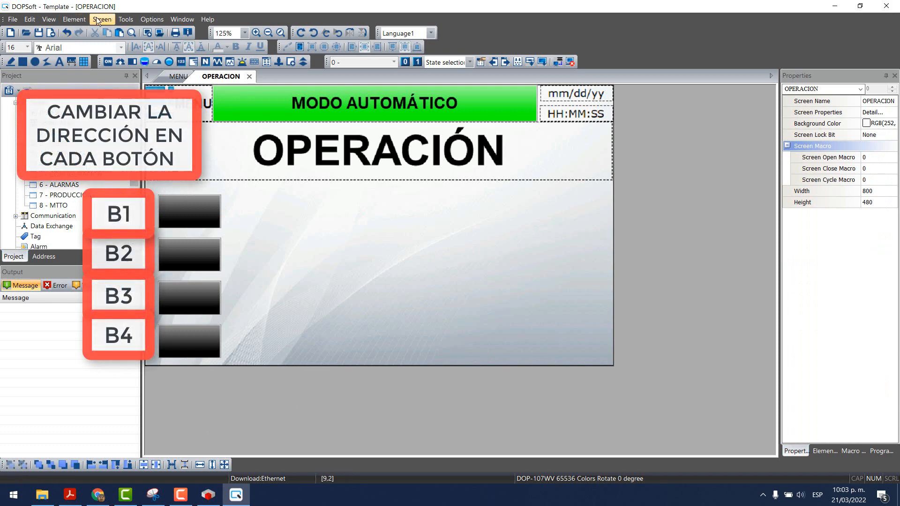
# Step: Add a Numeric Entry element about 123 × 57 beside the uppermost black button, below the OPERACIÓN title
pyautogui.click(81, 19)
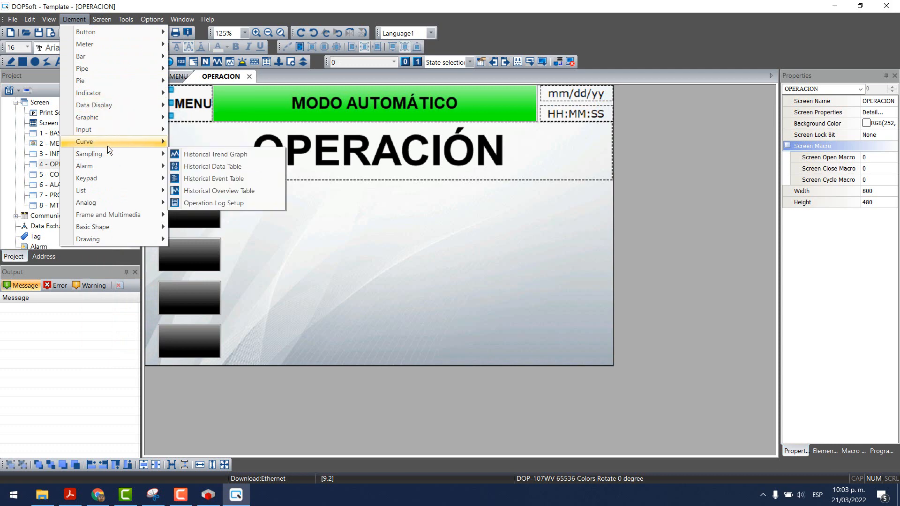
pyautogui.moveTo(105, 129)
pyautogui.click(190, 131)
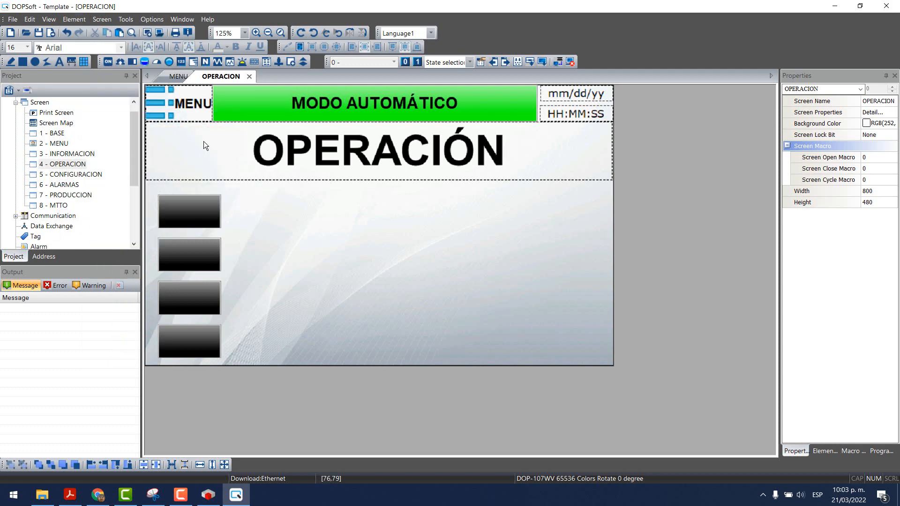
pyautogui.moveTo(260, 188); pyautogui.dragTo(333, 220)
# Step: Set the Numeric Entry's write address to device W, address 40001 on Link2, checking the first output register in the manual
pyautogui.doubleClick(304, 201)
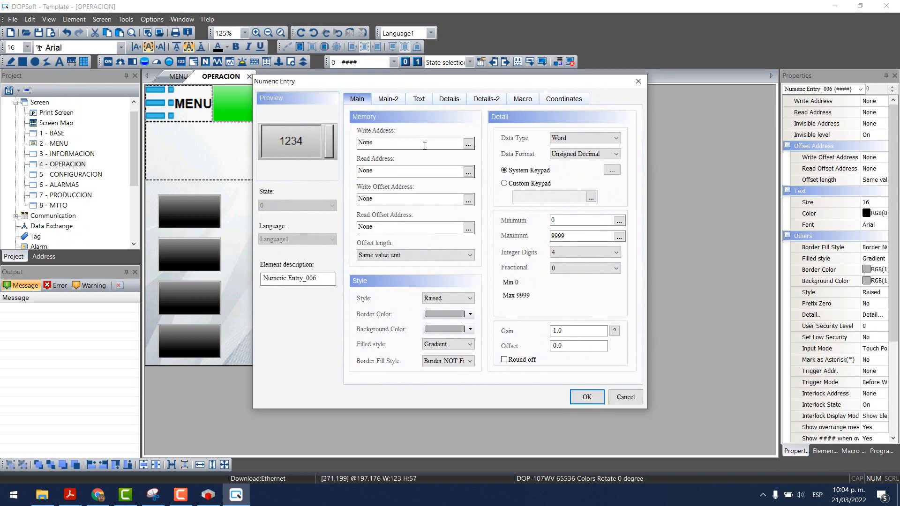
pyautogui.hotkey('alt', 'Tab')
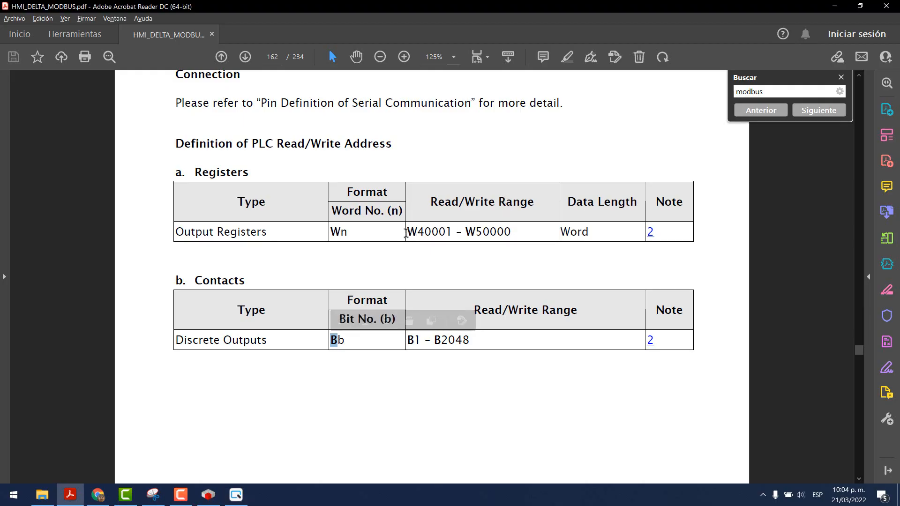
pyautogui.moveTo(407, 232); pyautogui.dragTo(457, 229)
pyautogui.hotkey('alt', 'Tab')
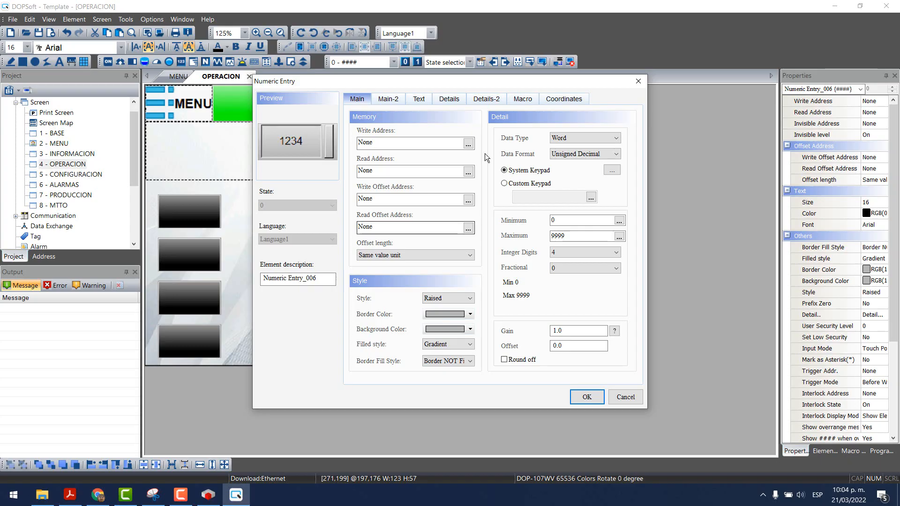
pyautogui.click(379, 143)
pyautogui.click(468, 143)
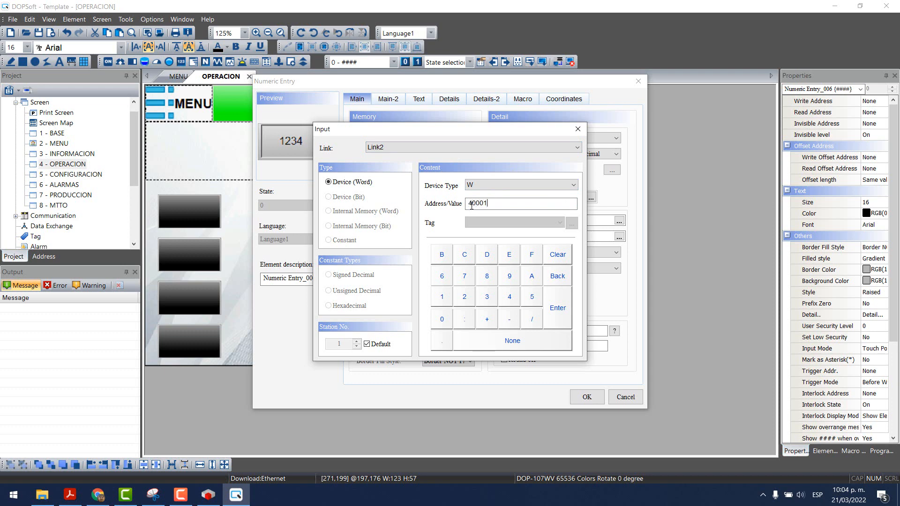
pyautogui.click(562, 307)
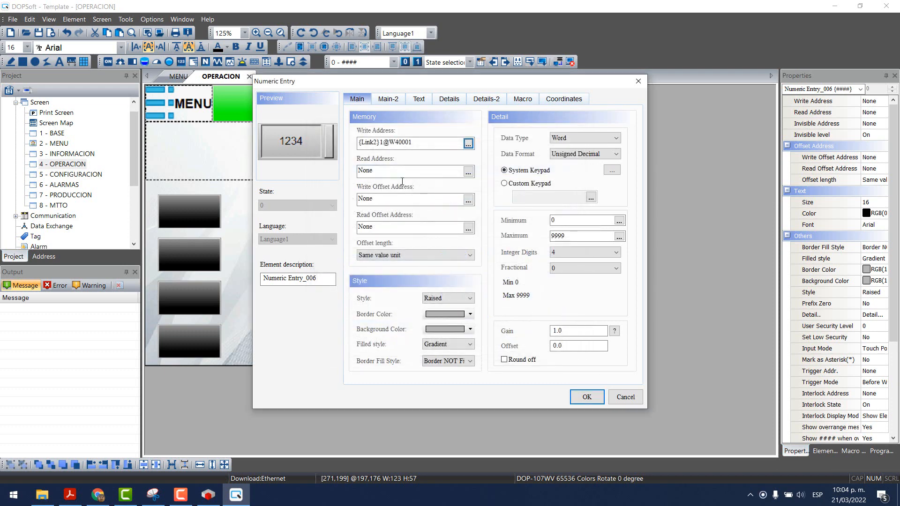
# Step: Copy the Numeric Entry's write address {Link2}1@W40001 into its read address
pyautogui.moveTo(421, 144); pyautogui.dragTo(319, 144)
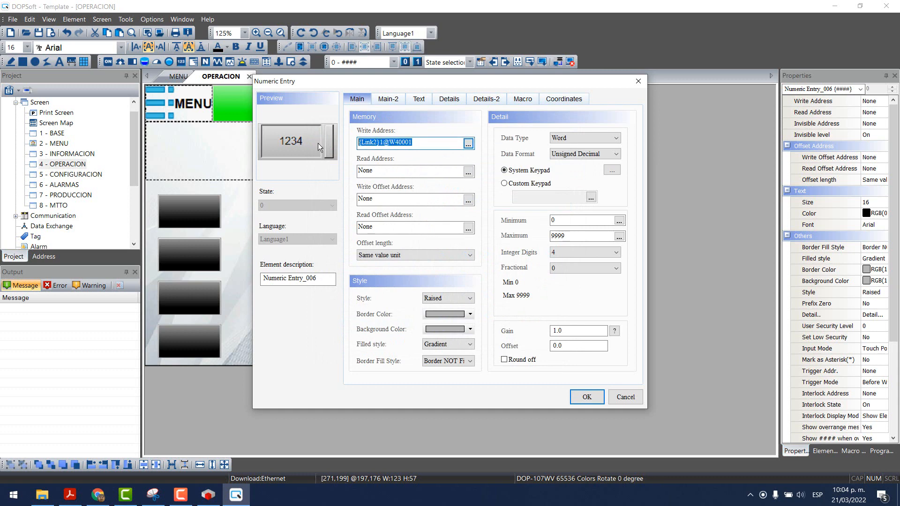
pyautogui.hotkey('ctrl', 'c')
pyautogui.doubleClick(388, 168)
pyautogui.hotkey('ctrl', 'v')
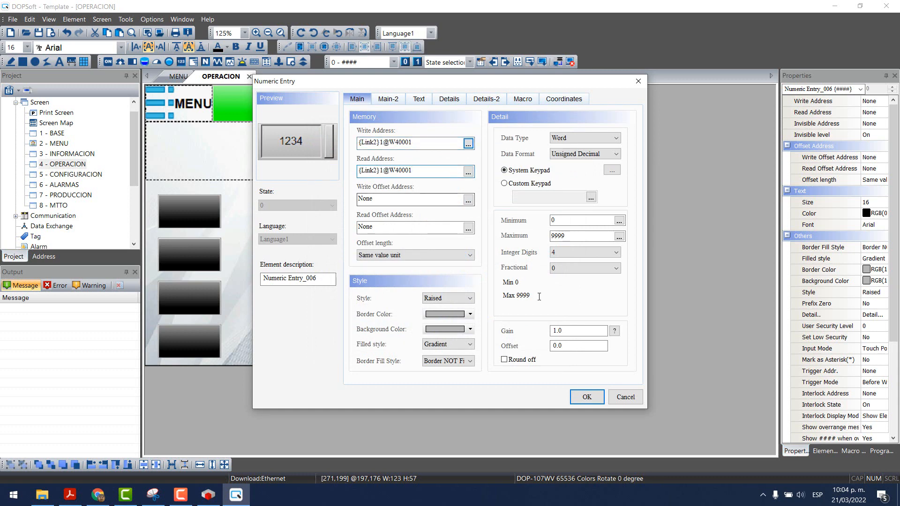
# Step: Confirm the Numeric Entry's addresses, shrink it to about 123 × 42, and paste a copy directly below it
pyautogui.click(585, 397)
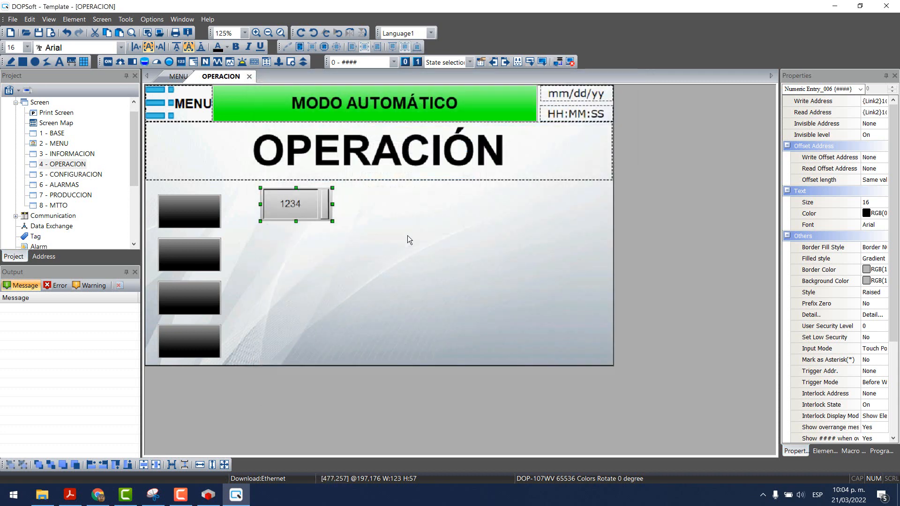
pyautogui.click(302, 212)
pyautogui.moveTo(297, 221); pyautogui.dragTo(319, 227)
pyautogui.hotkey('ctrl', 'v')
# Step: Switch to CODESYS and examine the channel list of the Modbus slave on the COM port
pyautogui.hotkey('alt', 'Tab')
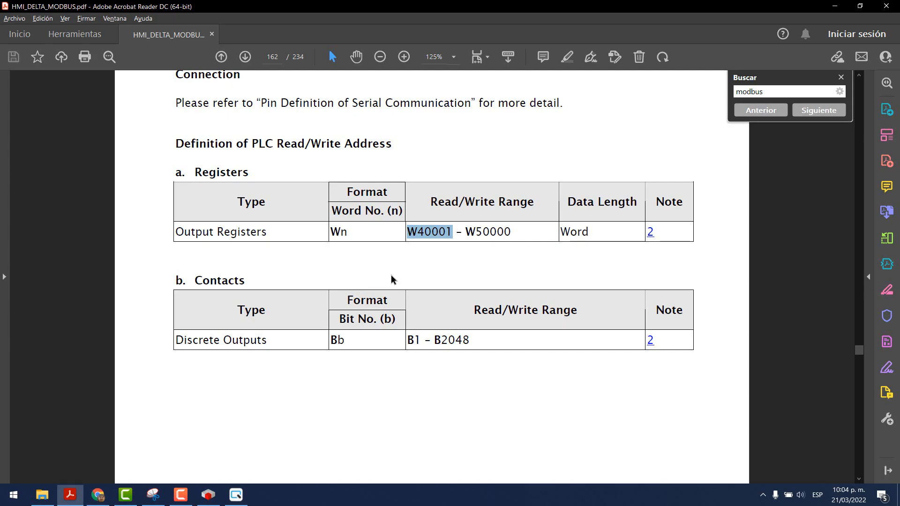
pyautogui.hotkey('alt', 'Tab')
pyautogui.click(208, 495)
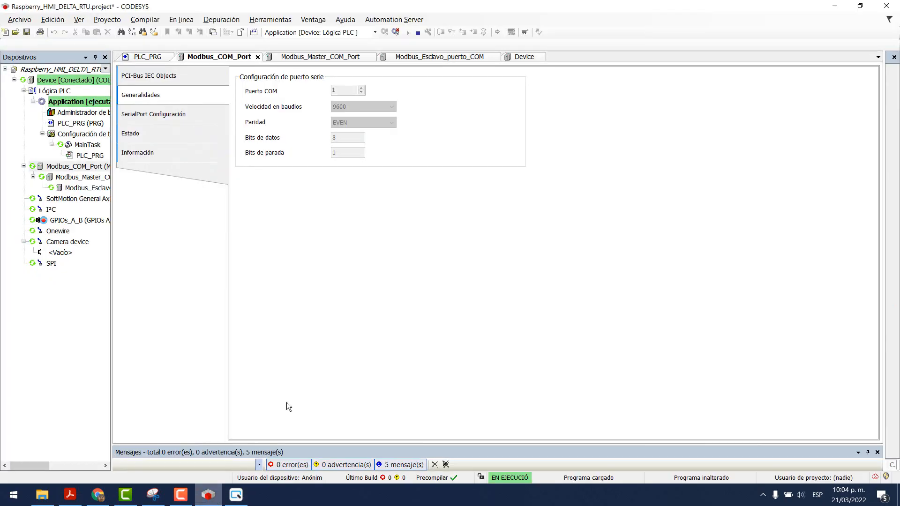
pyautogui.doubleClick(75, 188)
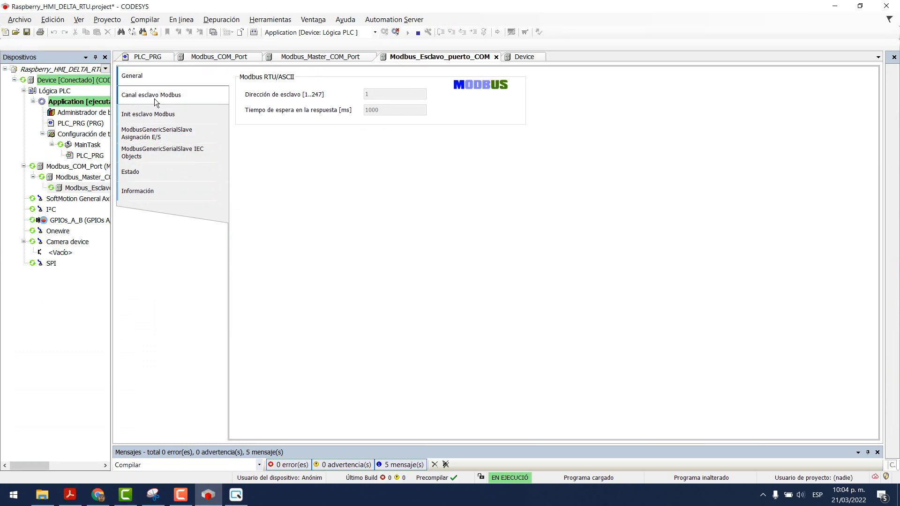
pyautogui.click(156, 102)
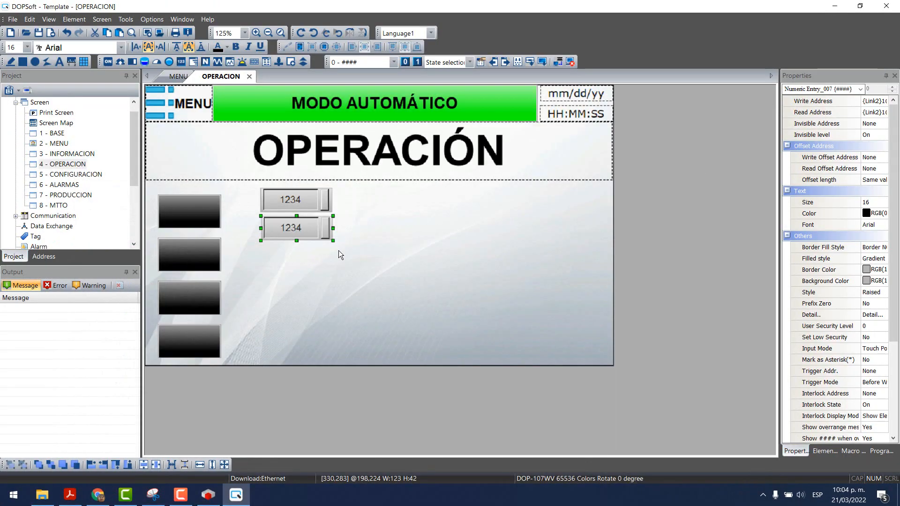
# Step: In DOPSoft, paste three more copies of the Numeric Entry and stack them below the first two, forming a column of five
pyautogui.hotkey('ctrl', 'v')
pyautogui.moveTo(315, 239); pyautogui.dragTo(316, 337)
pyautogui.hotkey('ctrl', 'v')
pyautogui.hotkey('ctrl', 'v')
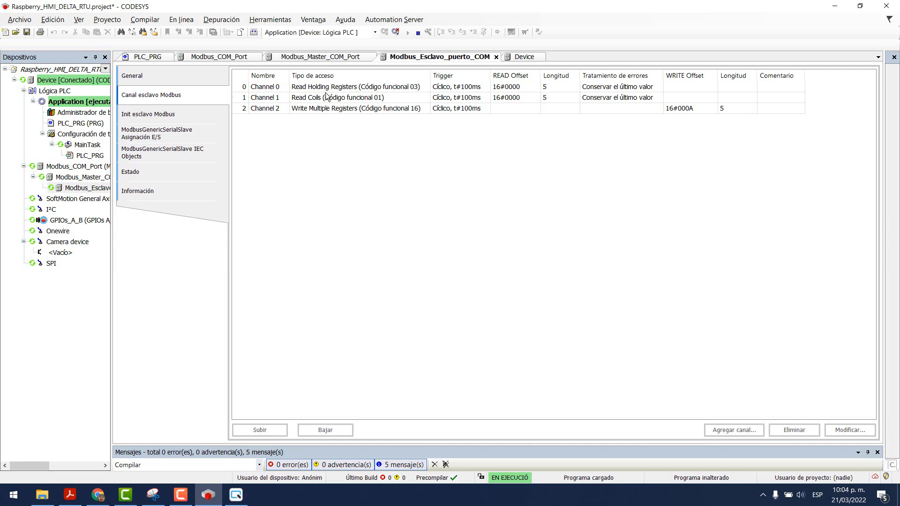
# Step: In CODESYS, examine the slave's I/O mapping for the words of Channel 0 (holding registers) and Channel 2 (write registers)
pyautogui.click(297, 88)
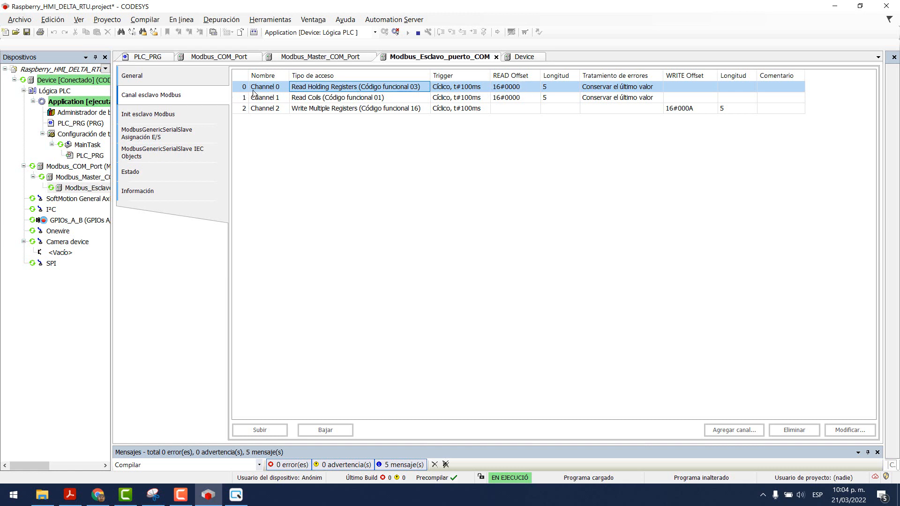
pyautogui.click(160, 135)
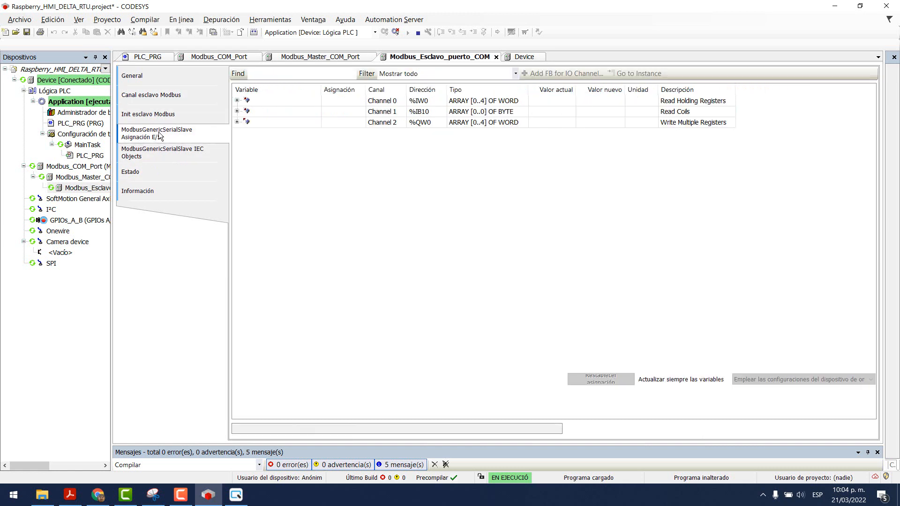
pyautogui.click(237, 101)
pyautogui.click(432, 114)
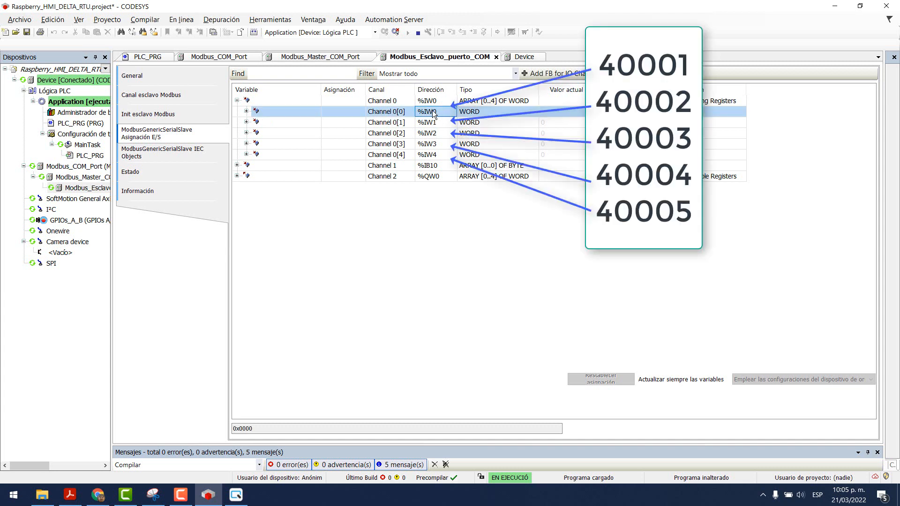
pyautogui.click(426, 124)
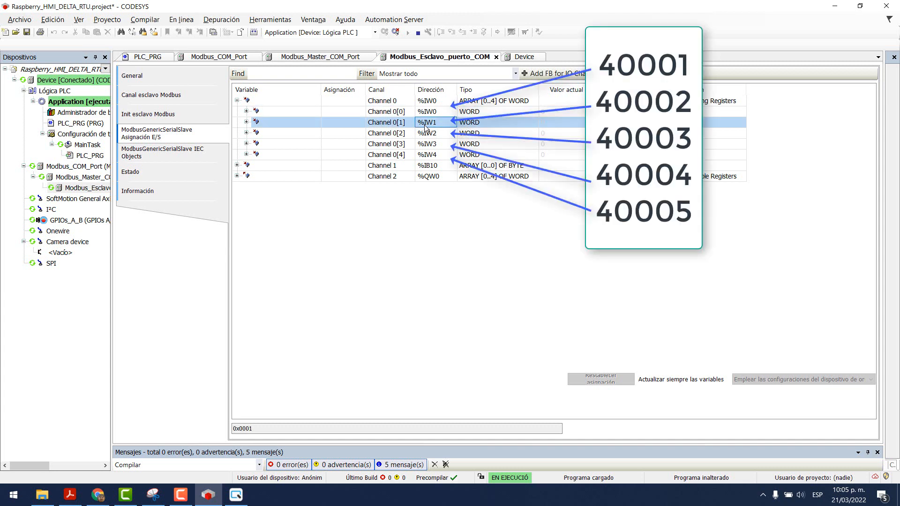
pyautogui.click(434, 135)
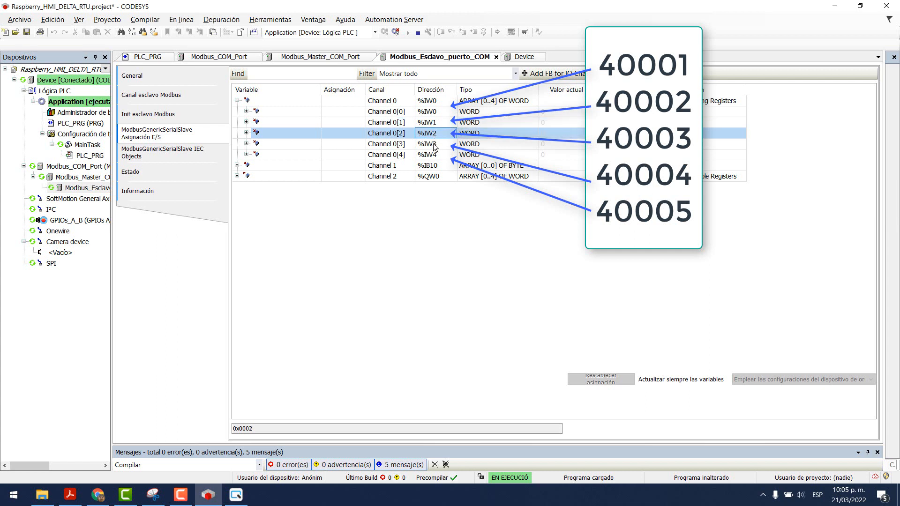
pyautogui.click(435, 146)
pyautogui.click(433, 159)
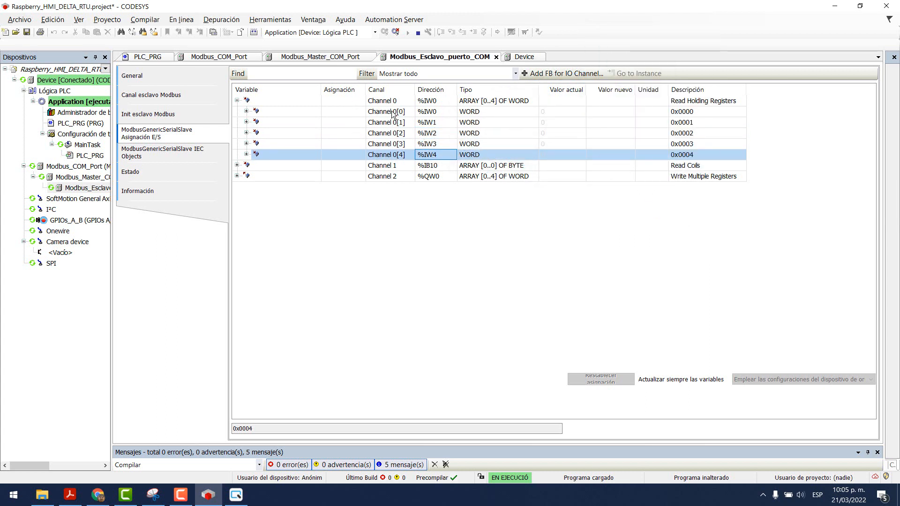
pyautogui.click(237, 176)
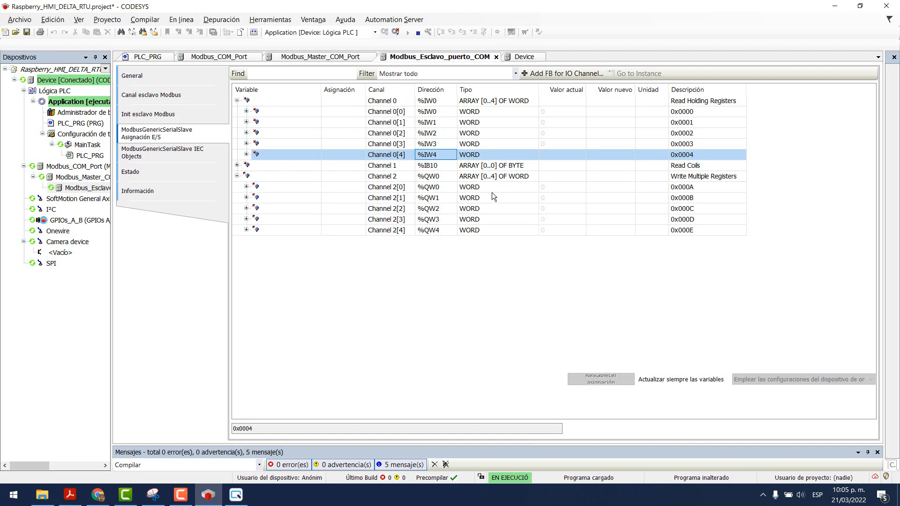
# Step: Return to DOPSoft, select the uppermost Numeric Entry and widen the Properties panel so its addresses are fully readable
pyautogui.hotkey('alt', 'Tab')
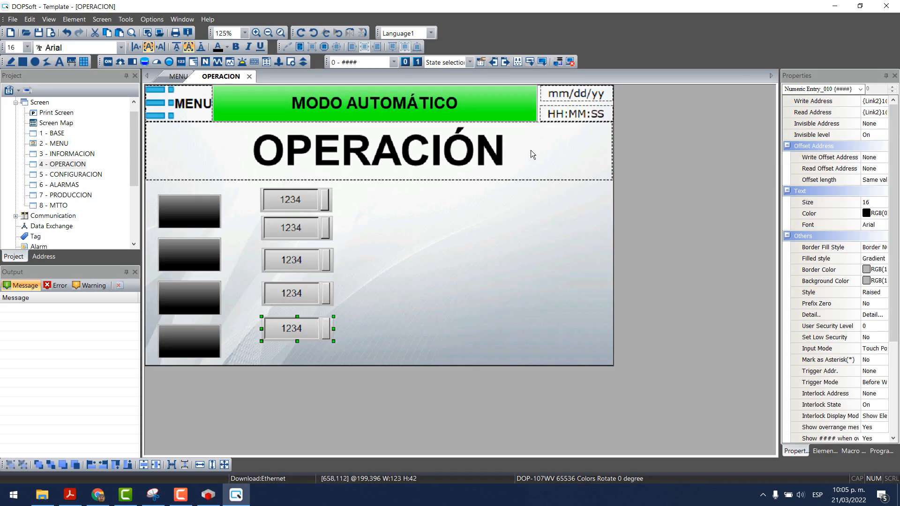
pyautogui.click(295, 204)
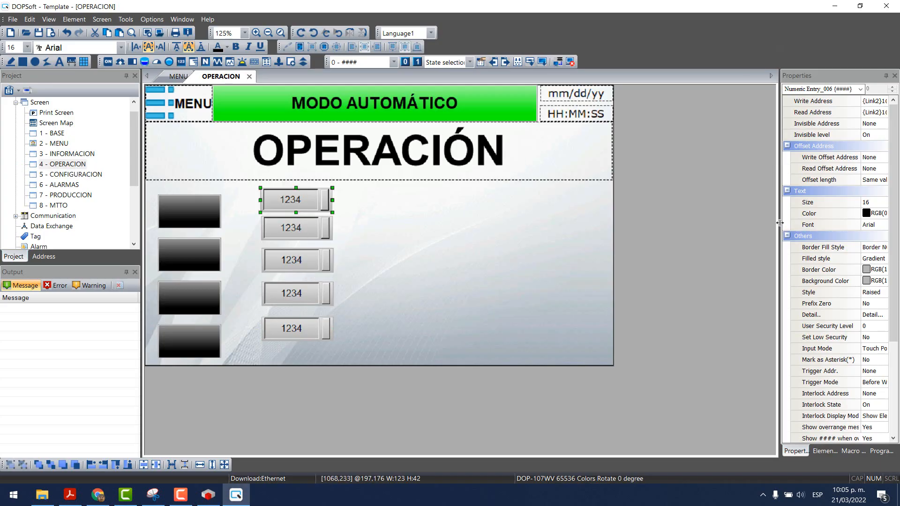
pyautogui.moveTo(779, 223); pyautogui.dragTo(627, 221)
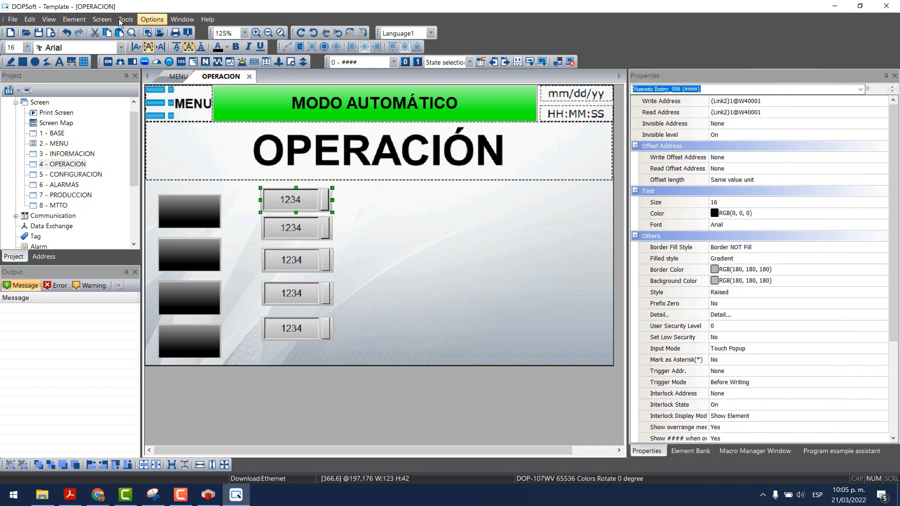
pyautogui.click(49, 19)
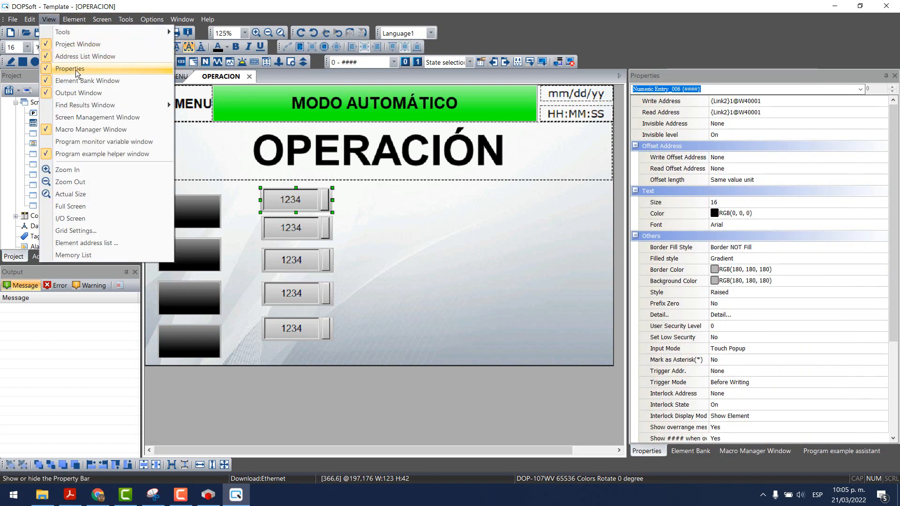
pyautogui.click(657, 74)
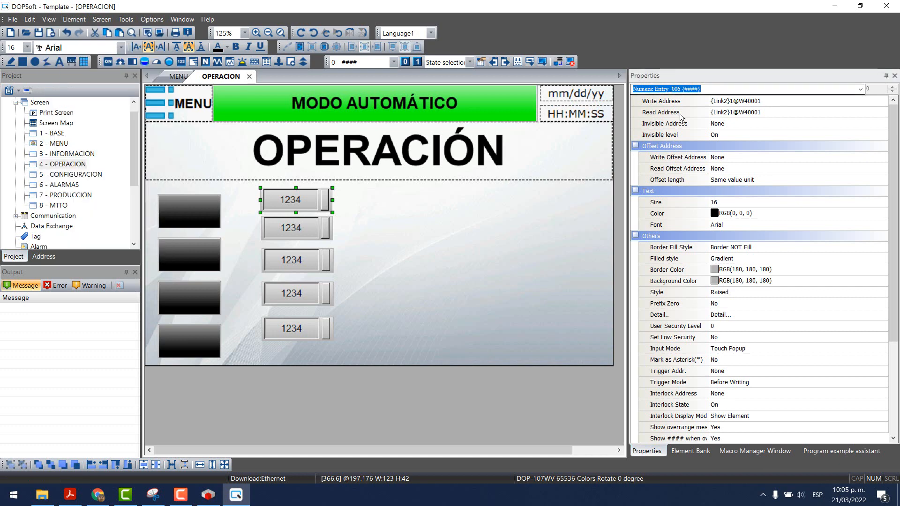
# Step: Set the second Numeric Entry's write and read addresses to {Link2}1@W40002
pyautogui.click(311, 232)
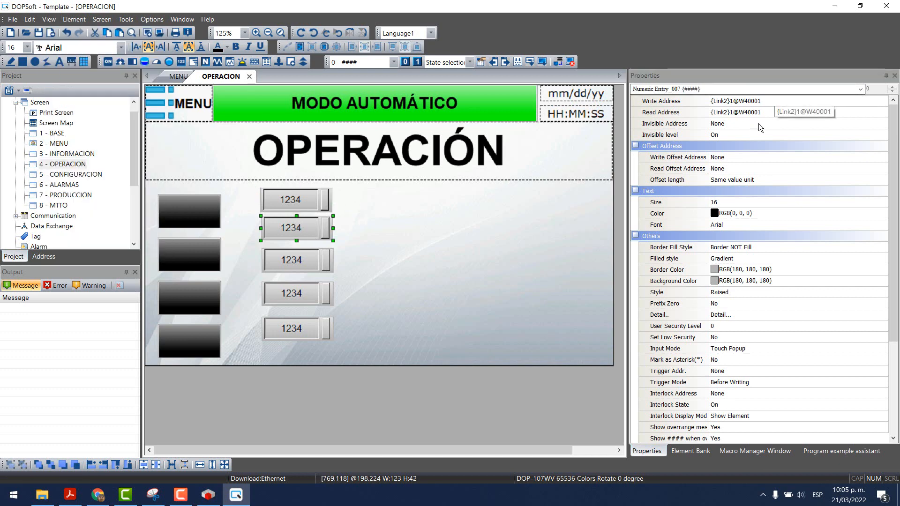
pyautogui.click(778, 101)
pyautogui.press('BackSpace')
pyautogui.write('2')
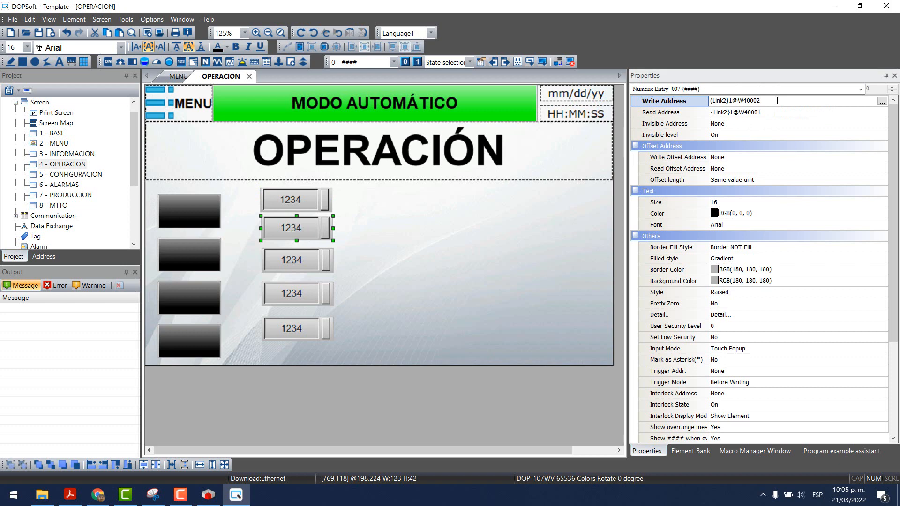
pyautogui.click(777, 113)
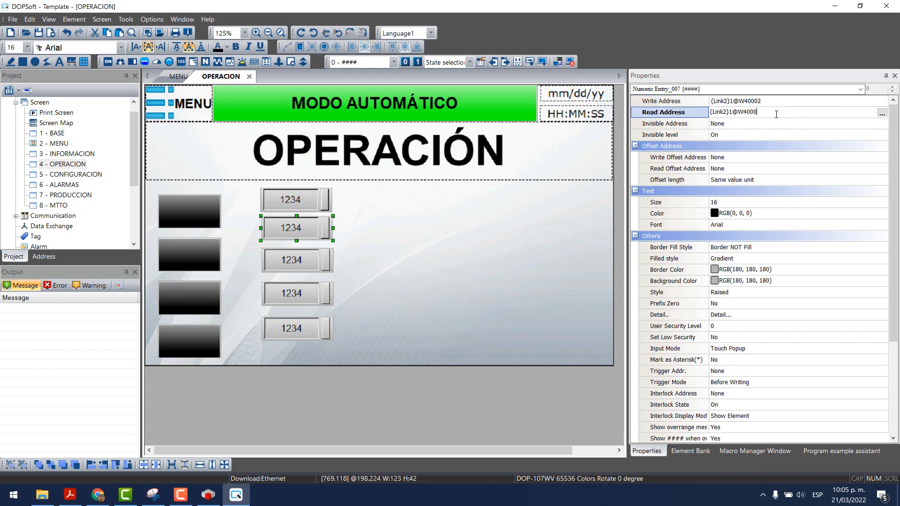
# Step: Set the third Numeric Entry's write and read addresses to {Link2}1@W40003
pyautogui.click(302, 259)
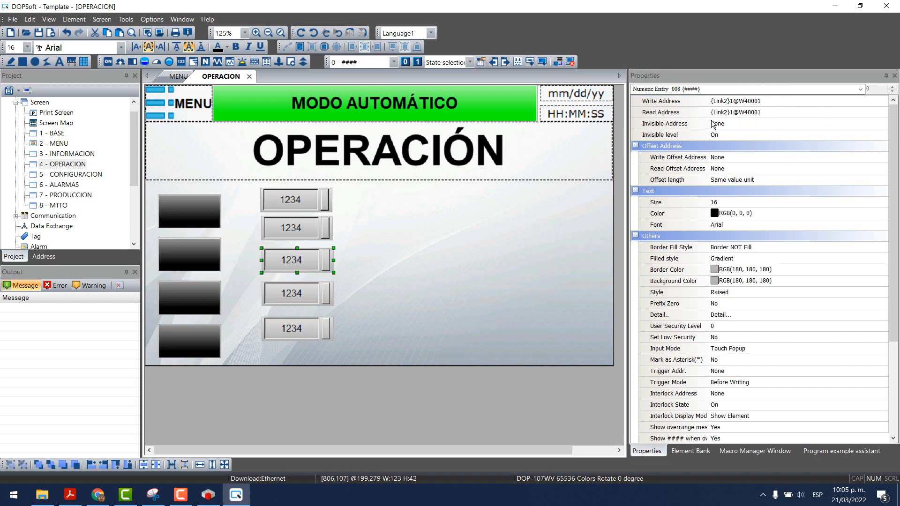
pyautogui.click(771, 101)
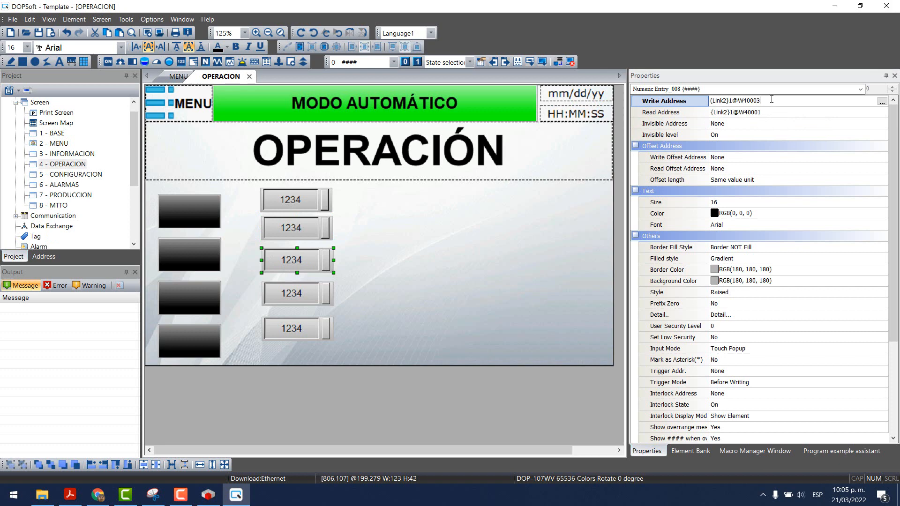
pyautogui.click(773, 113)
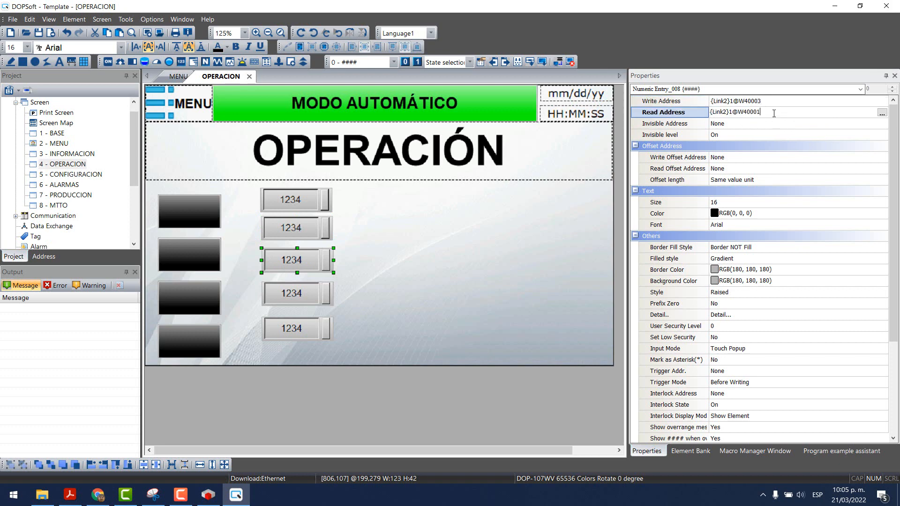
# Step: Set the fourth Numeric Entry's write and read addresses to {Link2}1@W40004
pyautogui.click(302, 294)
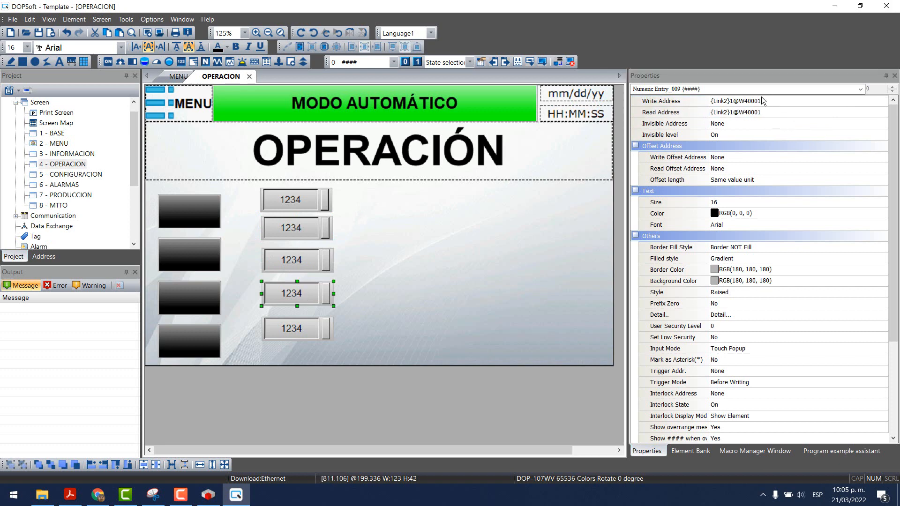
pyautogui.click(799, 101)
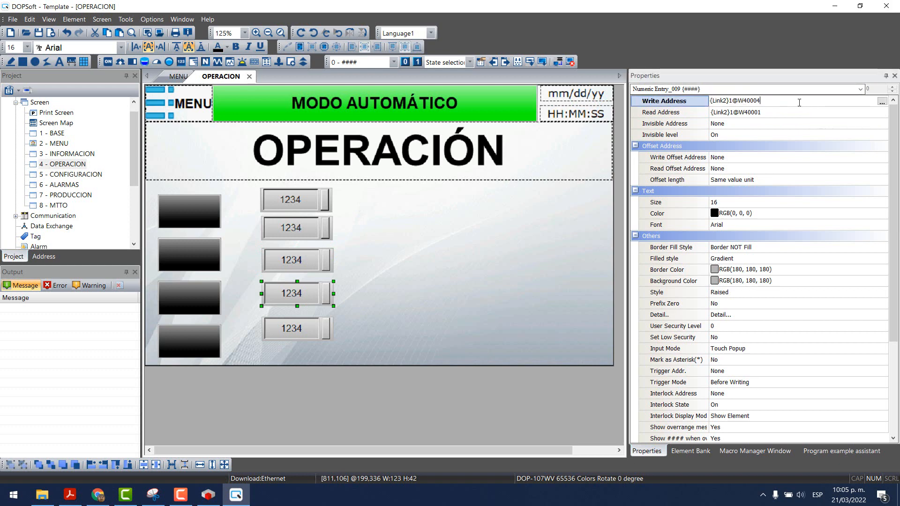
pyautogui.click(792, 113)
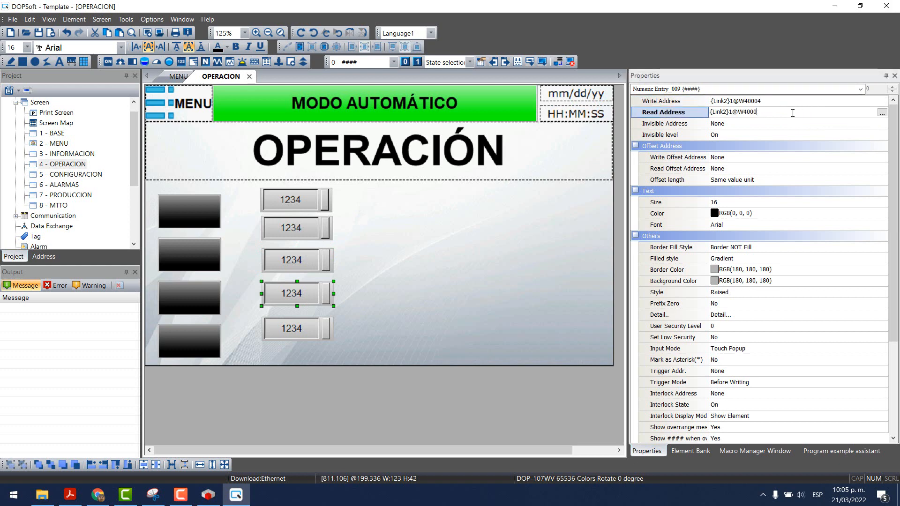
# Step: Set the fifth Numeric Entry's write and read addresses to {Link2}1@W40005
pyautogui.click(301, 327)
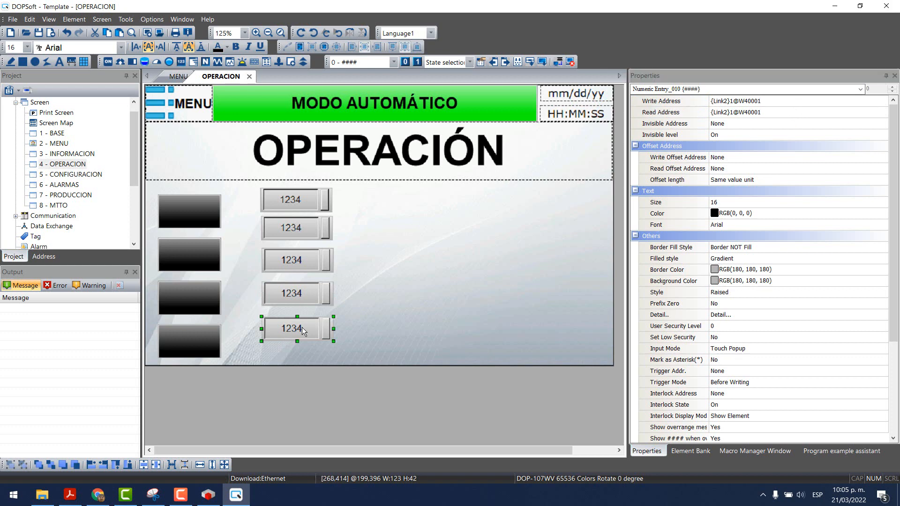
pyautogui.click(777, 102)
pyautogui.click(777, 101)
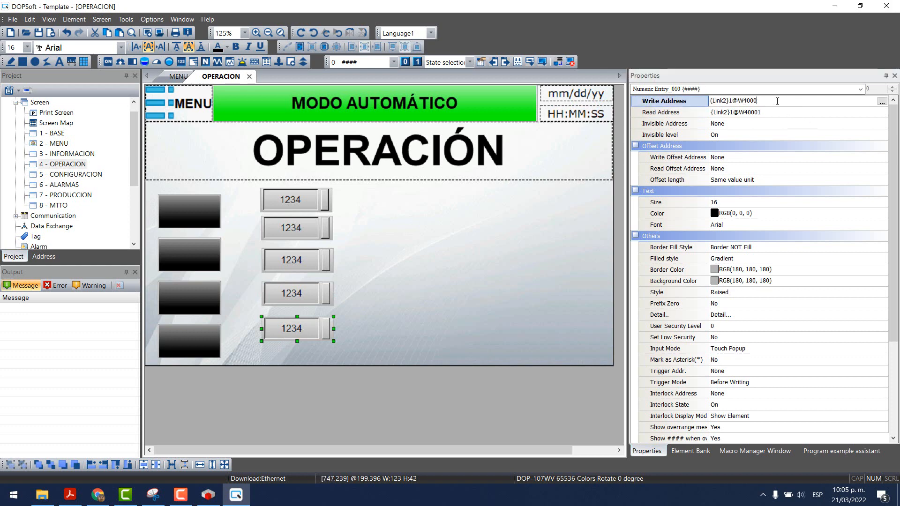
pyautogui.click(772, 112)
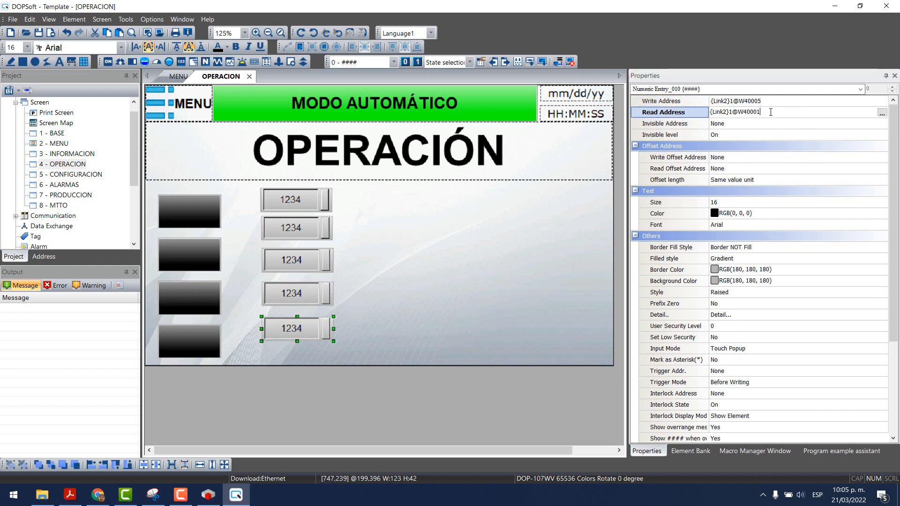
# Step: Move all five Numeric Entries slightly down together and space them evenly in the vertical direction
pyautogui.moveTo(243, 392); pyautogui.dragTo(376, 144)
pyautogui.moveTo(300, 293); pyautogui.dragTo(297, 308)
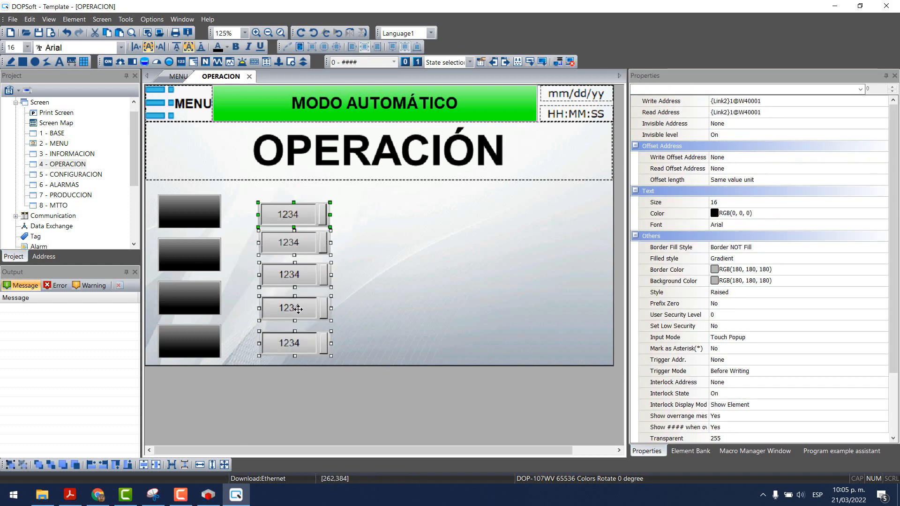
pyautogui.click(184, 465)
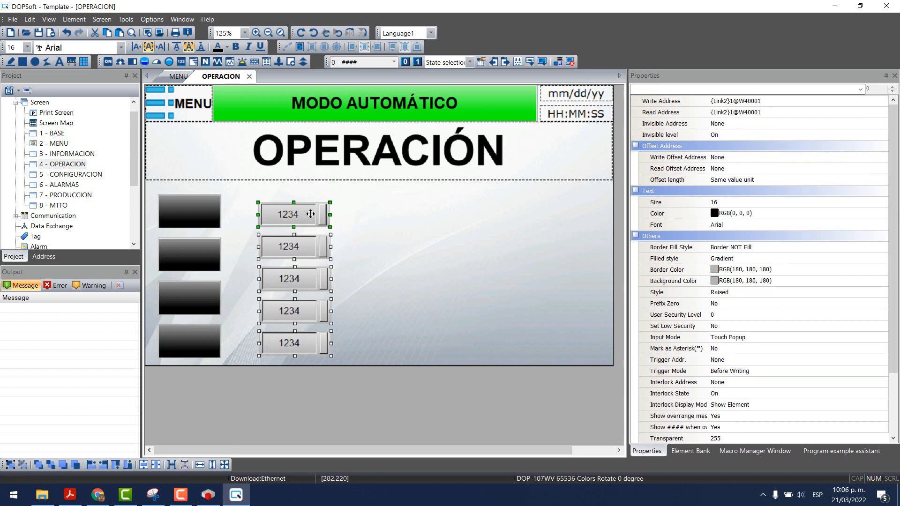
# Step: Align the top edge of the uppermost Numeric Entry with the top edge of the uppermost black button
pyautogui.click(181, 208)
pyautogui.keyDown('ctrl'); pyautogui.click(308, 210); pyautogui.keyUp('ctrl')
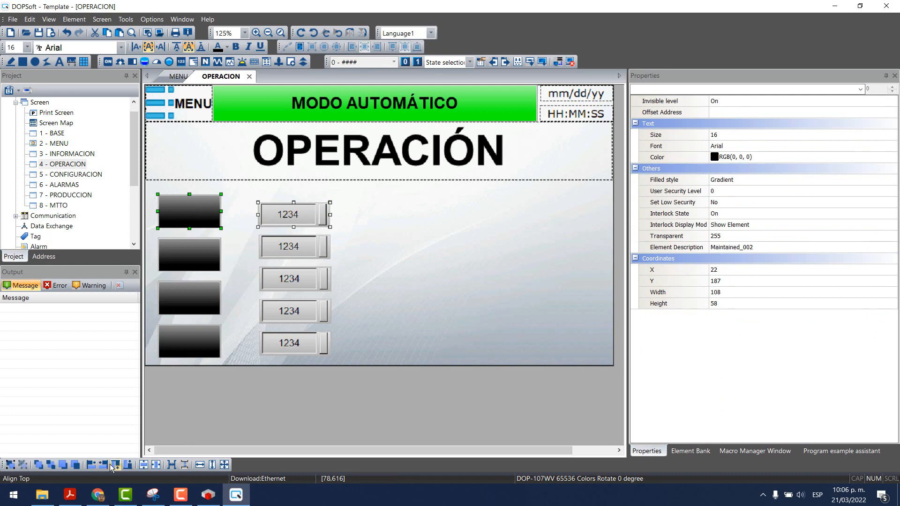
pyautogui.click(128, 464)
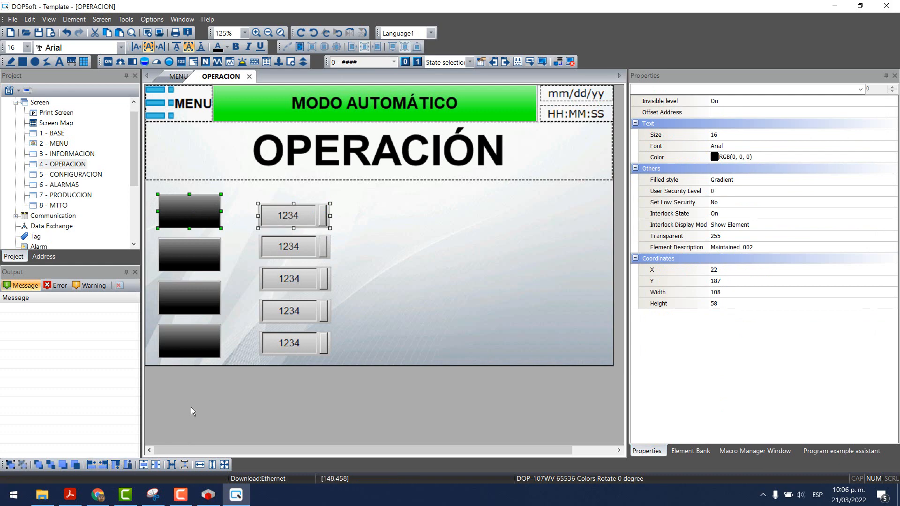
pyautogui.click(117, 464)
pyautogui.click(331, 408)
# Step: Align the lowest Numeric Entry's bottom edge with the lowest black button's, and space all five entries evenly in the vertical direction
pyautogui.click(290, 343)
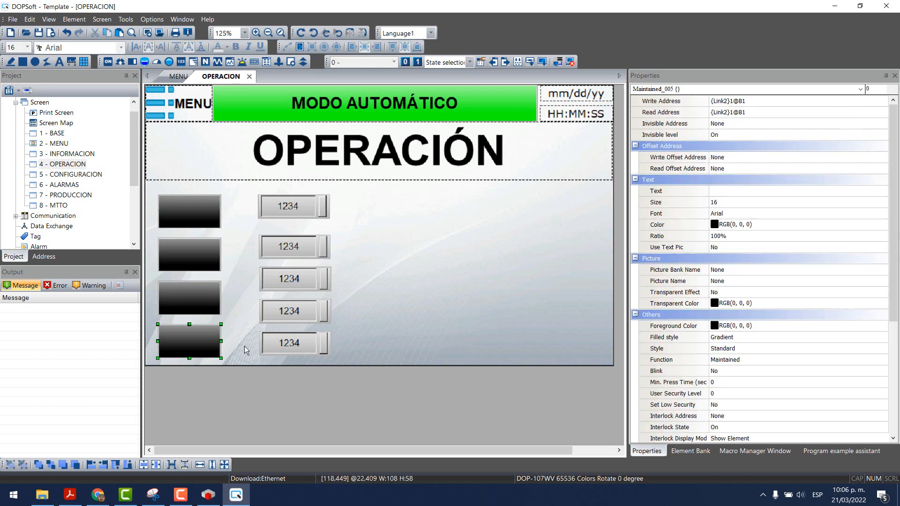
pyautogui.keyDown('ctrl'); pyautogui.click(189, 346); pyautogui.keyUp('ctrl')
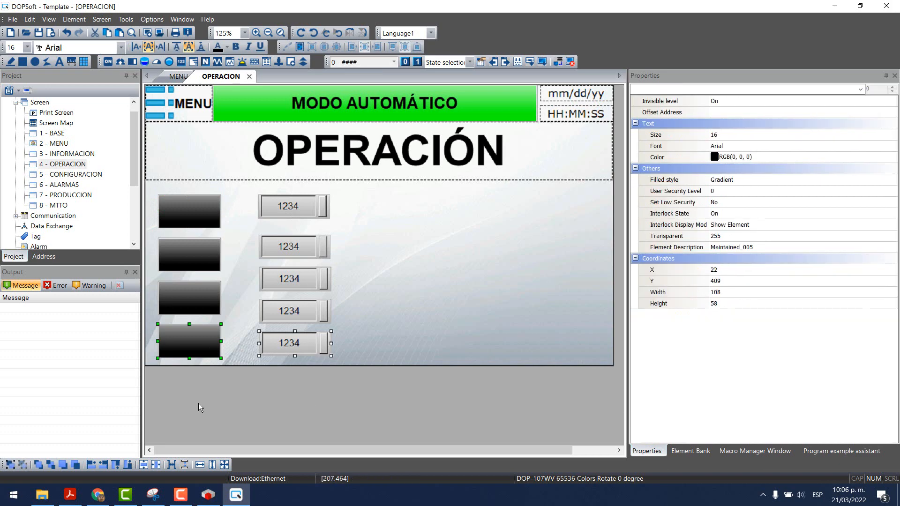
pyautogui.click(130, 464)
pyautogui.click(361, 213)
pyautogui.moveTo(362, 212); pyautogui.dragTo(378, 182)
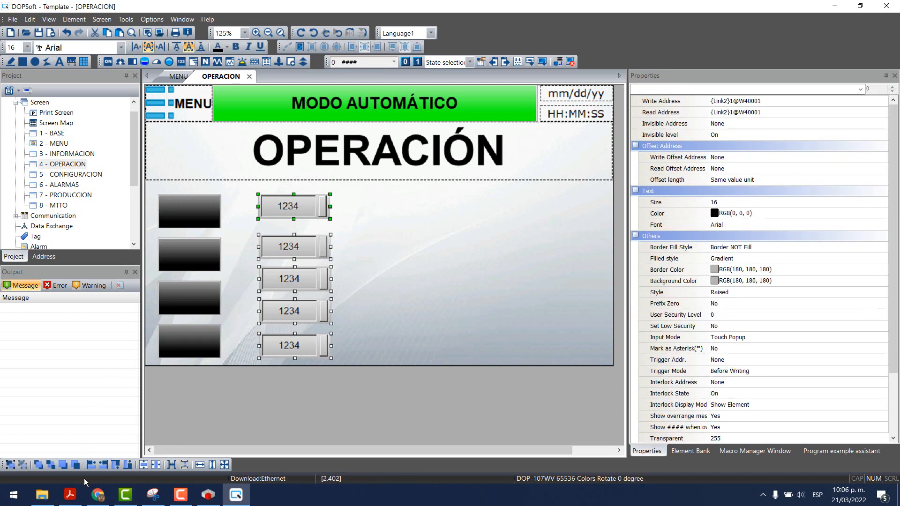
pyautogui.click(184, 464)
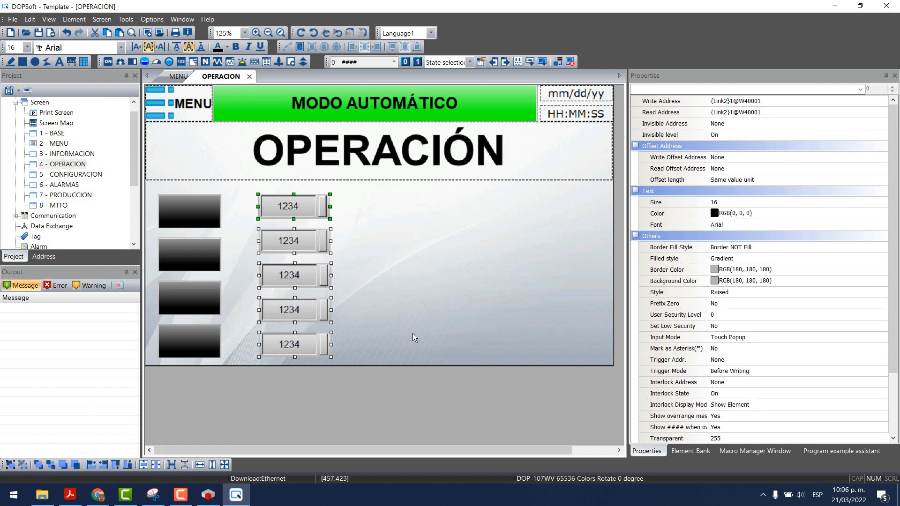
# Step: Center the five Numeric Entries horizontally on one another so they form a straight column
pyautogui.click(306, 404)
pyautogui.moveTo(331, 254); pyautogui.dragTo(229, 406)
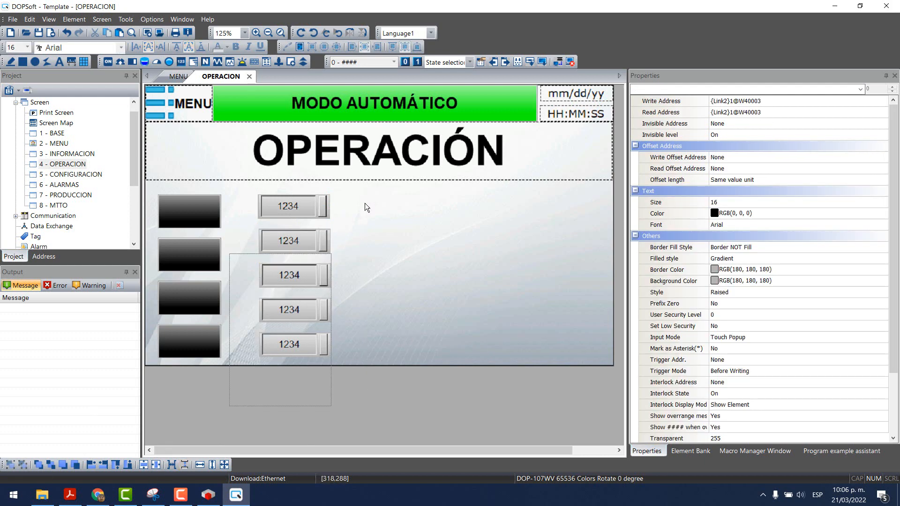
pyautogui.hotkey('ctrl', 'a')
pyautogui.click(159, 465)
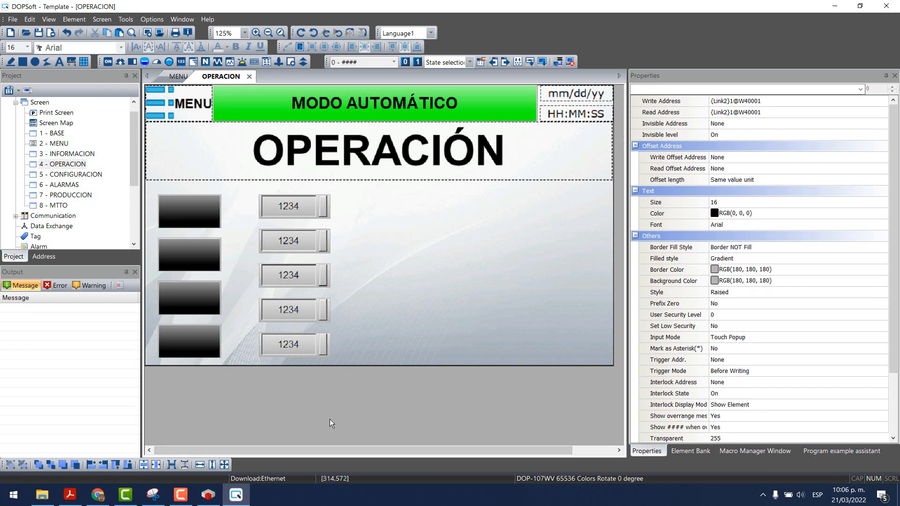
pyautogui.click(330, 419)
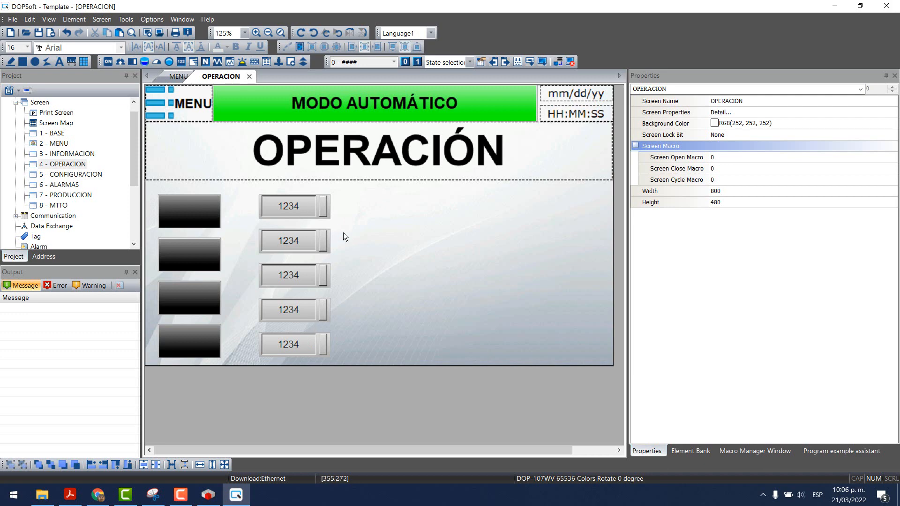
# Step: Switch to CODESYS to review the slave's channel I/O mapping, and return to DOPSoft
pyautogui.hotkey('alt', 'Tab')
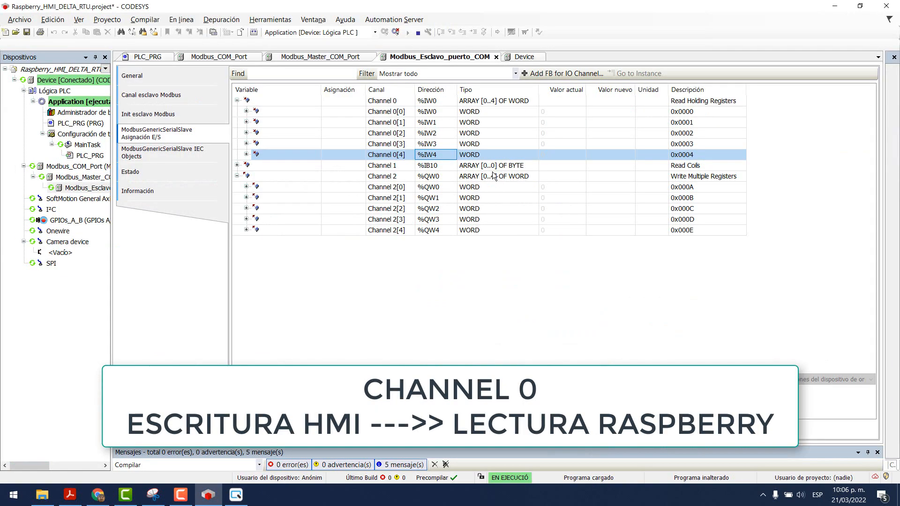
pyautogui.hotkey('alt', 'Tab')
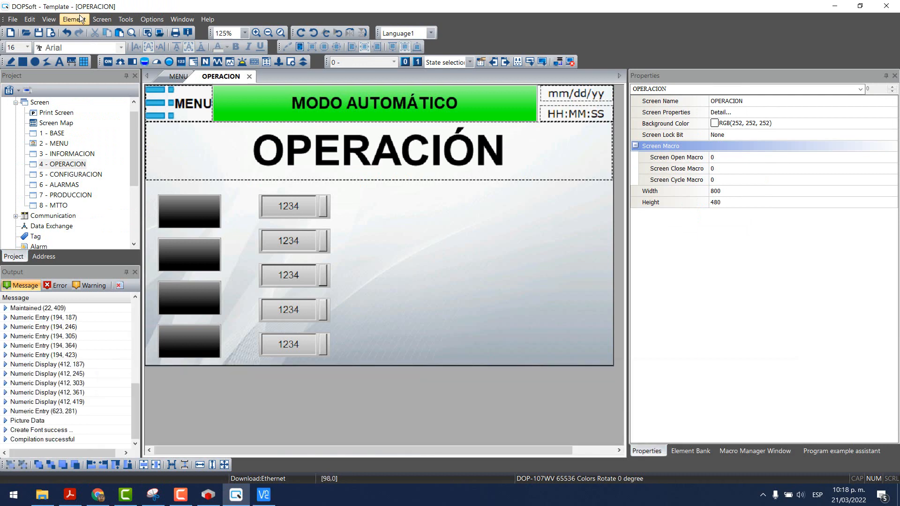
# Step: Place a Numeric Display about 113 by 44 beside the uppermost Numeric Entry and open its settings
pyautogui.click(74, 19)
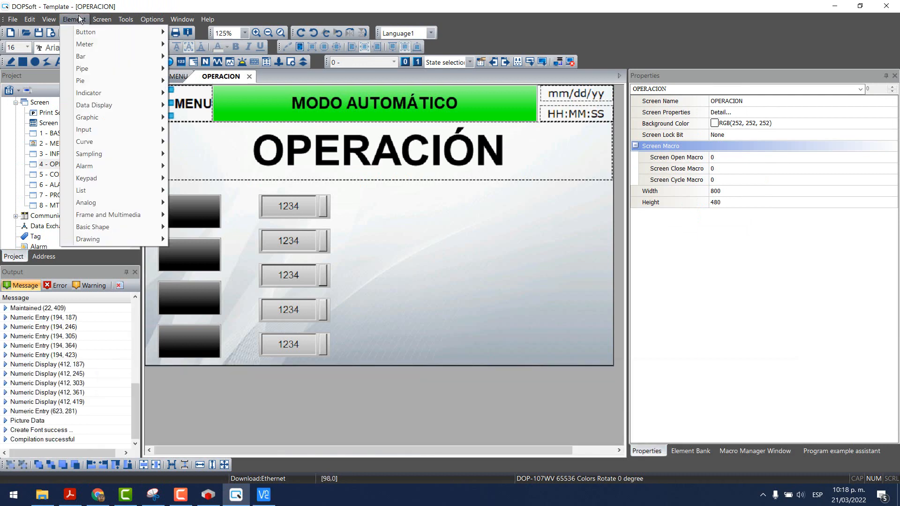
pyautogui.moveTo(97, 103)
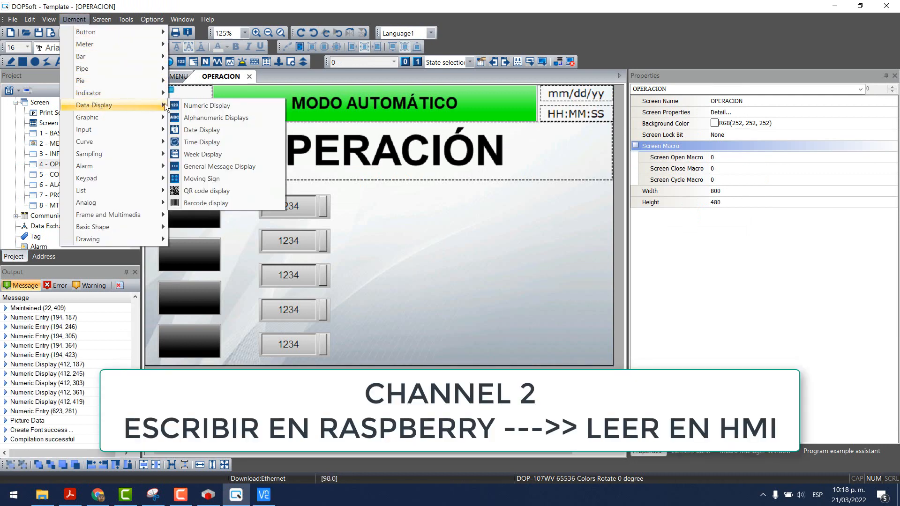
pyautogui.click(191, 105)
pyautogui.moveTo(359, 218); pyautogui.dragTo(425, 191)
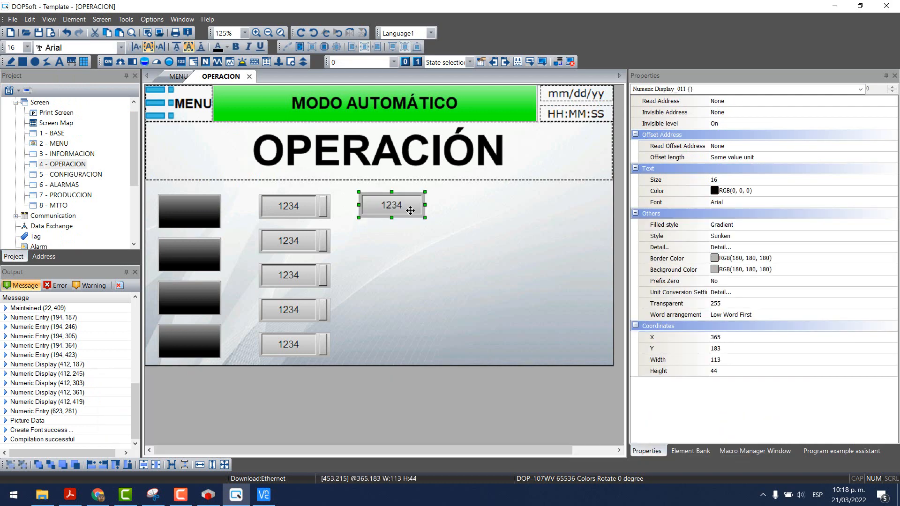
pyautogui.doubleClick(409, 210)
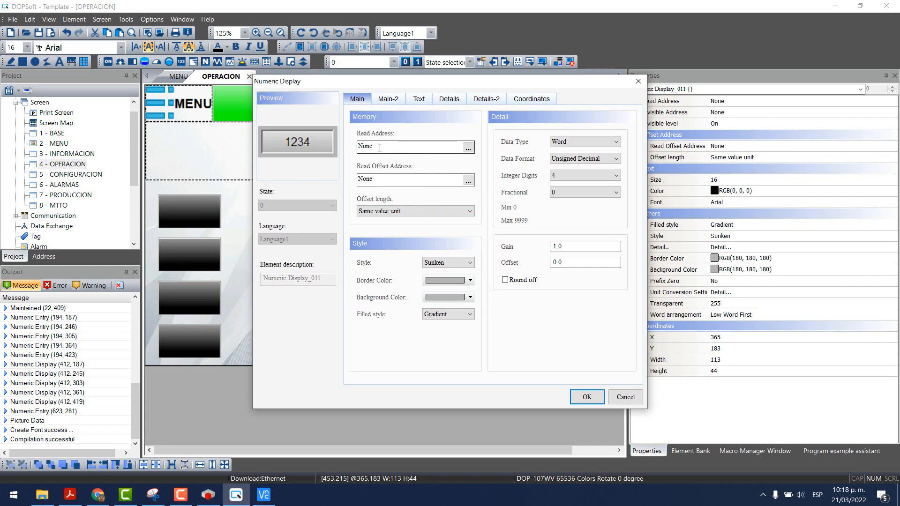
# Step: Check the output register range in the Acrobat manual and Channel 2's WRITE register offset and length in CODESYS, and return to DOPSoft
pyautogui.click(70, 494)
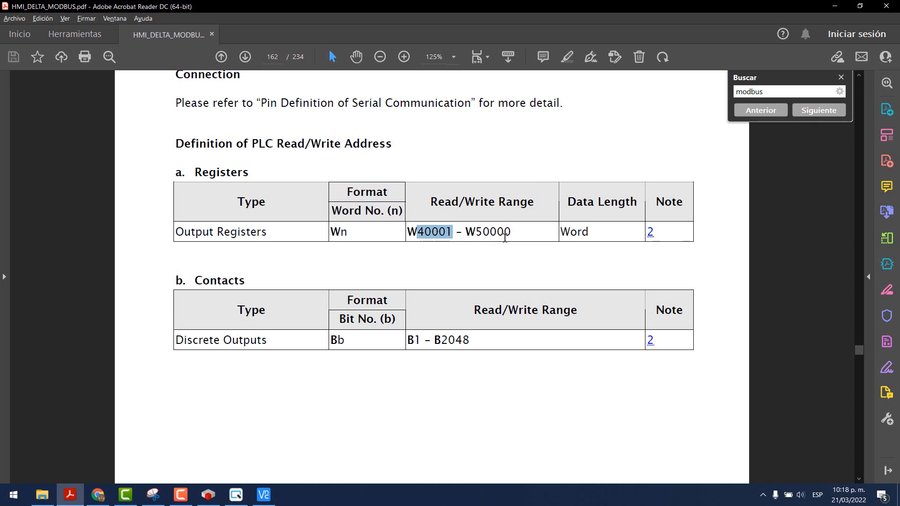
pyautogui.hotkey('alt', 'Tab')
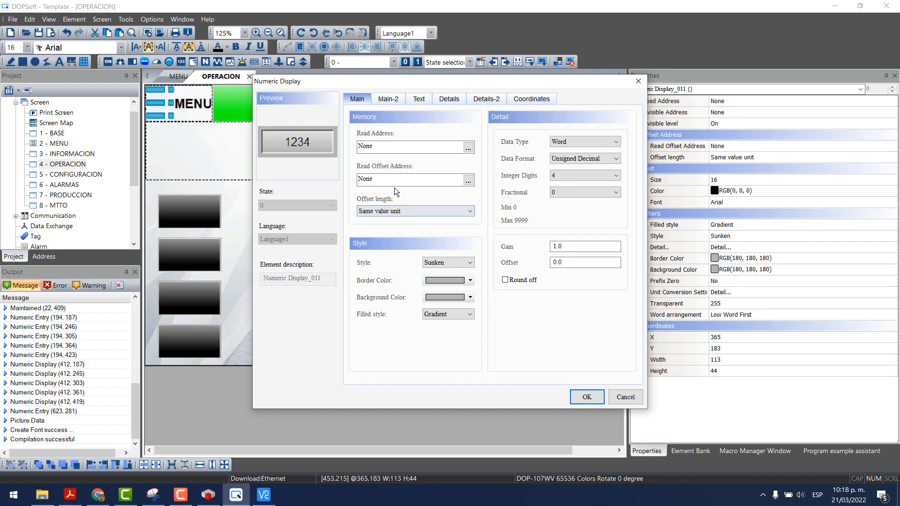
pyautogui.click(208, 495)
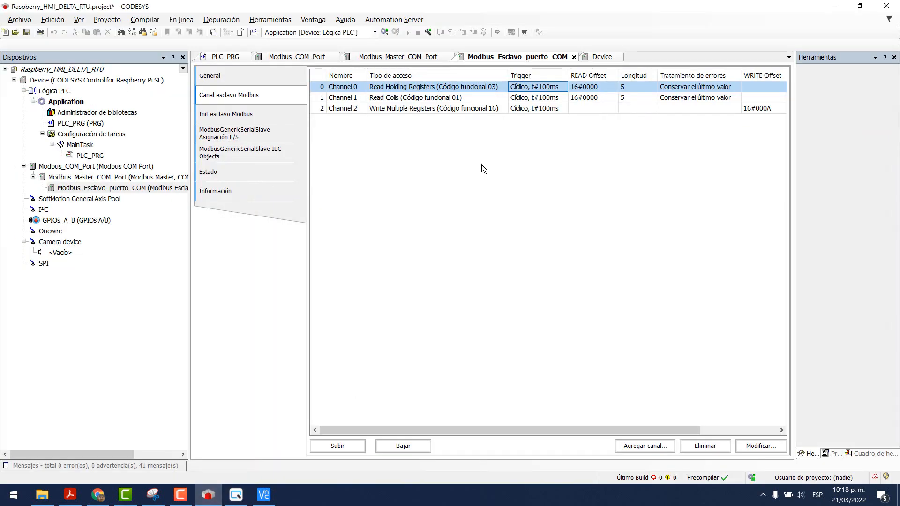
pyautogui.doubleClick(462, 108)
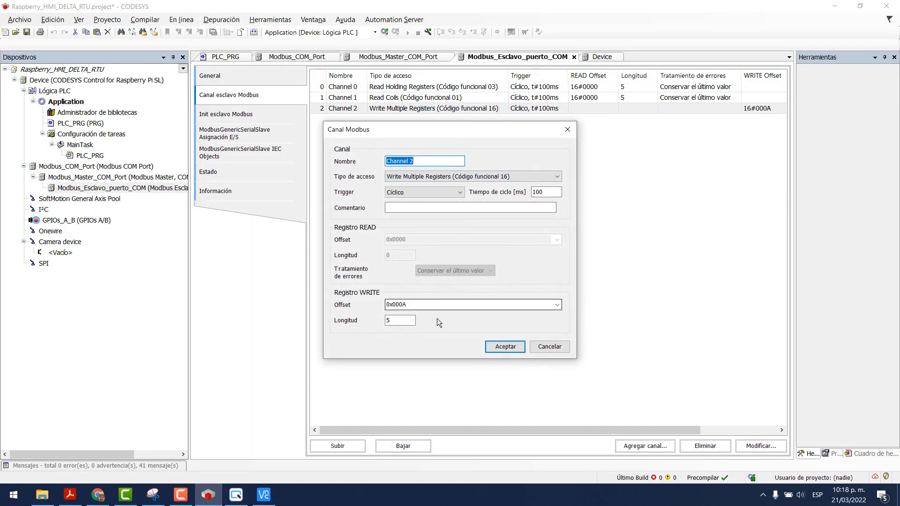
pyautogui.click(553, 346)
pyautogui.hotkey('alt', 'Tab')
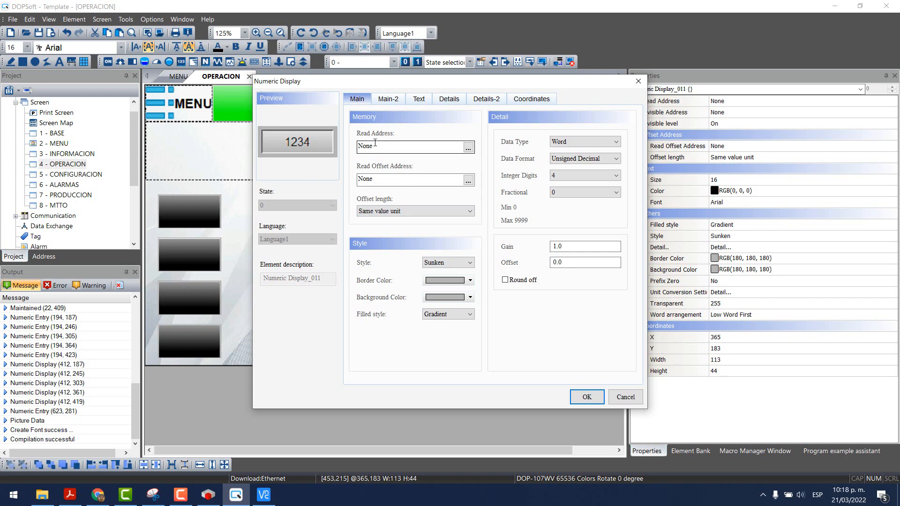
# Step: Set the Numeric Display's read address to {Link2}1@W40011
pyautogui.click(467, 148)
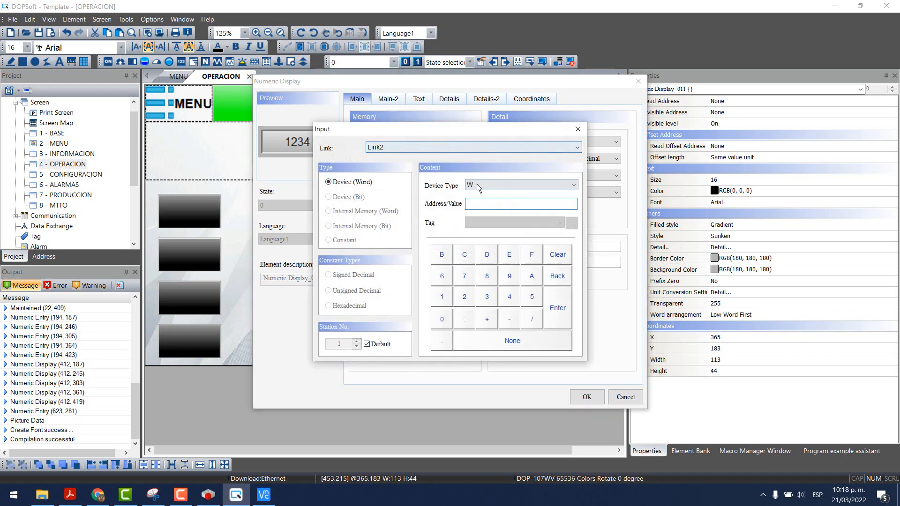
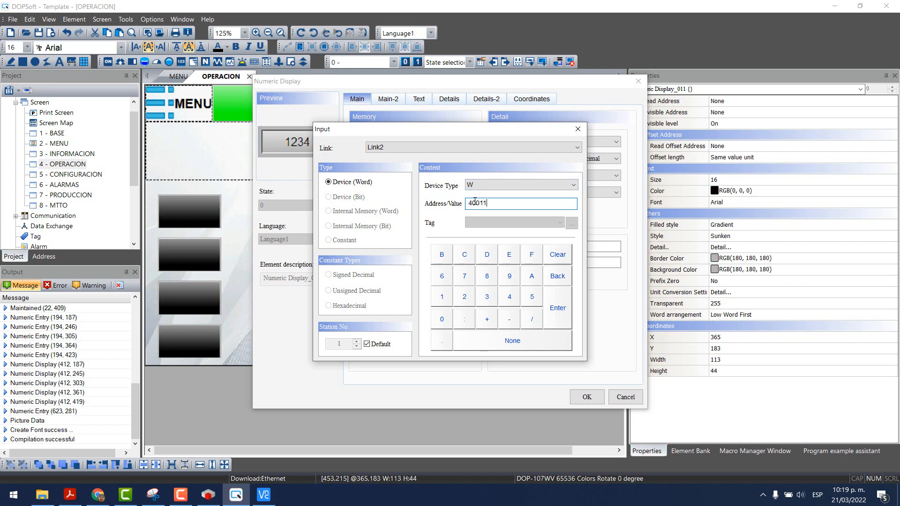
pyautogui.click(556, 324)
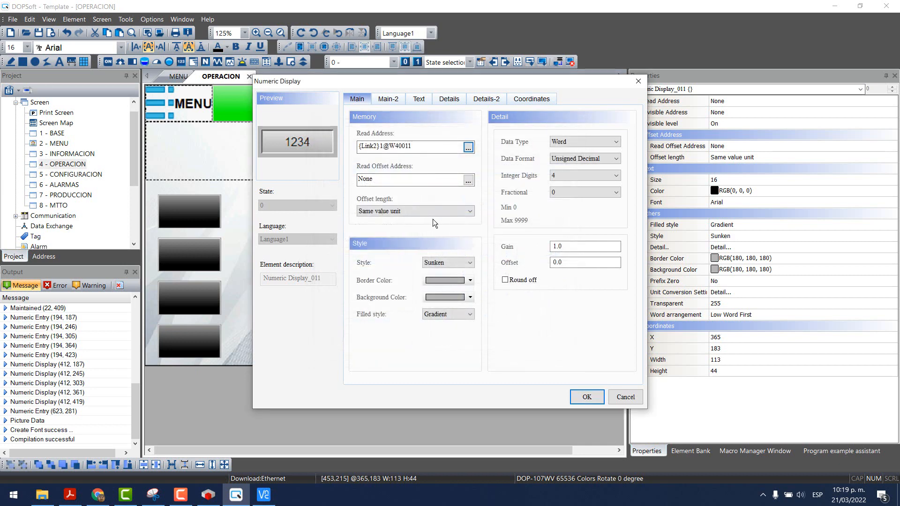
pyautogui.click(586, 398)
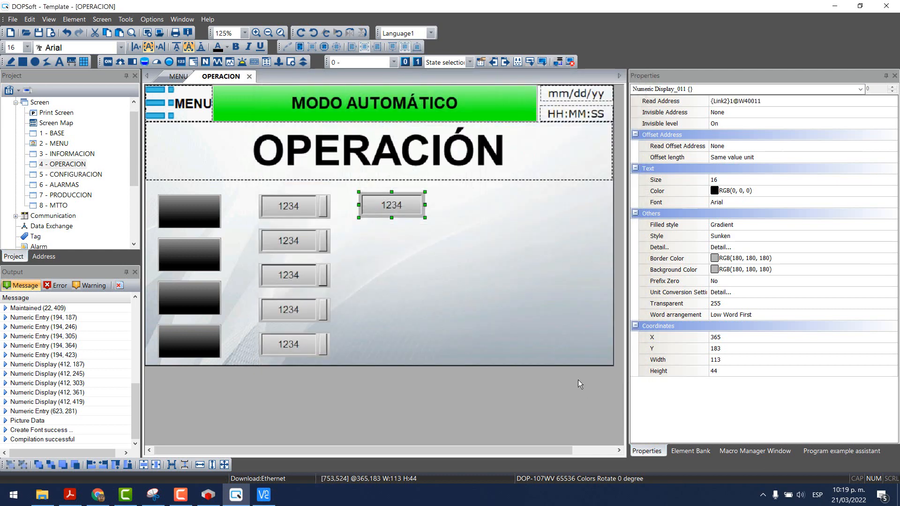
# Step: Make four copies of the Numeric Display and arrange them in a column beneath the original
pyautogui.click(451, 277)
pyautogui.click(409, 209)
pyautogui.hotkey('ctrl', 'v')
pyautogui.moveTo(410, 210); pyautogui.dragTo(401, 339)
pyautogui.hotkey('ctrl', 'v')
pyautogui.hotkey('ctrl', 'v')
pyautogui.hotkey('ctrl', 'v')
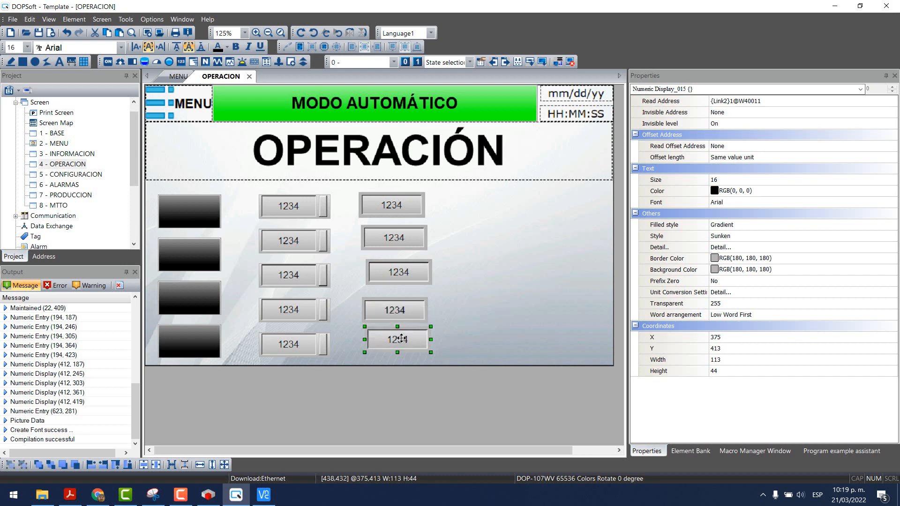
# Step: Align the bottom edge of the lowest Numeric Display with the bottom edge of the lowest Numeric Entry
pyautogui.click(290, 352)
pyautogui.keyDown('ctrl'); pyautogui.click(401, 344); pyautogui.keyUp('ctrl')
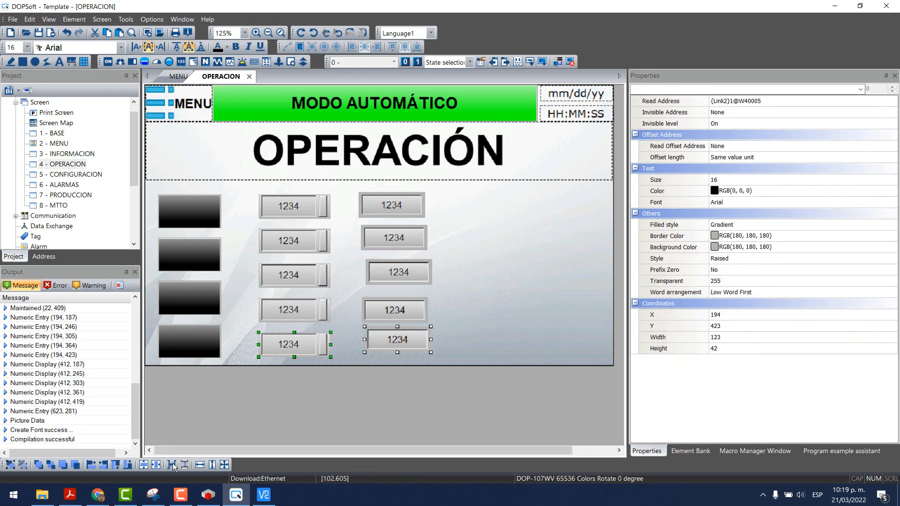
pyautogui.click(127, 470)
# Step: Move the uppermost Numeric Display slightly down and align its top edge with that of the uppermost Numeric Entry
pyautogui.moveTo(401, 205); pyautogui.dragTo(402, 216)
pyautogui.keyDown('ctrl'); pyautogui.click(299, 206); pyautogui.keyUp('ctrl')
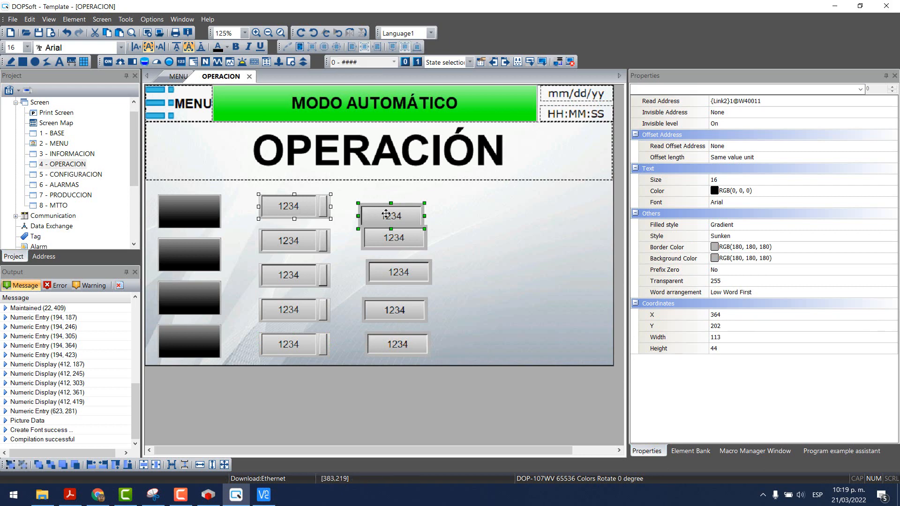
pyautogui.click(354, 188)
pyautogui.click(315, 206)
pyautogui.keyDown('ctrl'); pyautogui.click(378, 214); pyautogui.keyUp('ctrl')
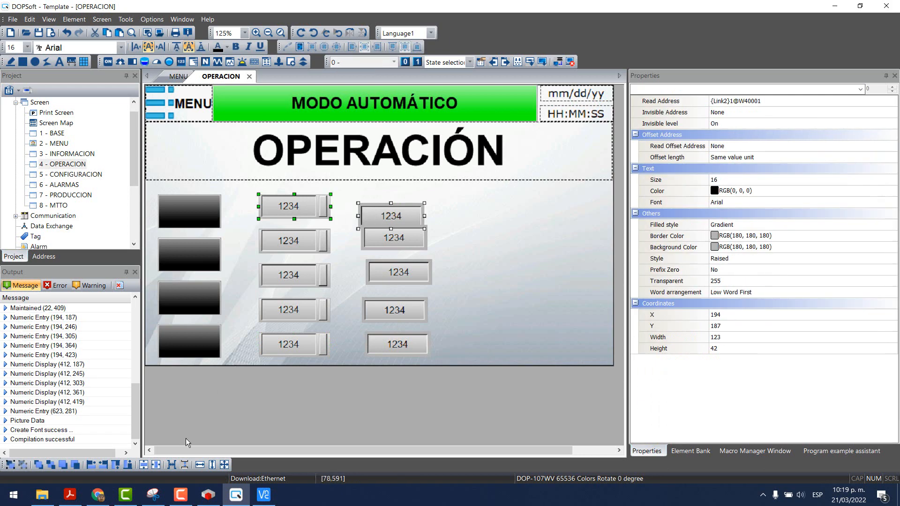
pyautogui.click(116, 465)
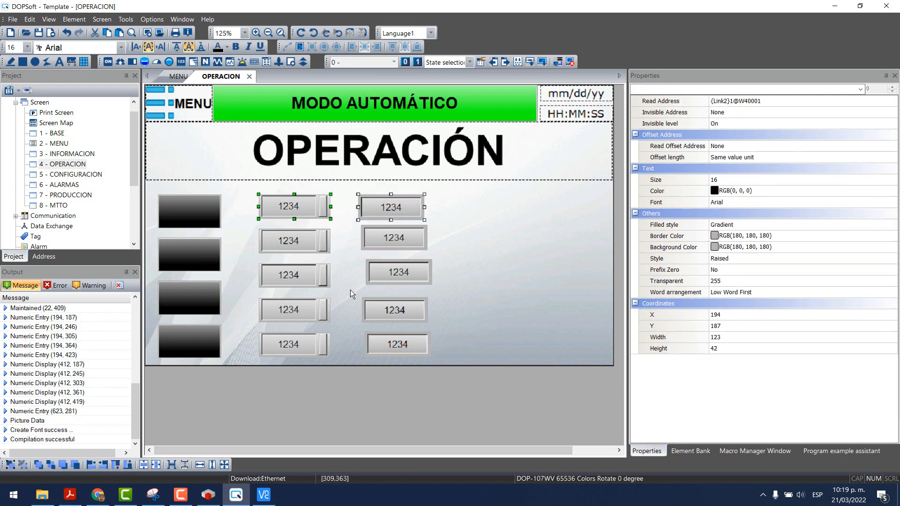
# Step: Space the five Numeric Displays evenly in the vertical direction and center them horizontally on one another
pyautogui.click(352, 361)
pyautogui.moveTo(353, 360); pyautogui.dragTo(477, 175)
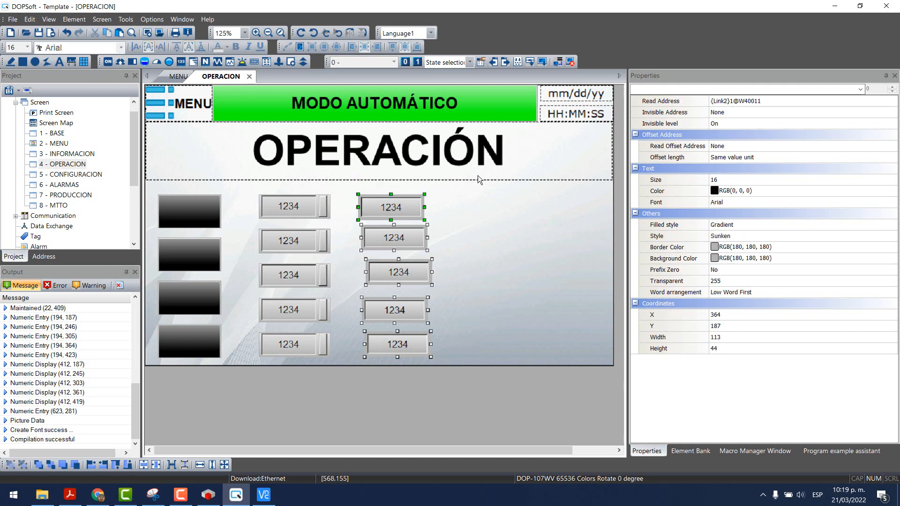
pyautogui.click(185, 464)
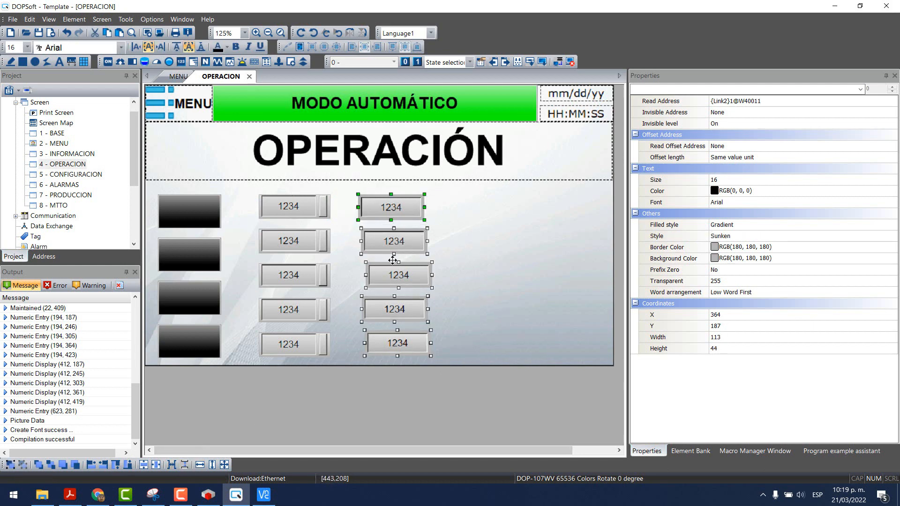
pyautogui.click(153, 464)
pyautogui.click(416, 398)
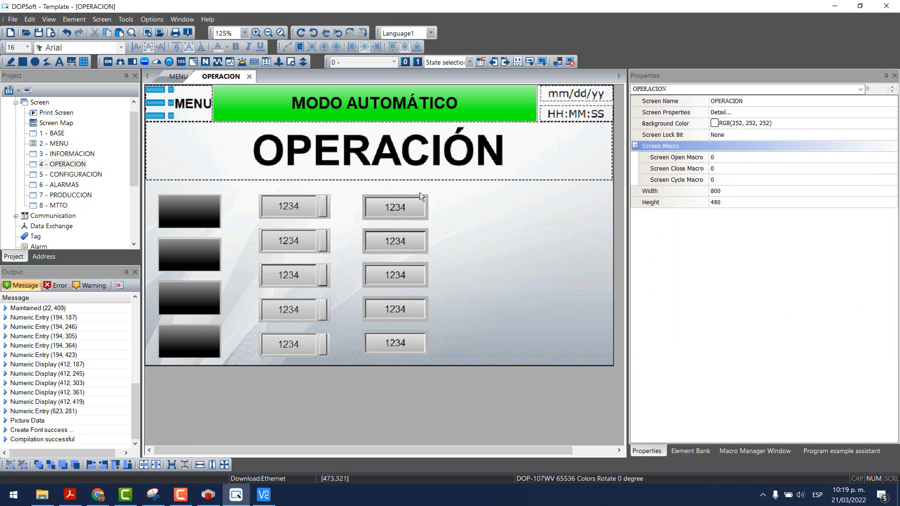
# Step: Set the second Numeric Display's read address to {Link2}1@W40012
pyautogui.click(401, 212)
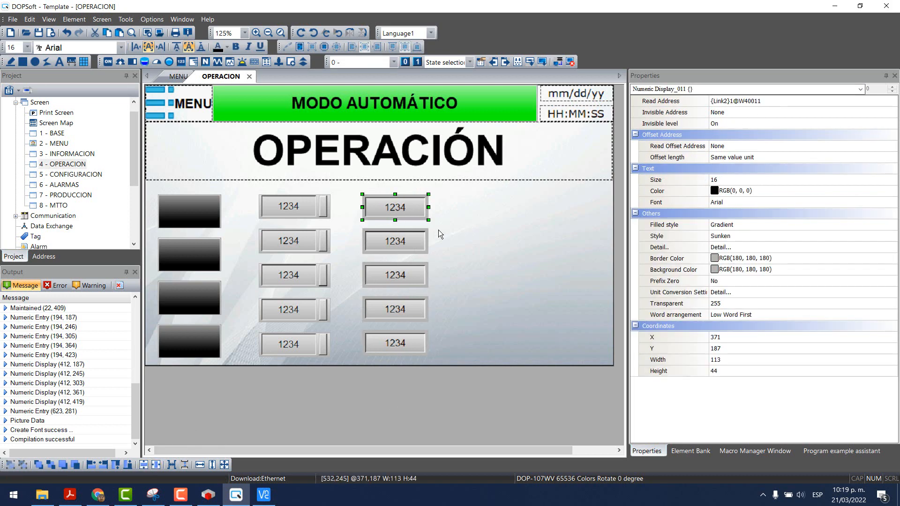
pyautogui.click(402, 231)
pyautogui.click(765, 101)
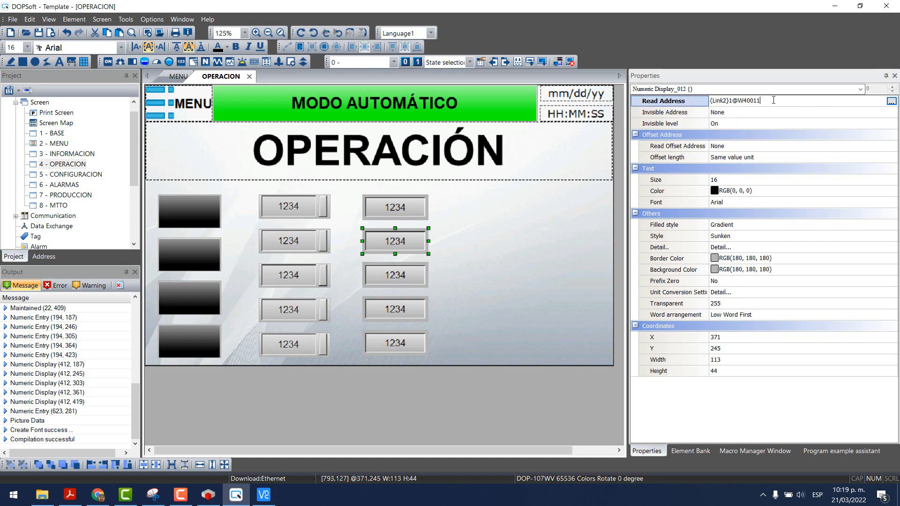
pyautogui.write('2')
# Step: Set the third Numeric Display's read address to {Link2}1@W40013
pyautogui.click(409, 272)
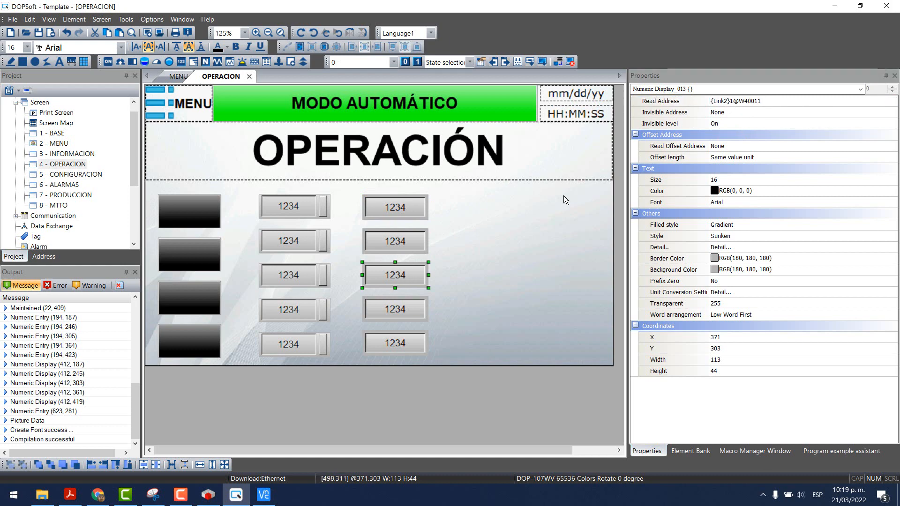
pyautogui.click(770, 101)
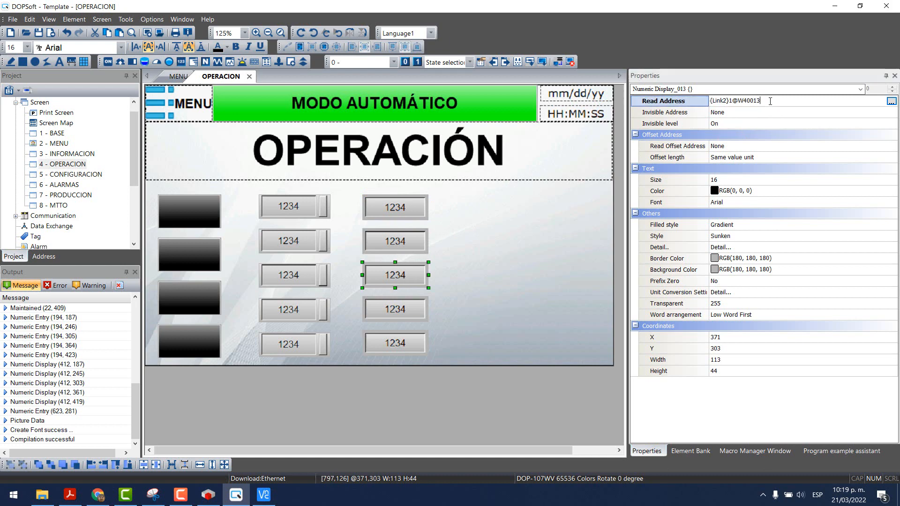
pyautogui.write('3')
pyautogui.press('Return')
# Step: Set the fourth Numeric Display's read address to {Link2}1@W40014 and the fifth one's to {Link2}1@W40015
pyautogui.click(392, 314)
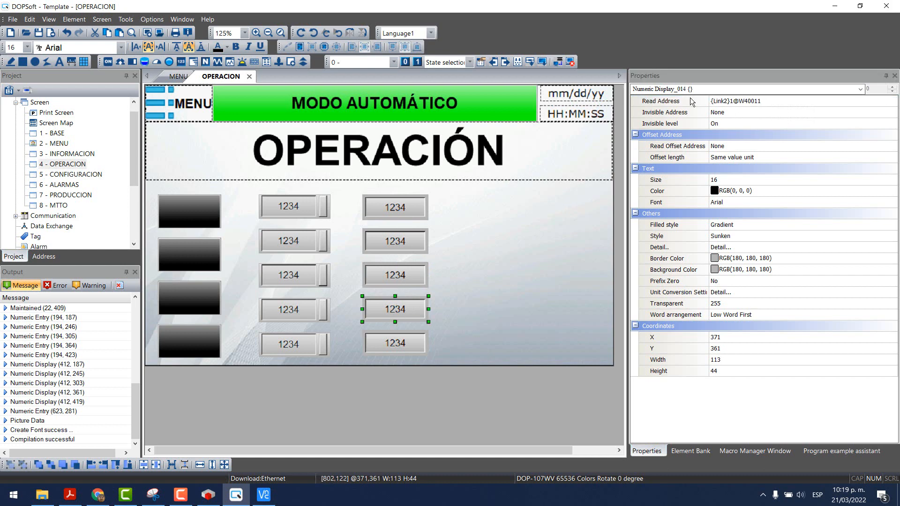
pyautogui.click(771, 99)
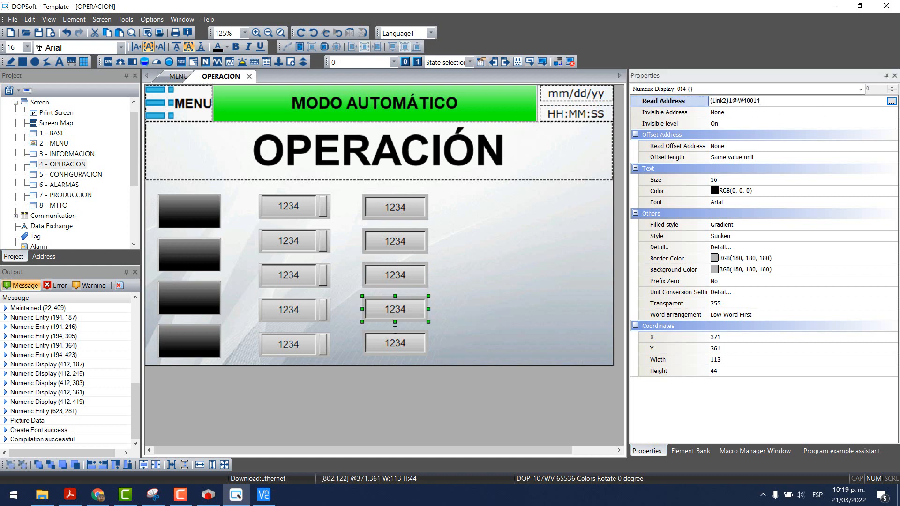
pyautogui.press('Return')
pyautogui.click(384, 339)
pyautogui.click(768, 100)
pyautogui.press('Return')
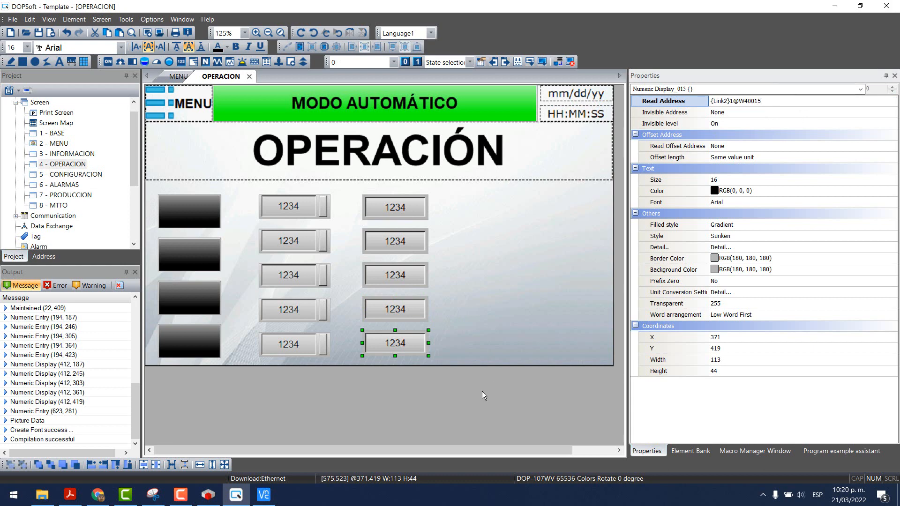
pyautogui.click(410, 377)
# Step: Copy the third Numeric Entry to the right of the Numeric Displays and set the copy's write address to {Link2}1@W40013
pyautogui.click(321, 280)
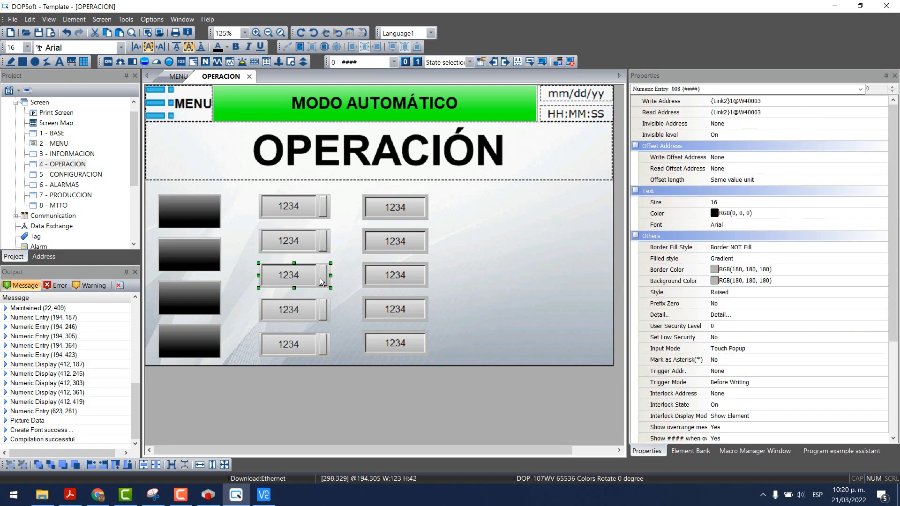
pyautogui.moveTo(321, 280); pyautogui.dragTo(509, 275)
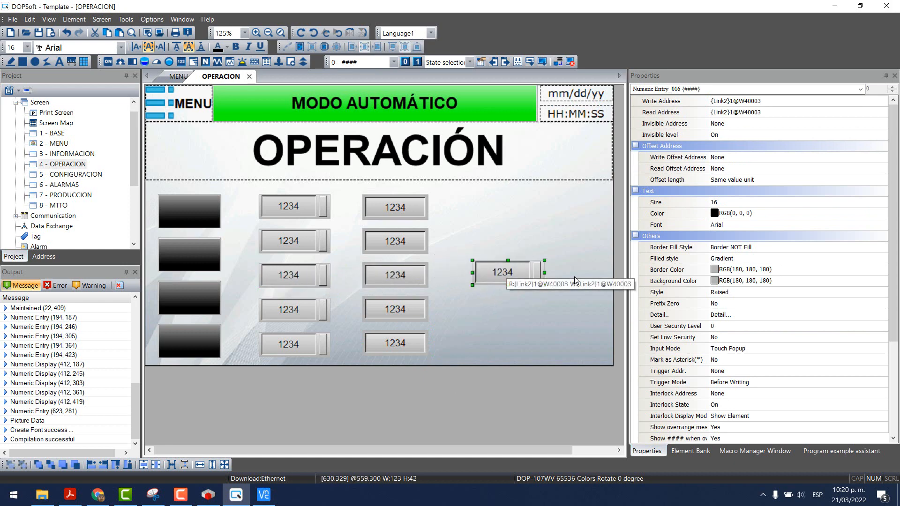
pyautogui.click(774, 101)
pyautogui.press('Right')
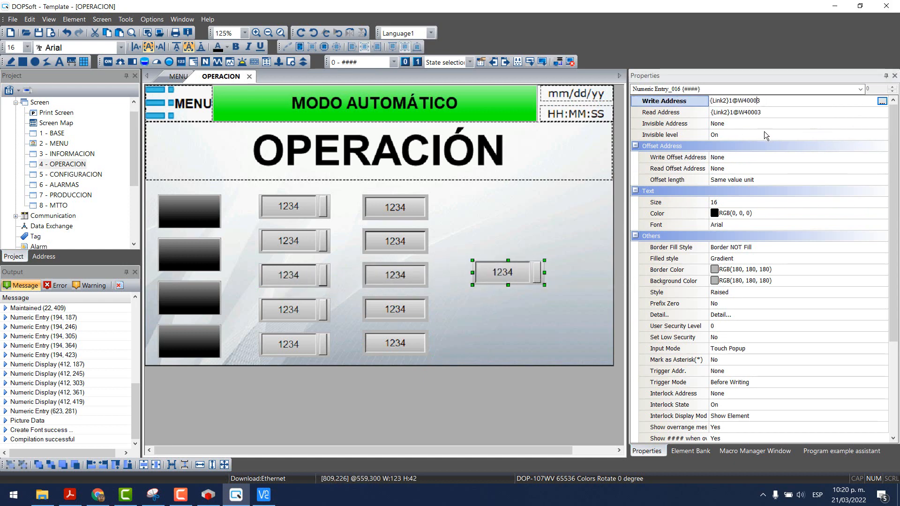
pyautogui.press('Left')
pyautogui.press('BackSpace')
pyautogui.write('1')
# Step: Set the copied Numeric Entry's read address to {Link2}1@W40013
pyautogui.click(765, 112)
pyautogui.press('Left')
pyautogui.press('BackSpace')
pyautogui.write('1')
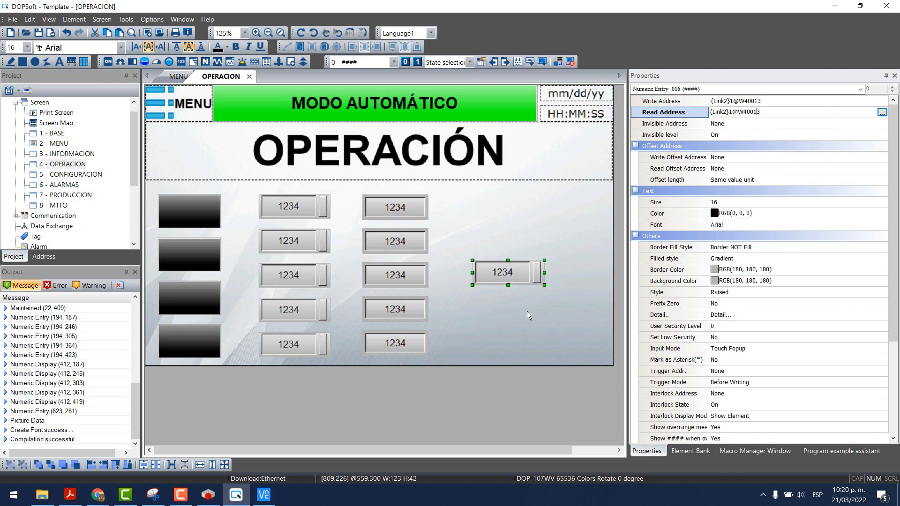
pyautogui.click(416, 391)
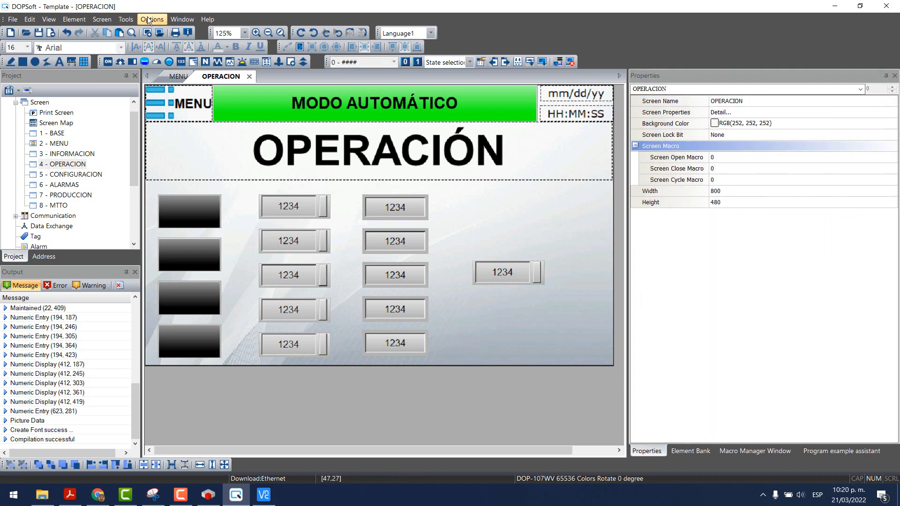
# Step: Review the Remote Desktop and Data Collection settings, including VNC, in the HMI configuration
pyautogui.click(125, 19)
pyautogui.moveTo(152, 19)
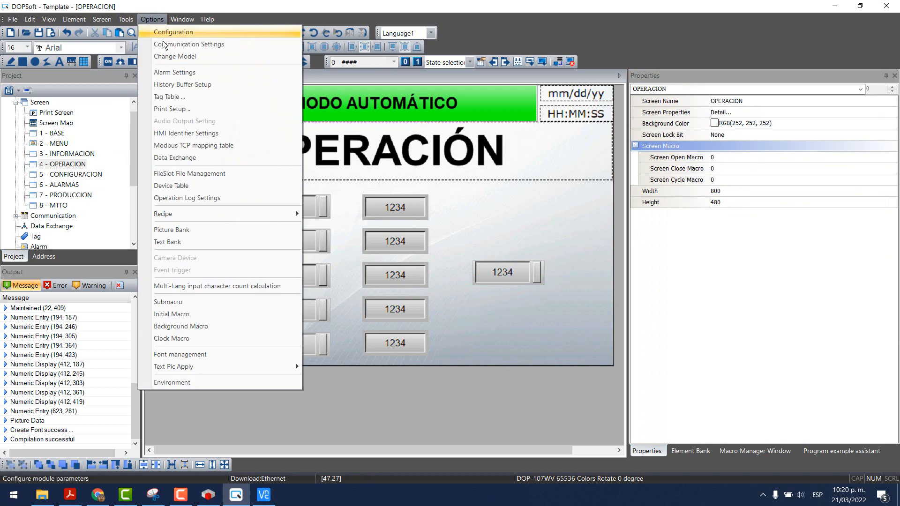
pyautogui.click(172, 32)
pyautogui.click(248, 222)
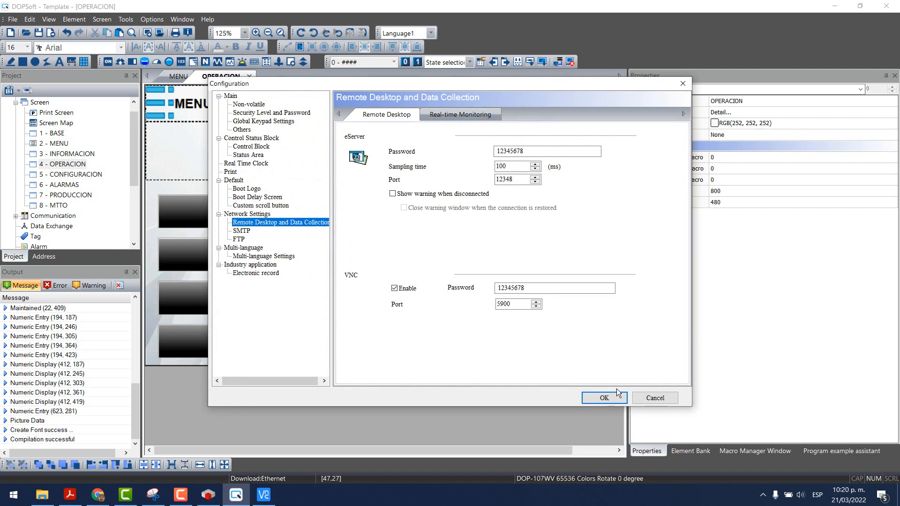
pyautogui.click(608, 398)
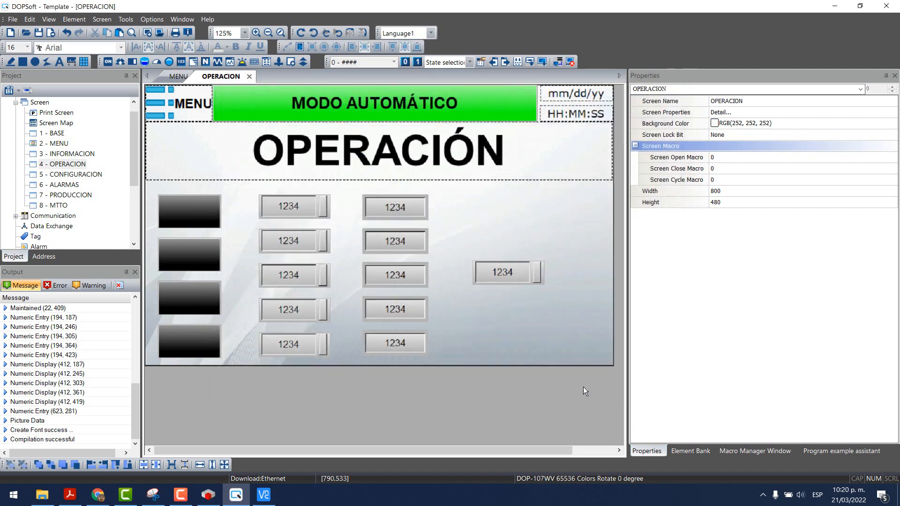
# Step: Compile the project and download it to the DOP-107WV HMI at 192.168.0.2
pyautogui.click(126, 19)
pyautogui.click(150, 58)
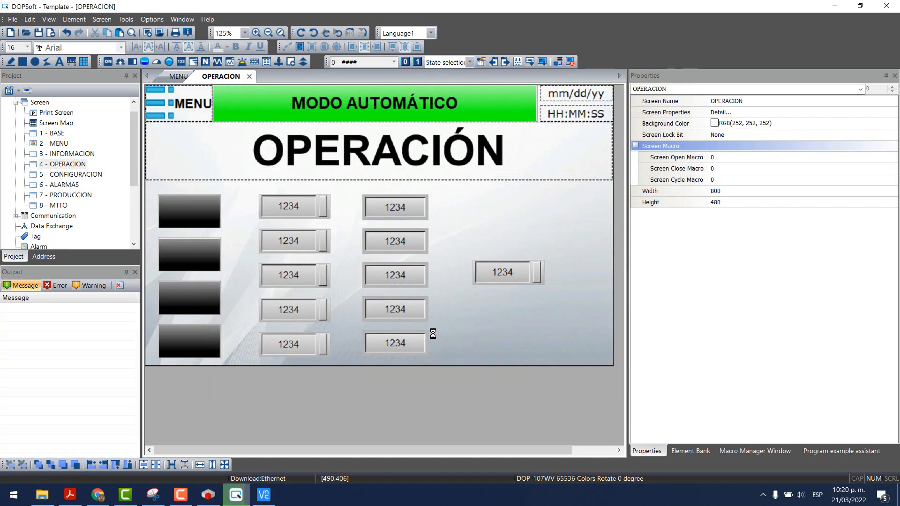
pyautogui.click(439, 233)
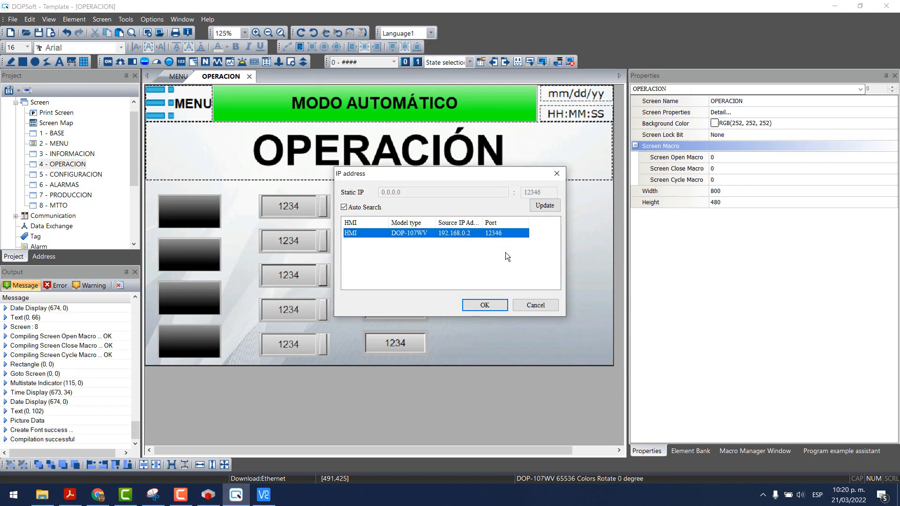
pyautogui.click(483, 305)
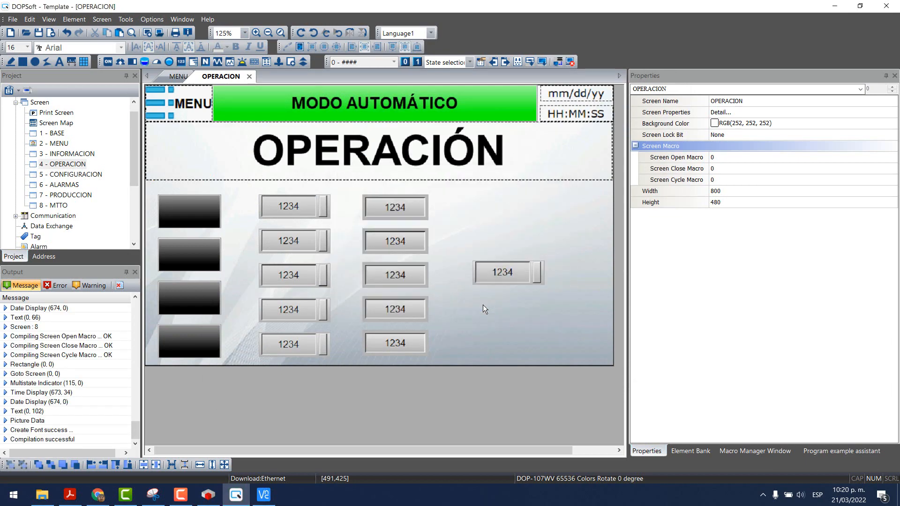
# Step: Switch to VNC Viewer and open a remote session to the HMI at 192.168.0.2
pyautogui.hotkey('alt', 'Tab')
pyautogui.hotkey('alt', 'Tab')
pyautogui.click(263, 497)
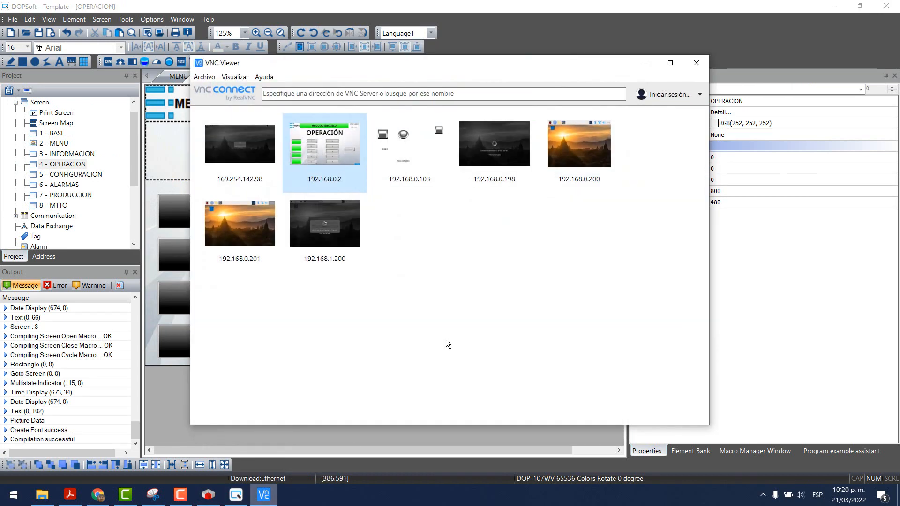
pyautogui.doubleClick(328, 157)
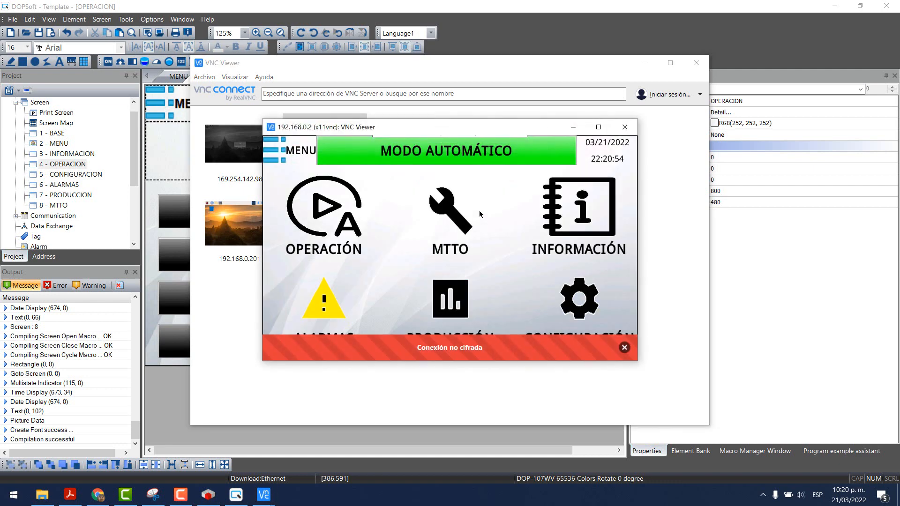
pyautogui.click(645, 63)
# Step: Switch to CODESYS and show the I/O mapping of the Modbus slave Modbus_Esclavo_puerto_COM
pyautogui.click(835, 6)
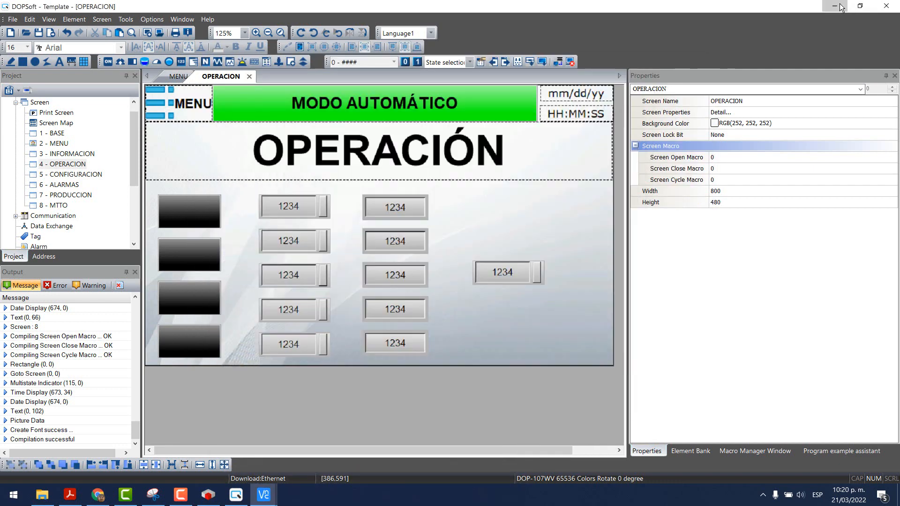
pyautogui.click(383, 32)
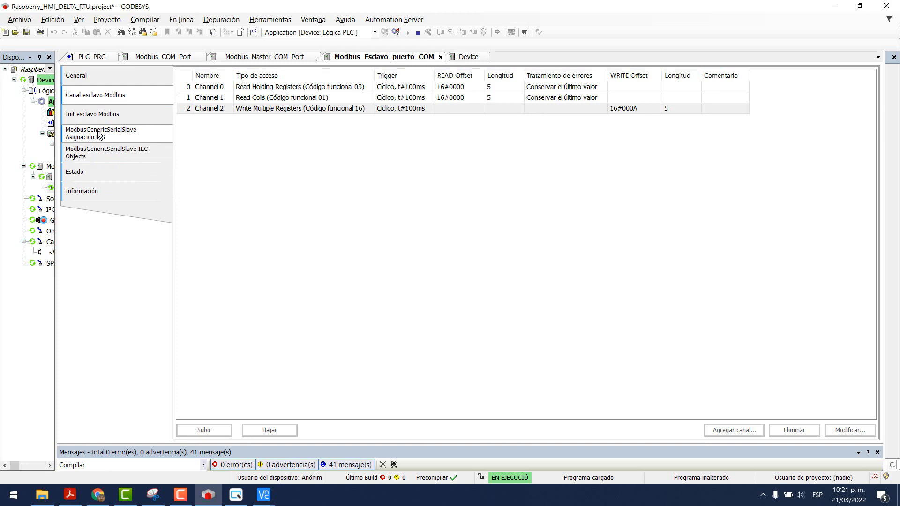
pyautogui.click(127, 136)
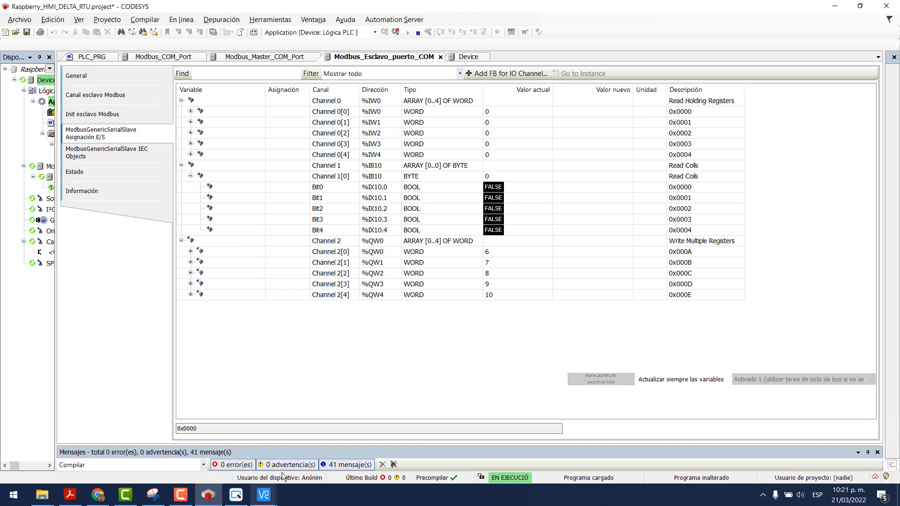
# Step: Arrange the HMI's remote session and CODESYS side by side, and open the OPERACIÓN screen on the HMI
pyautogui.press('super+Right')
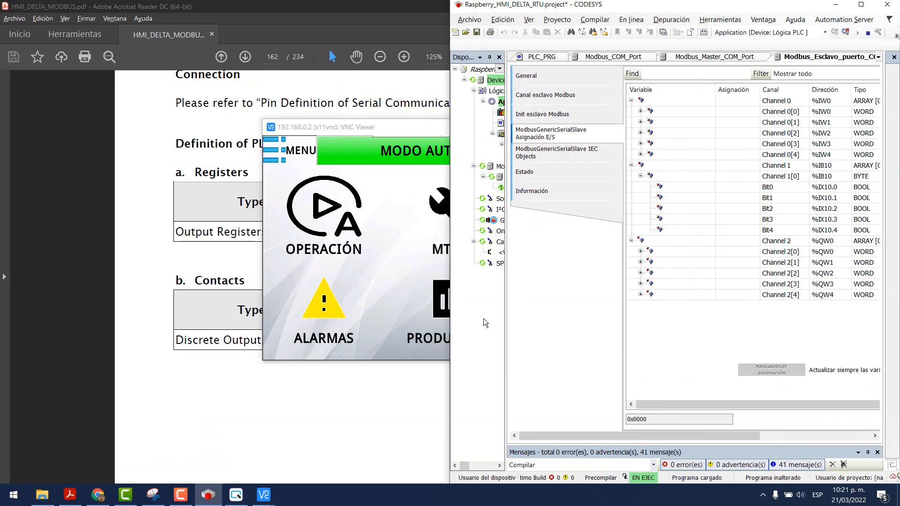
pyautogui.click(378, 133)
pyautogui.moveTo(378, 133); pyautogui.dragTo(151, 137)
pyautogui.moveTo(295, 135); pyautogui.dragTo(275, 135)
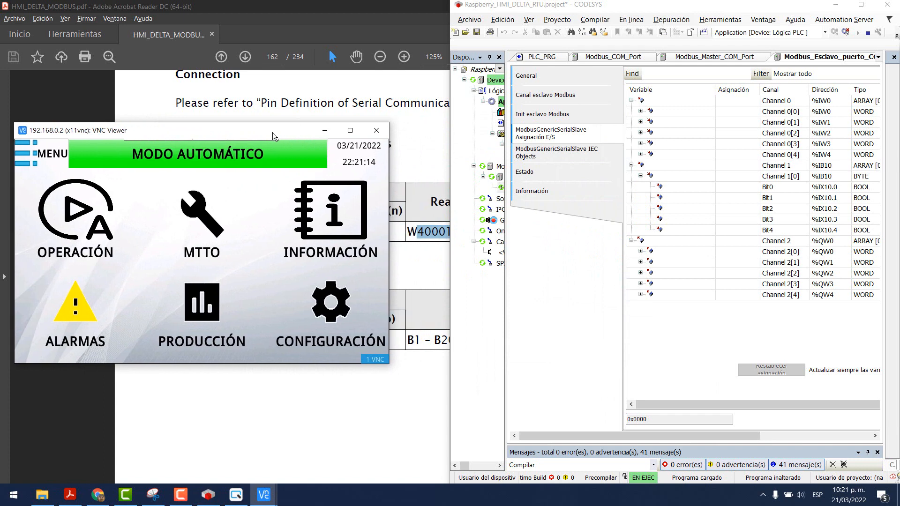
pyautogui.click(106, 218)
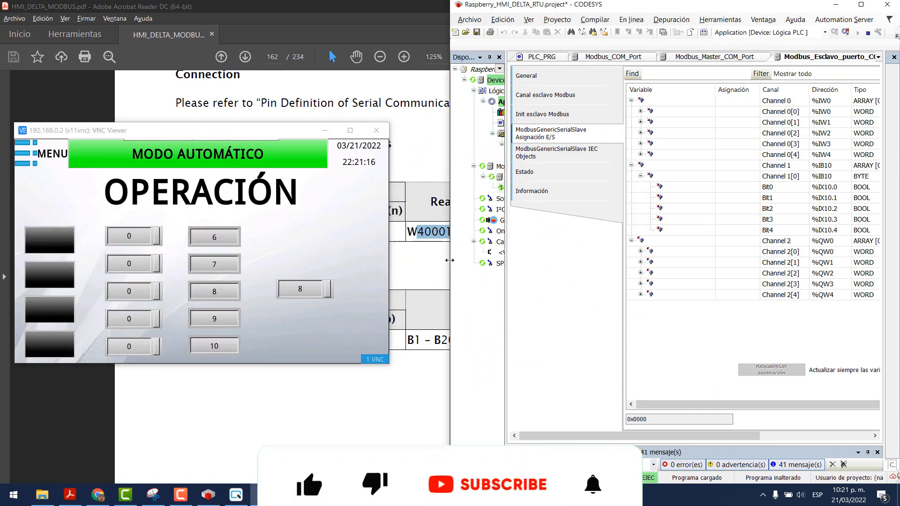
pyautogui.moveTo(451, 260); pyautogui.dragTo(339, 261)
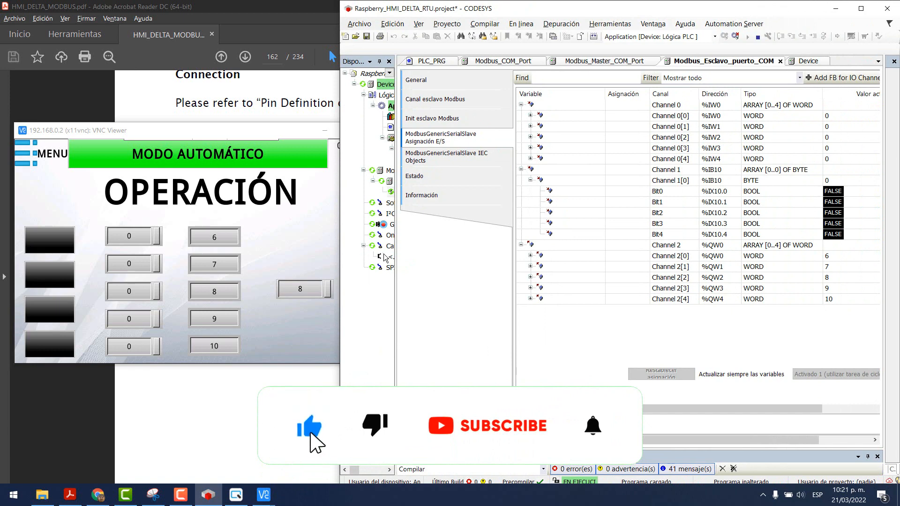
# Step: Switch on all four buttons on the HMI's OPERACIÓN screen to test the coils read by Channel 1
pyautogui.click(41, 245)
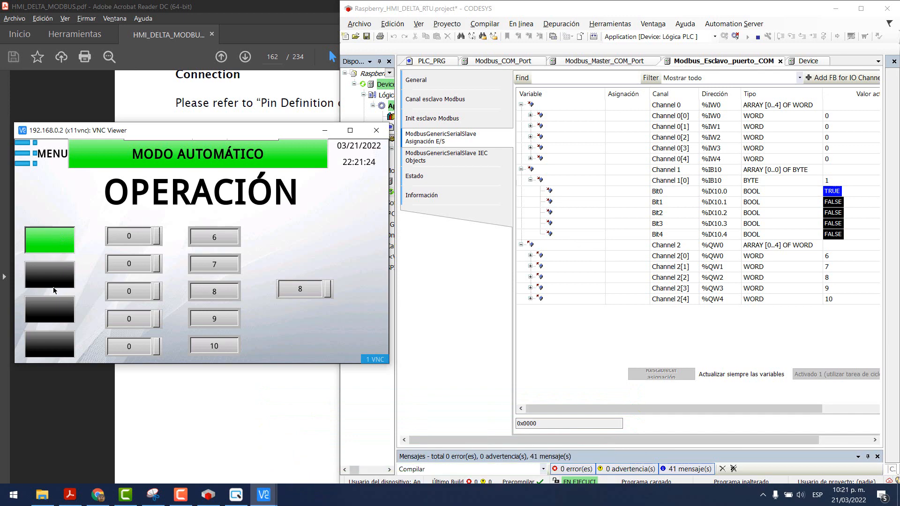
pyautogui.click(54, 290)
pyautogui.click(56, 307)
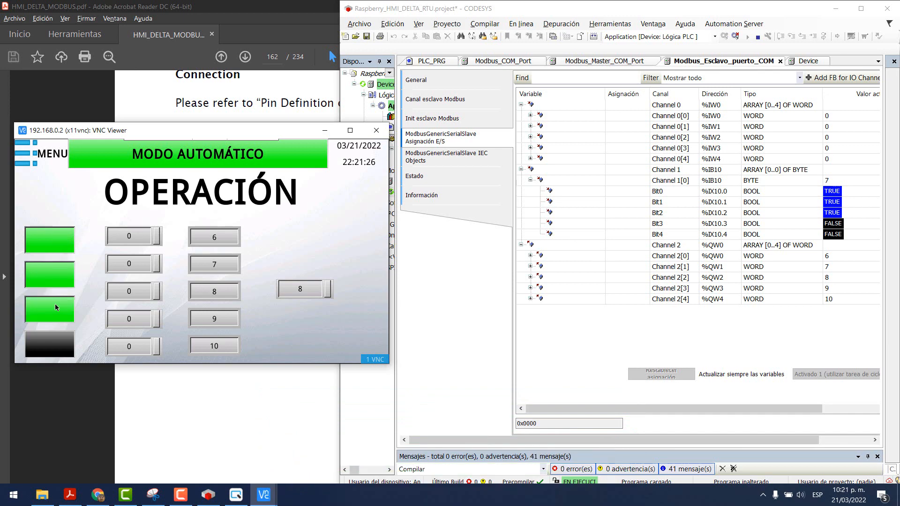
pyautogui.click(52, 336)
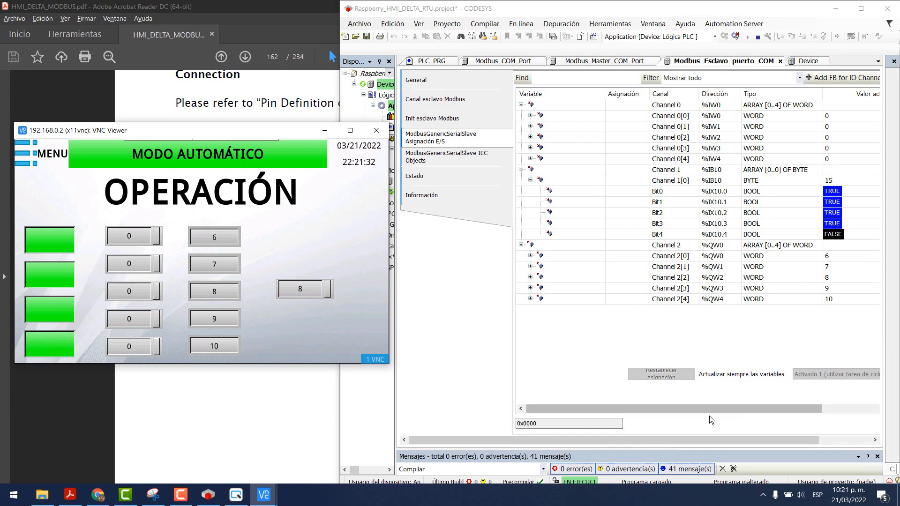
# Step: Prepare the new value 0 for each word of Channel 2, from Channel 2[0] to Channel 2[4]
pyautogui.moveTo(645, 443); pyautogui.dragTo(759, 442)
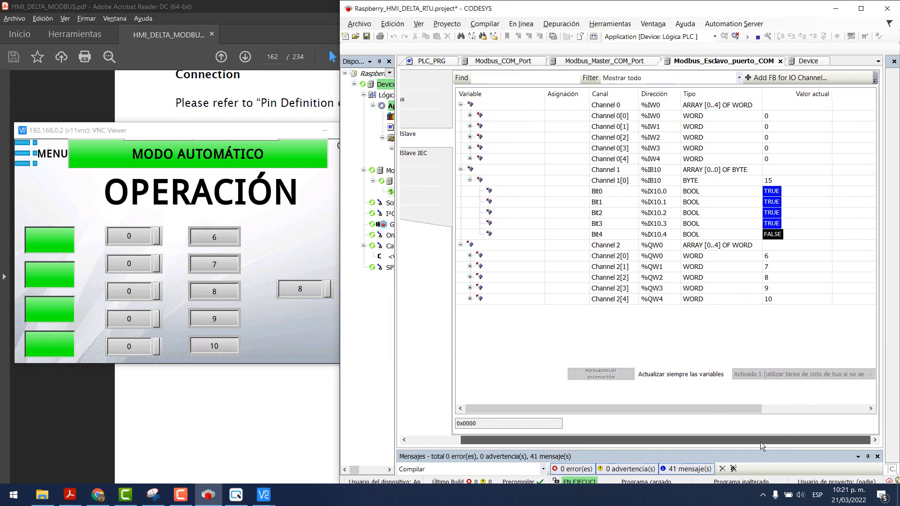
pyautogui.click(843, 255)
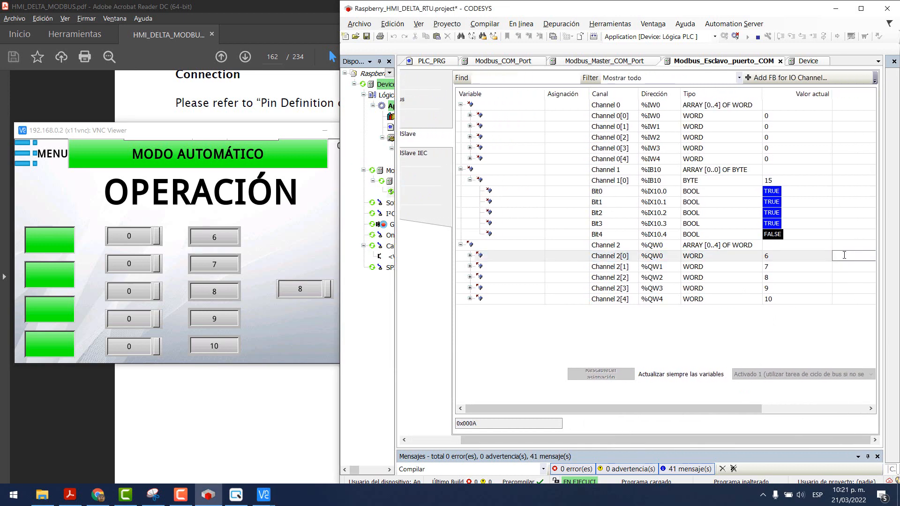
pyautogui.write('0')
pyautogui.press('Return')
pyautogui.write('0')
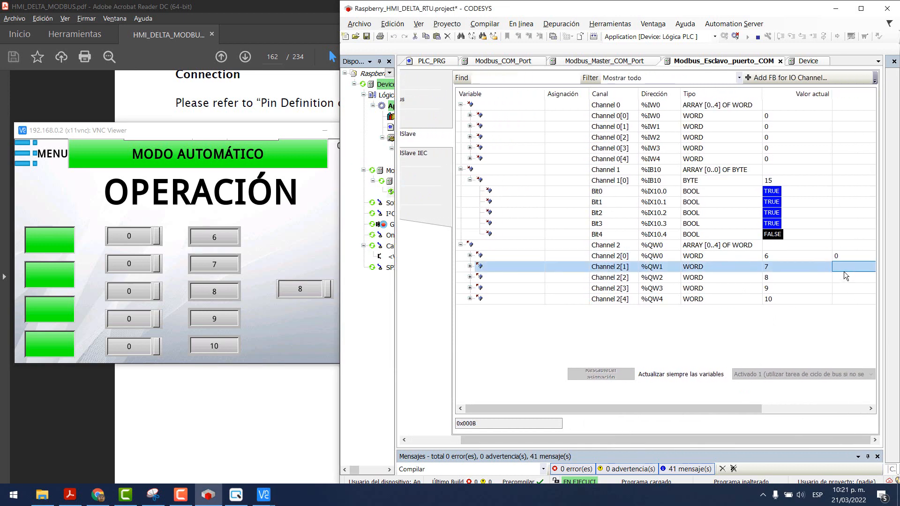
pyautogui.press('Return')
pyautogui.write('0')
pyautogui.press('Return')
pyautogui.write('0')
pyautogui.press('Return')
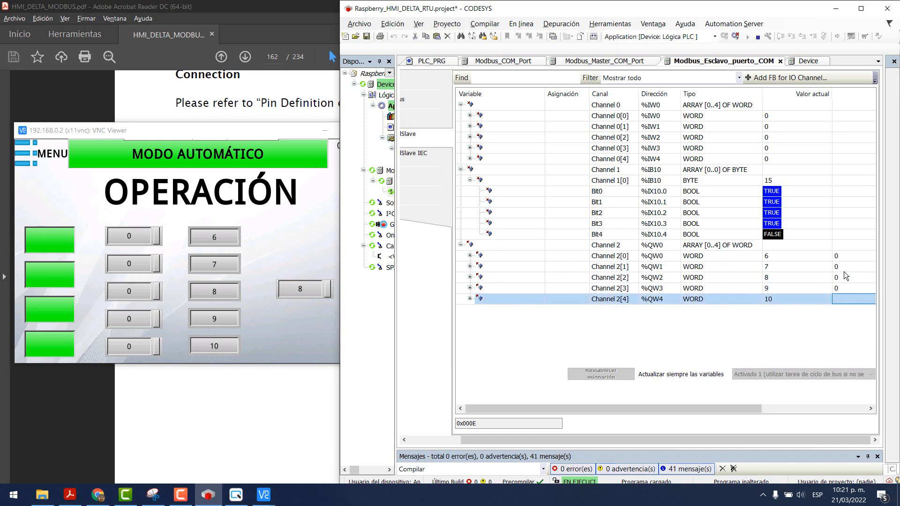
pyautogui.write('0')
pyautogui.press('Return')
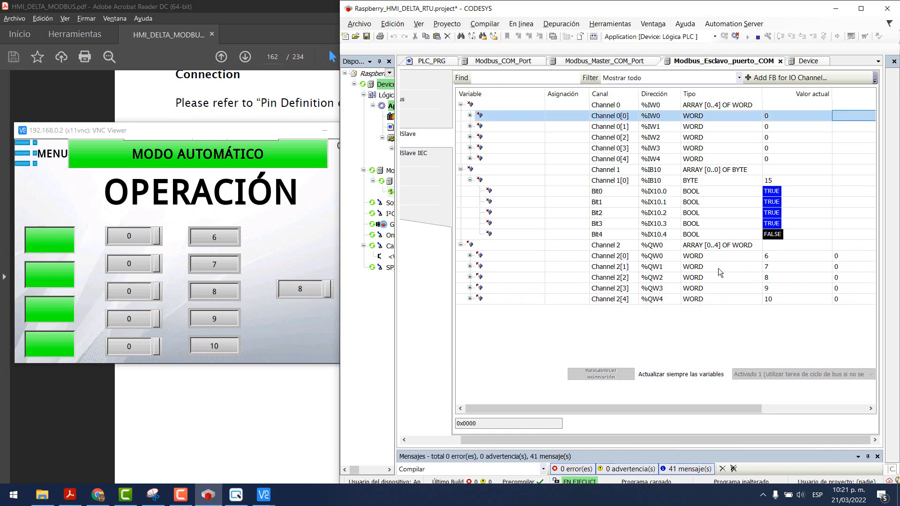
# Step: Write the prepared Channel 2 values to the controller and review the mapping's register descriptions
pyautogui.moveTo(687, 407); pyautogui.dragTo(800, 409)
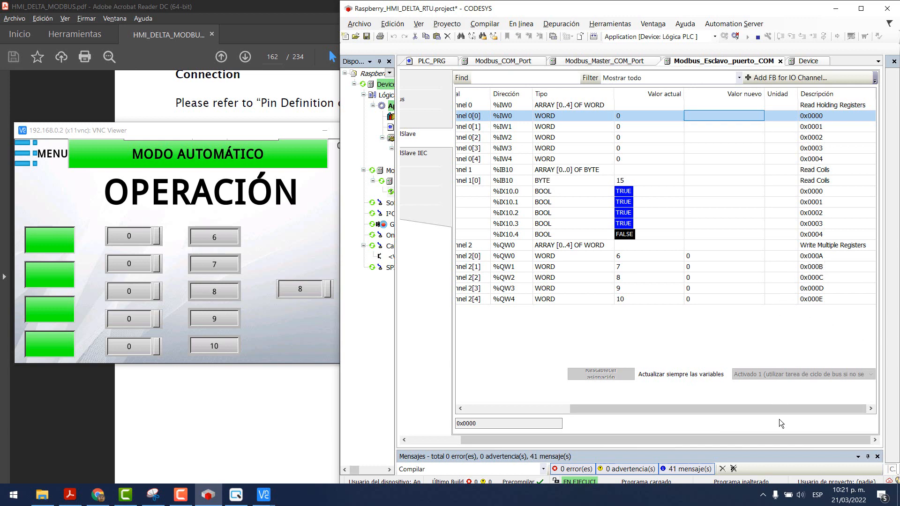
pyautogui.moveTo(779, 409); pyautogui.dragTo(663, 411)
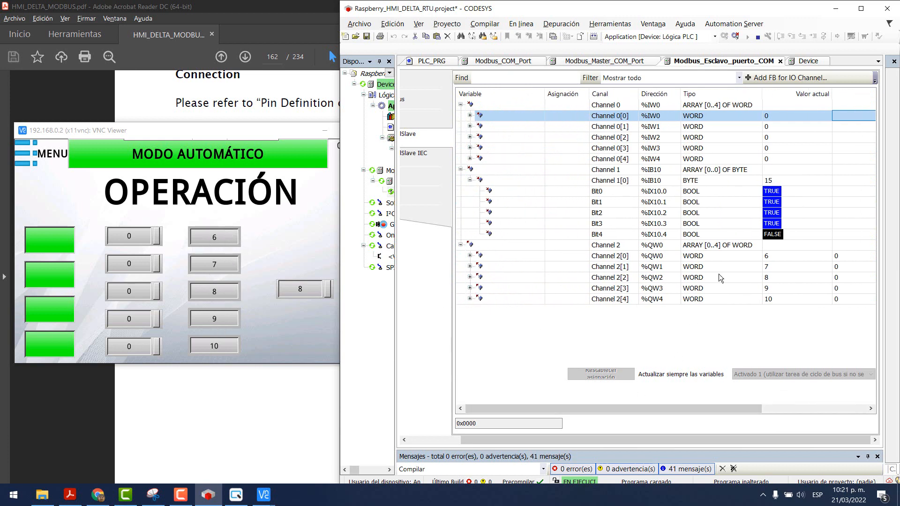
pyautogui.hotkey('ctrl', 'F7')
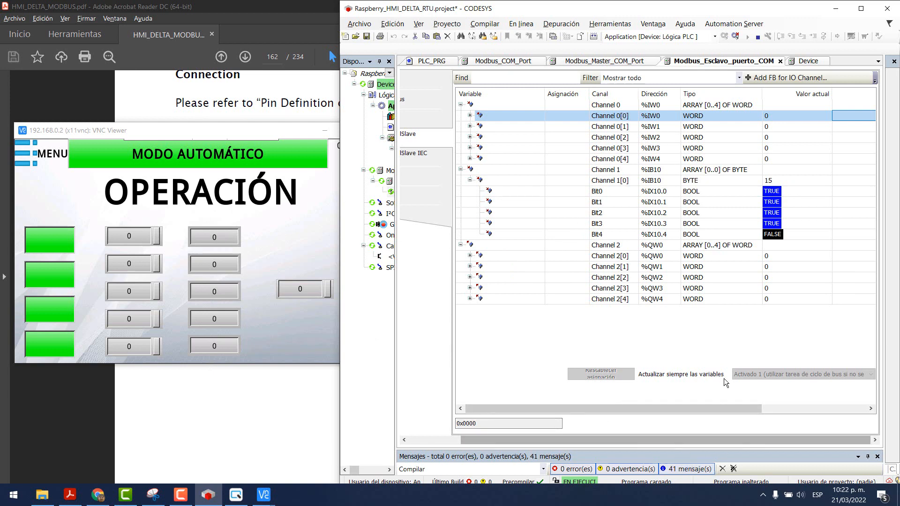
pyautogui.moveTo(683, 406); pyautogui.dragTo(787, 409)
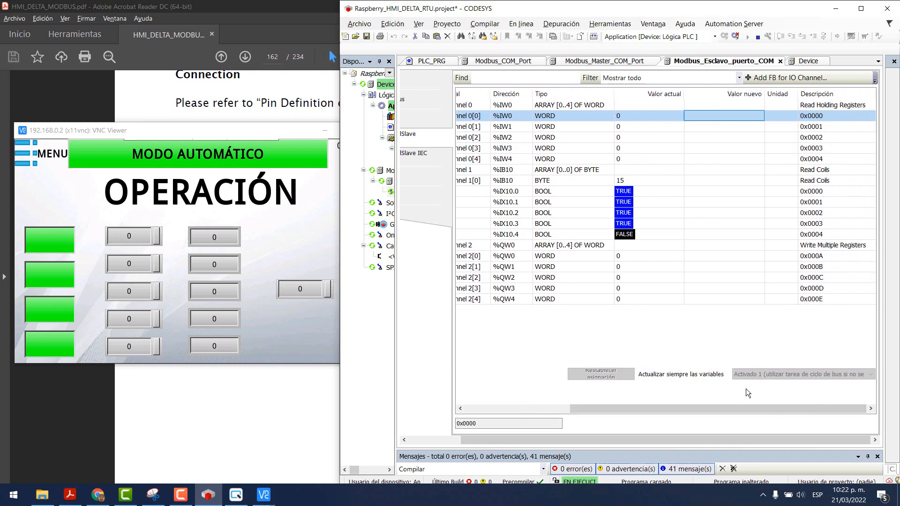
# Step: Set the first three numeric entries in the input column of the HMI's OPERACIÓN screen to 25, 5 and 4
pyautogui.moveTo(749, 408); pyautogui.dragTo(642, 409)
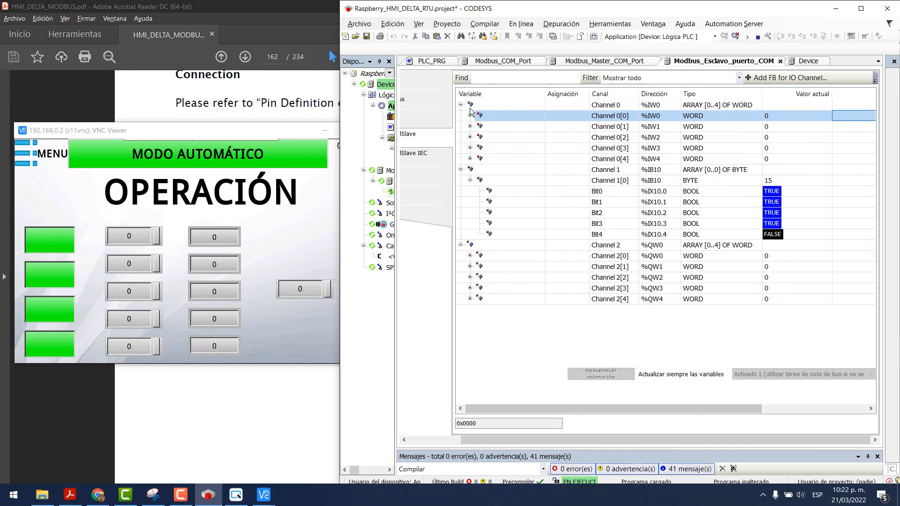
pyautogui.click(125, 237)
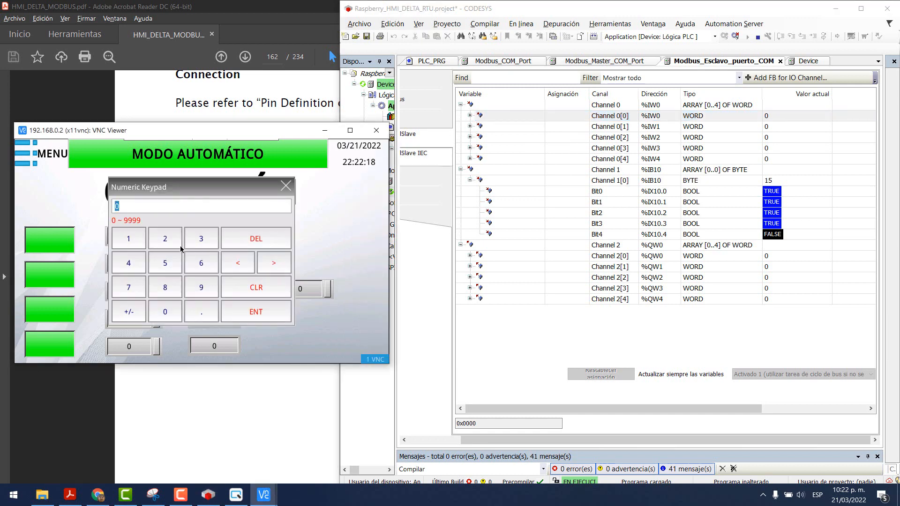
pyautogui.click(168, 247)
pyautogui.click(166, 261)
pyautogui.click(255, 312)
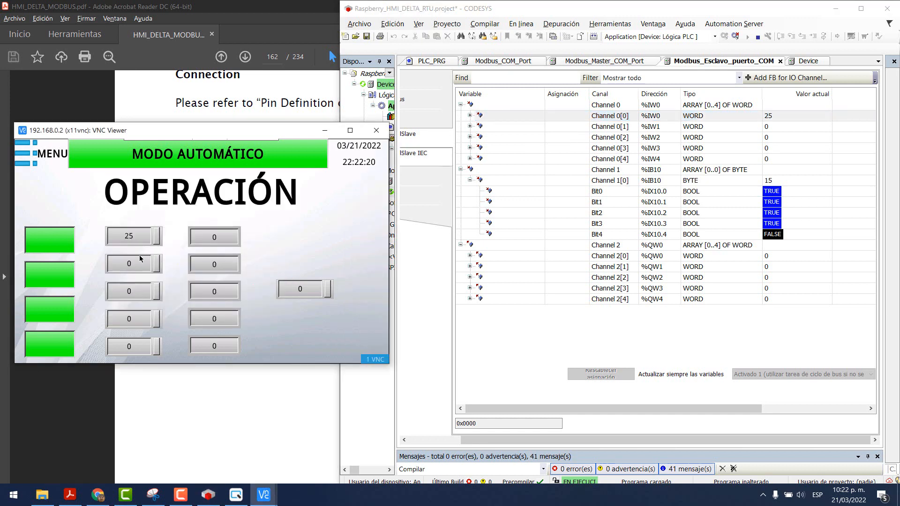
pyautogui.click(133, 262)
pyautogui.click(166, 263)
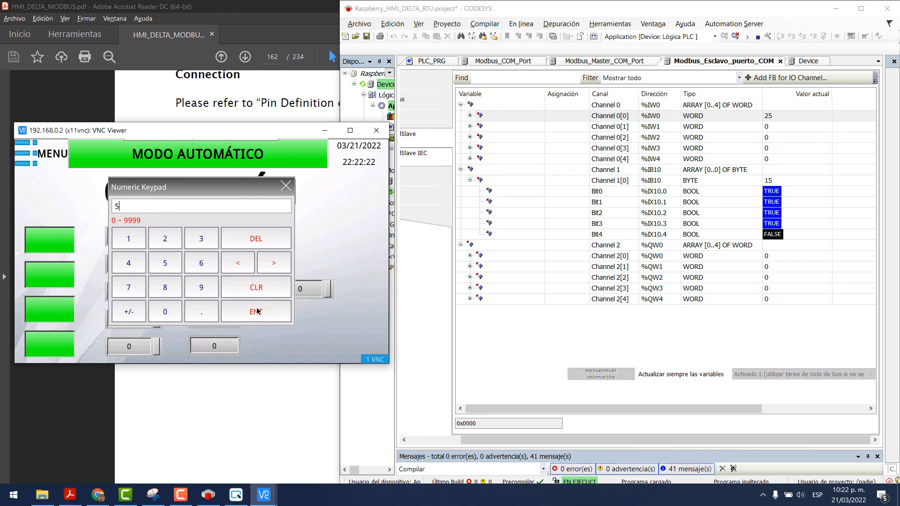
pyautogui.click(257, 312)
pyautogui.click(119, 296)
pyautogui.click(134, 268)
pyautogui.click(267, 310)
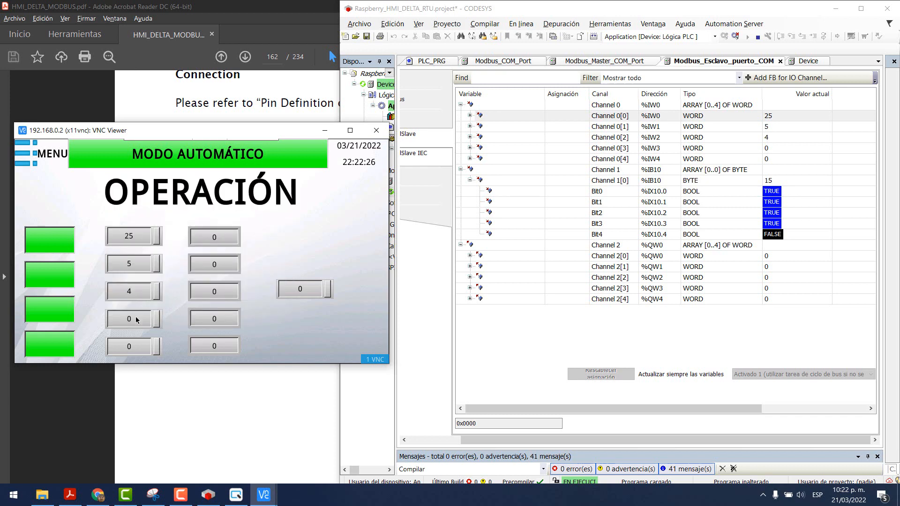
# Step: Set the fourth numeric entry in the HMI's input column to 23 and the fifth to 21
pyautogui.click(136, 318)
pyautogui.click(176, 240)
pyautogui.click(206, 243)
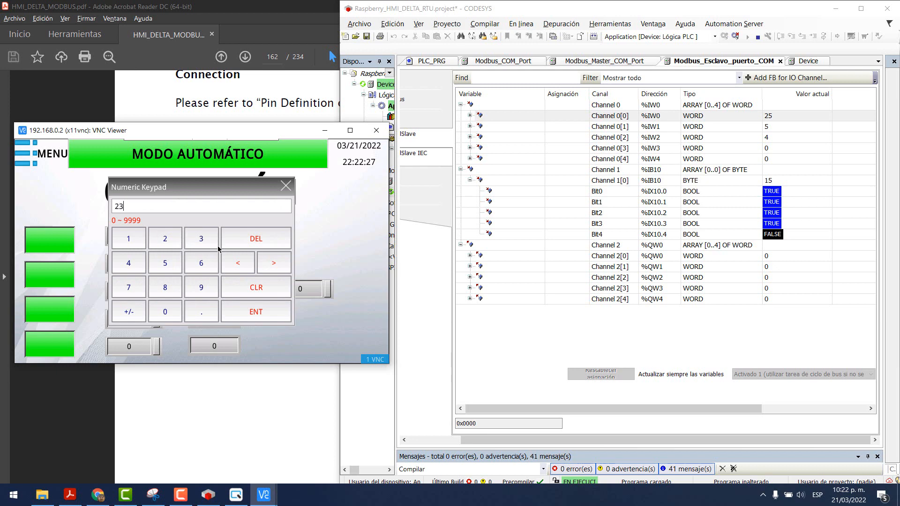
pyautogui.click(250, 312)
pyautogui.click(139, 316)
pyautogui.click(283, 194)
pyautogui.click(124, 353)
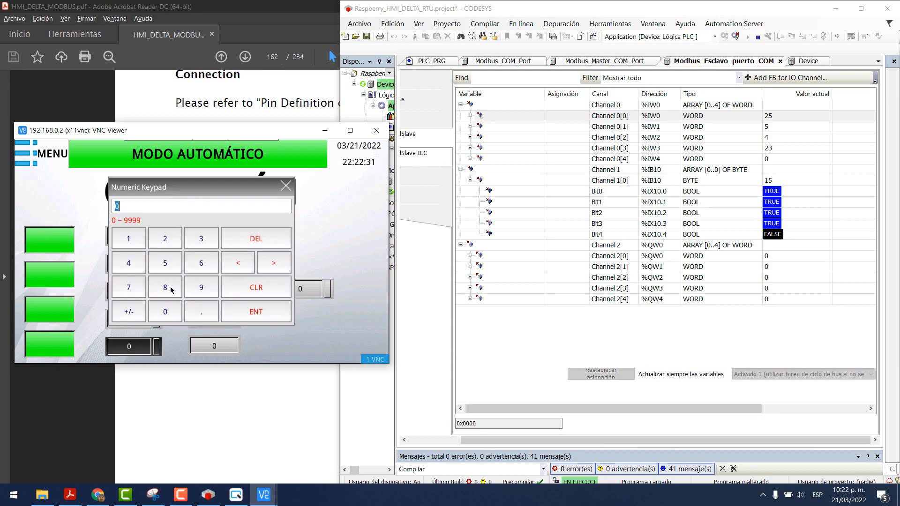
pyautogui.click(173, 242)
pyautogui.click(128, 238)
pyautogui.click(274, 319)
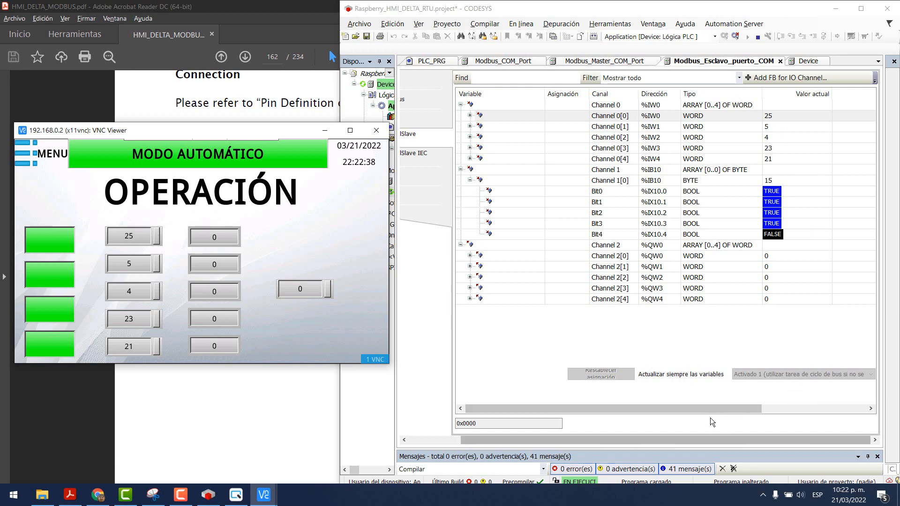
# Step: Try to write the new value 10 to the input word Channel 0[0] in the CODESYS I/O mapping
pyautogui.click(723, 409)
pyautogui.moveTo(723, 409); pyautogui.dragTo(794, 409)
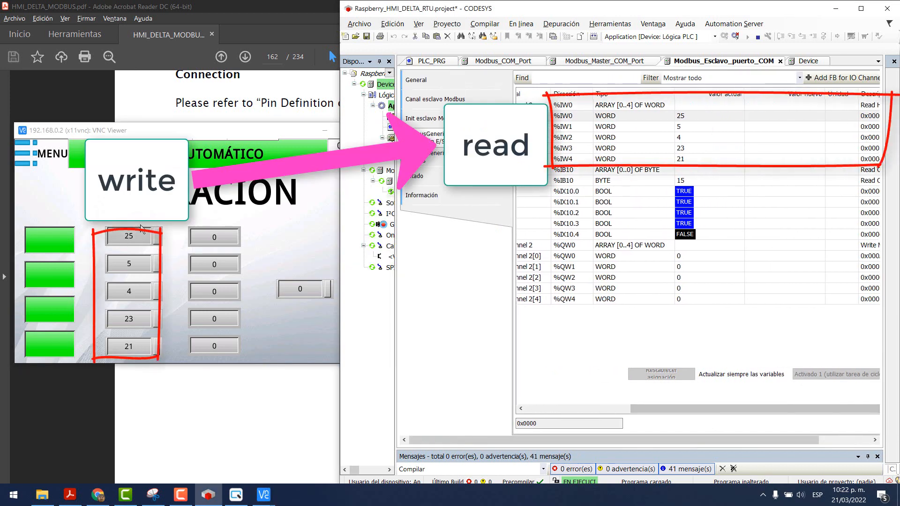
pyautogui.click(772, 117)
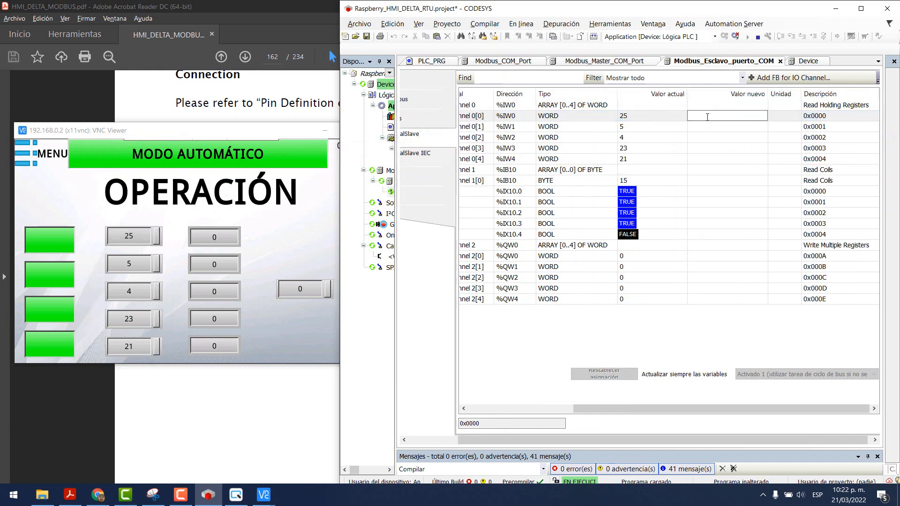
pyautogui.write('10')
pyautogui.press('Return')
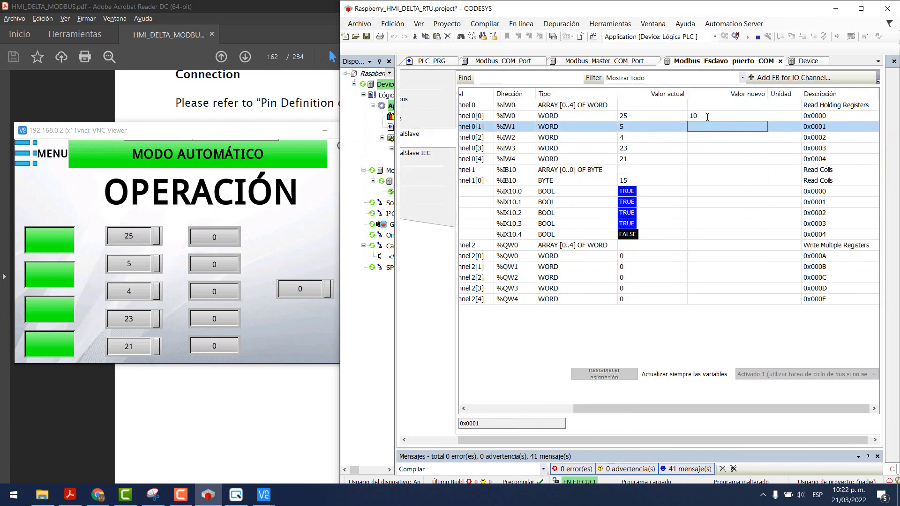
pyautogui.hotkey('ctrl', 'F7')
# Step: Try to enter 58 and a second two-digit number in the standalone numeric entry on the HMI's OPERACIÓN screen
pyautogui.click(312, 291)
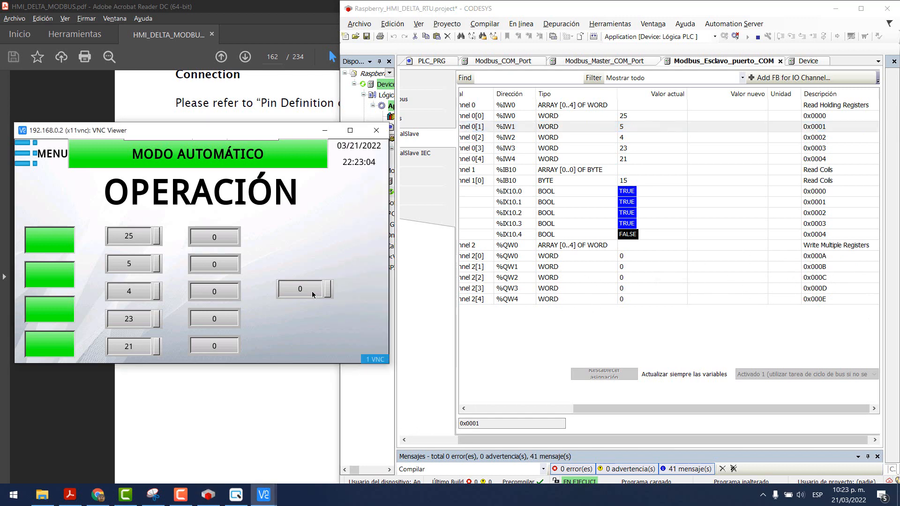
pyautogui.click(171, 265)
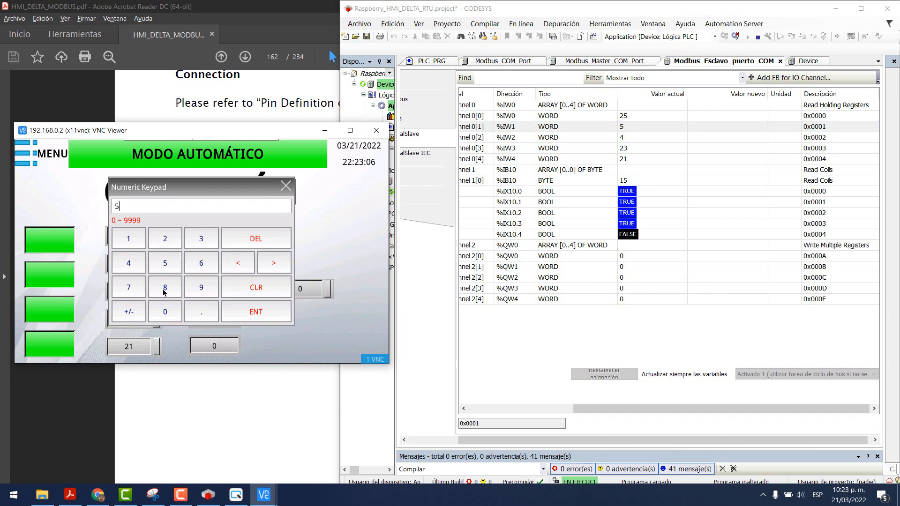
pyautogui.click(162, 289)
pyautogui.click(271, 314)
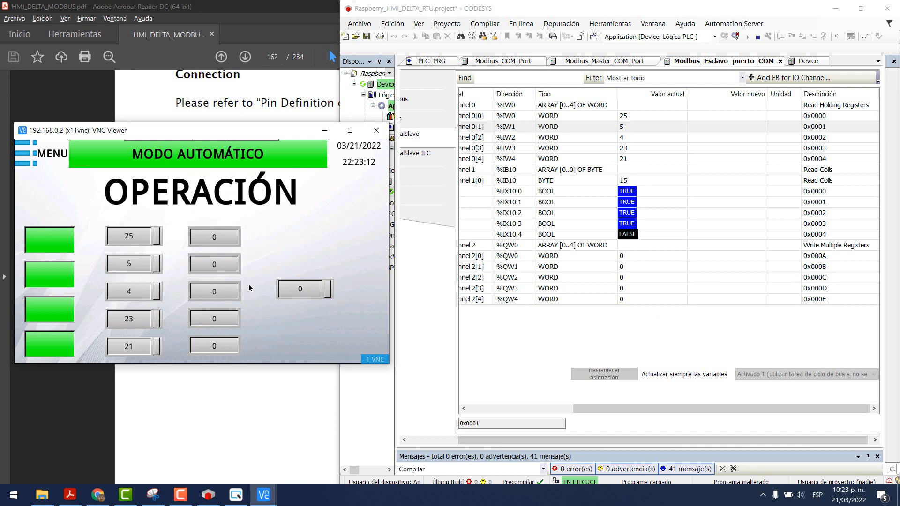
pyautogui.click(300, 289)
pyautogui.click(181, 265)
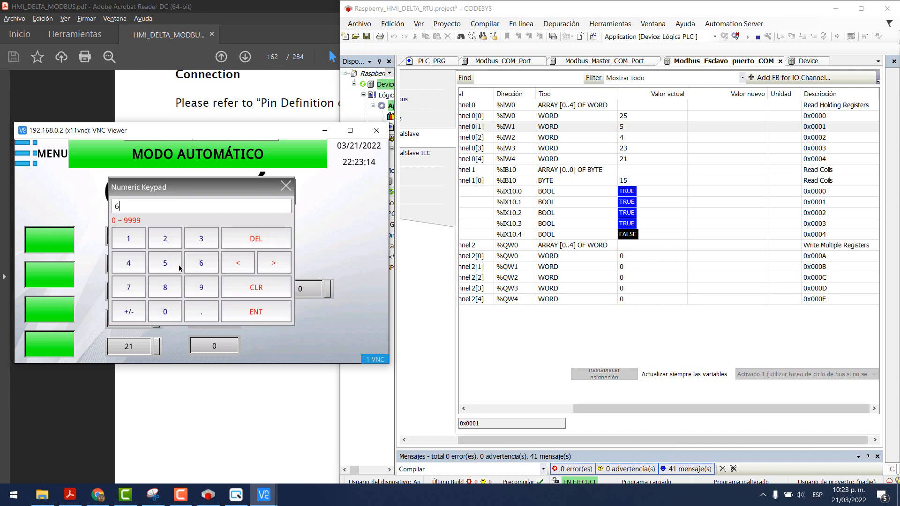
pyautogui.click(206, 265)
pyautogui.click(248, 309)
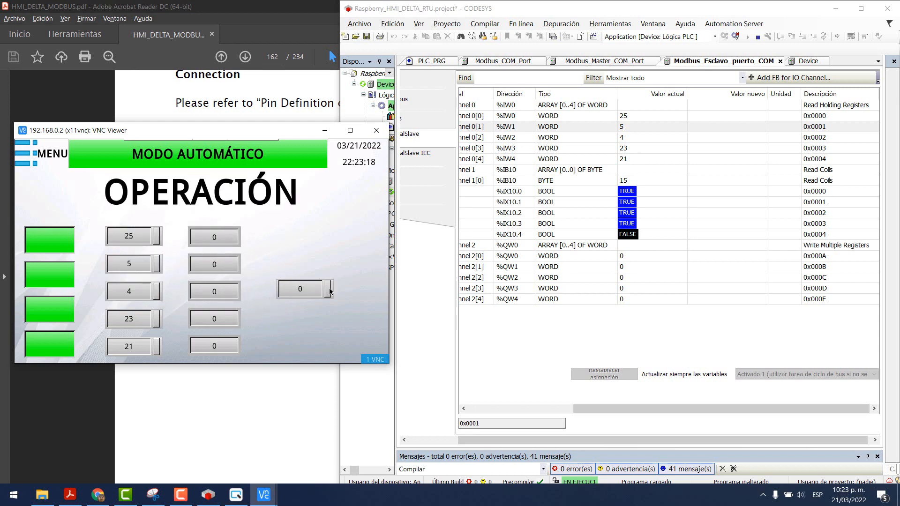
# Step: Prepare the new value 50 for Channel 2[2] in the CODESYS I/O mapping and write it to the controller
pyautogui.click(701, 275)
pyautogui.click(701, 275)
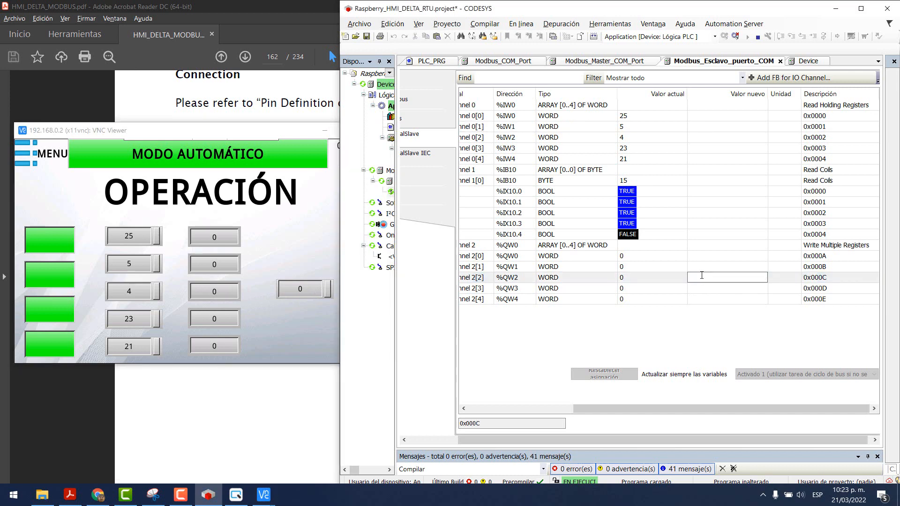
pyautogui.write('50')
pyautogui.press('Return')
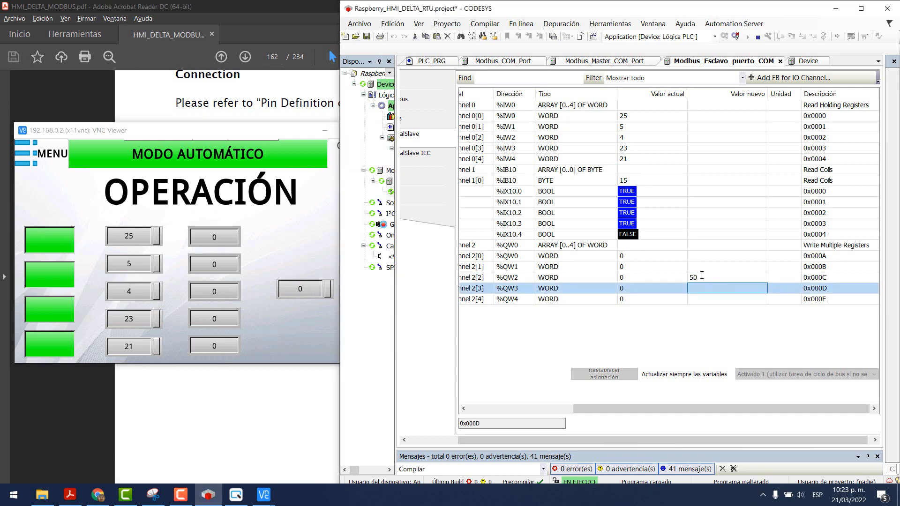
pyautogui.hotkey('ctrl', 'F7')
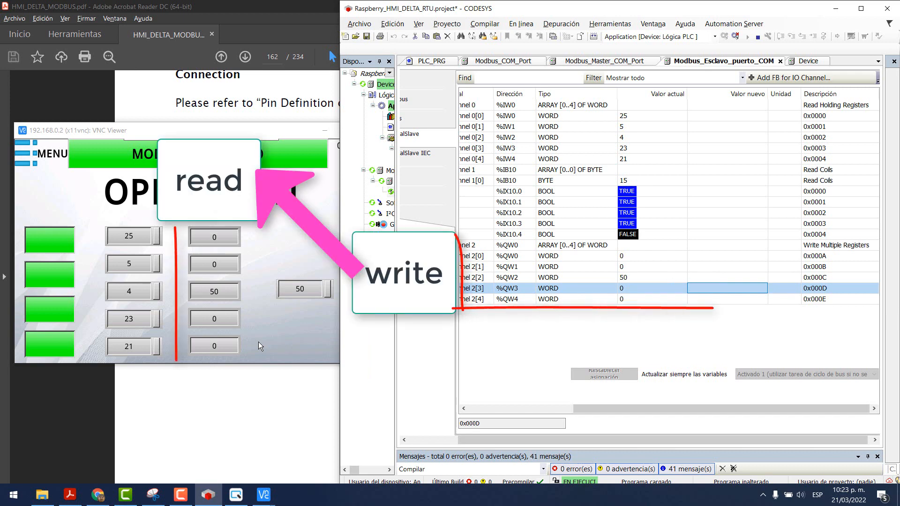